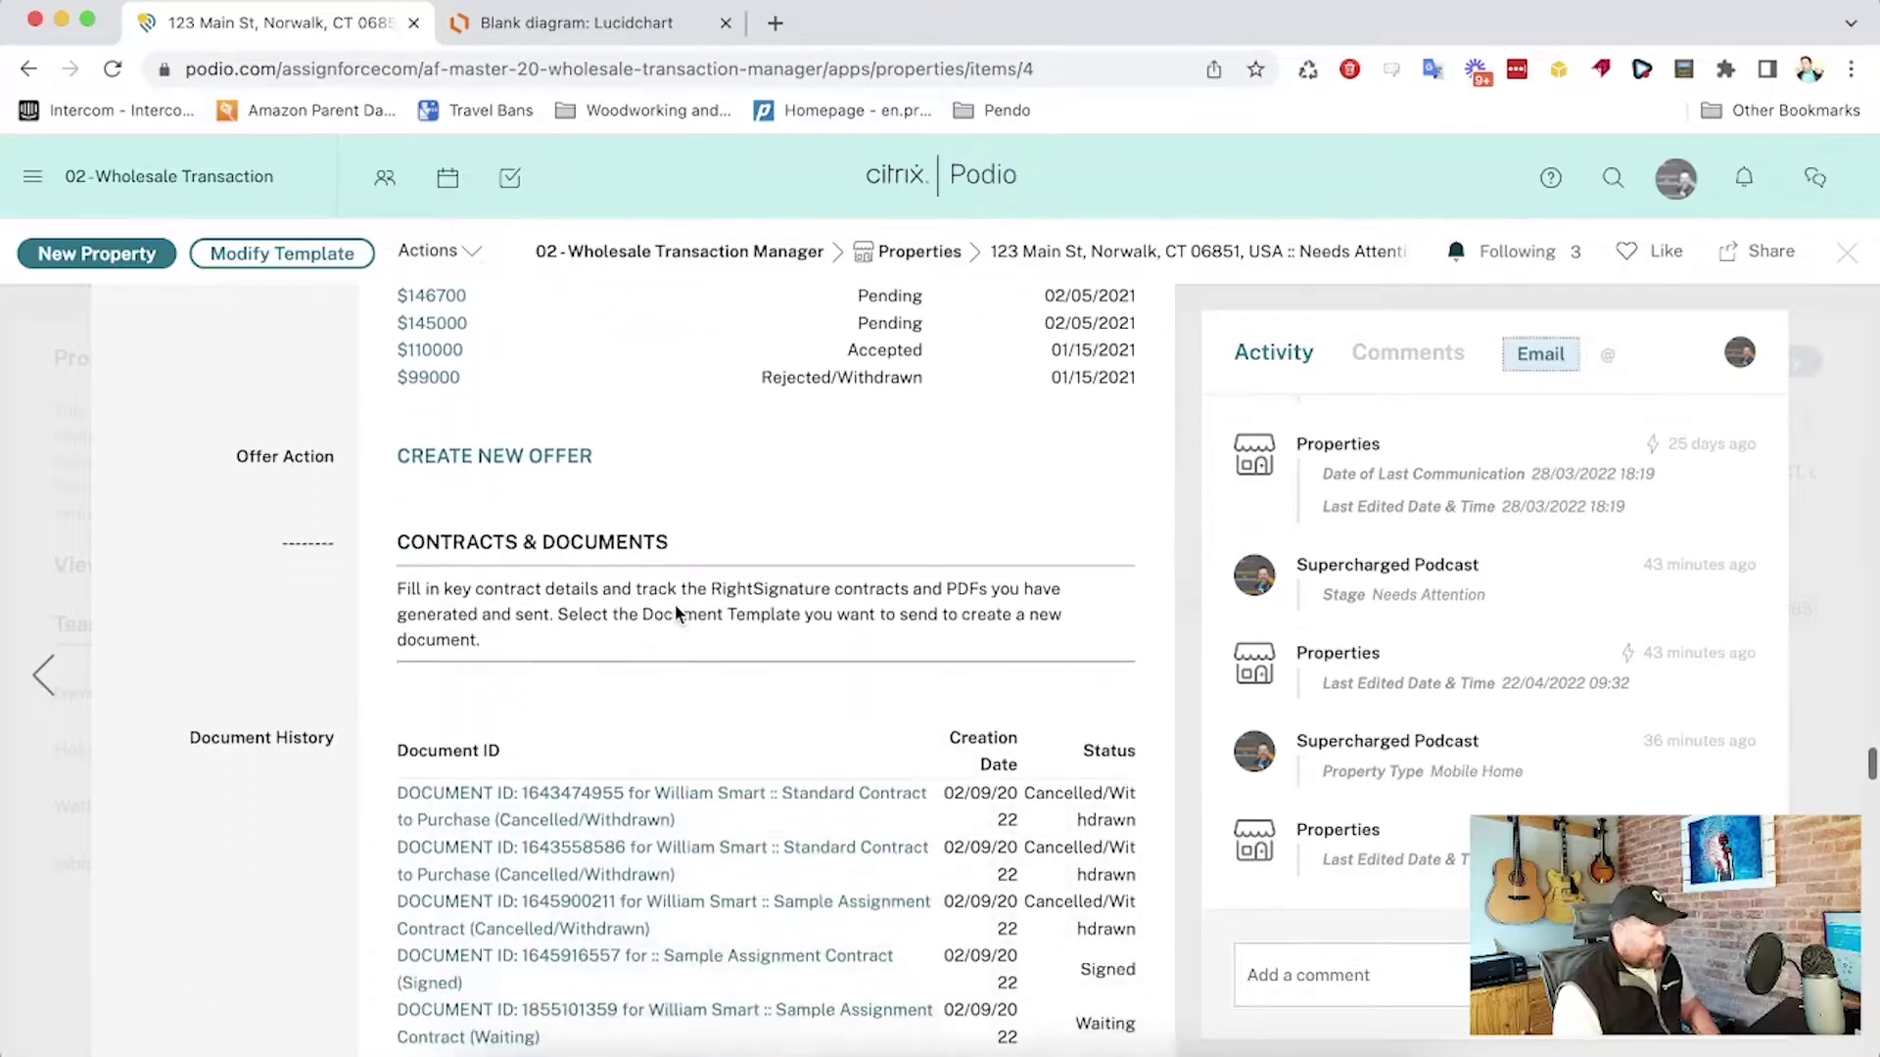
Review the property record's sections from Contracts & Documents down to Dates & KPIs, and return to the top of the record
scroll(678, 614, "down", 12)
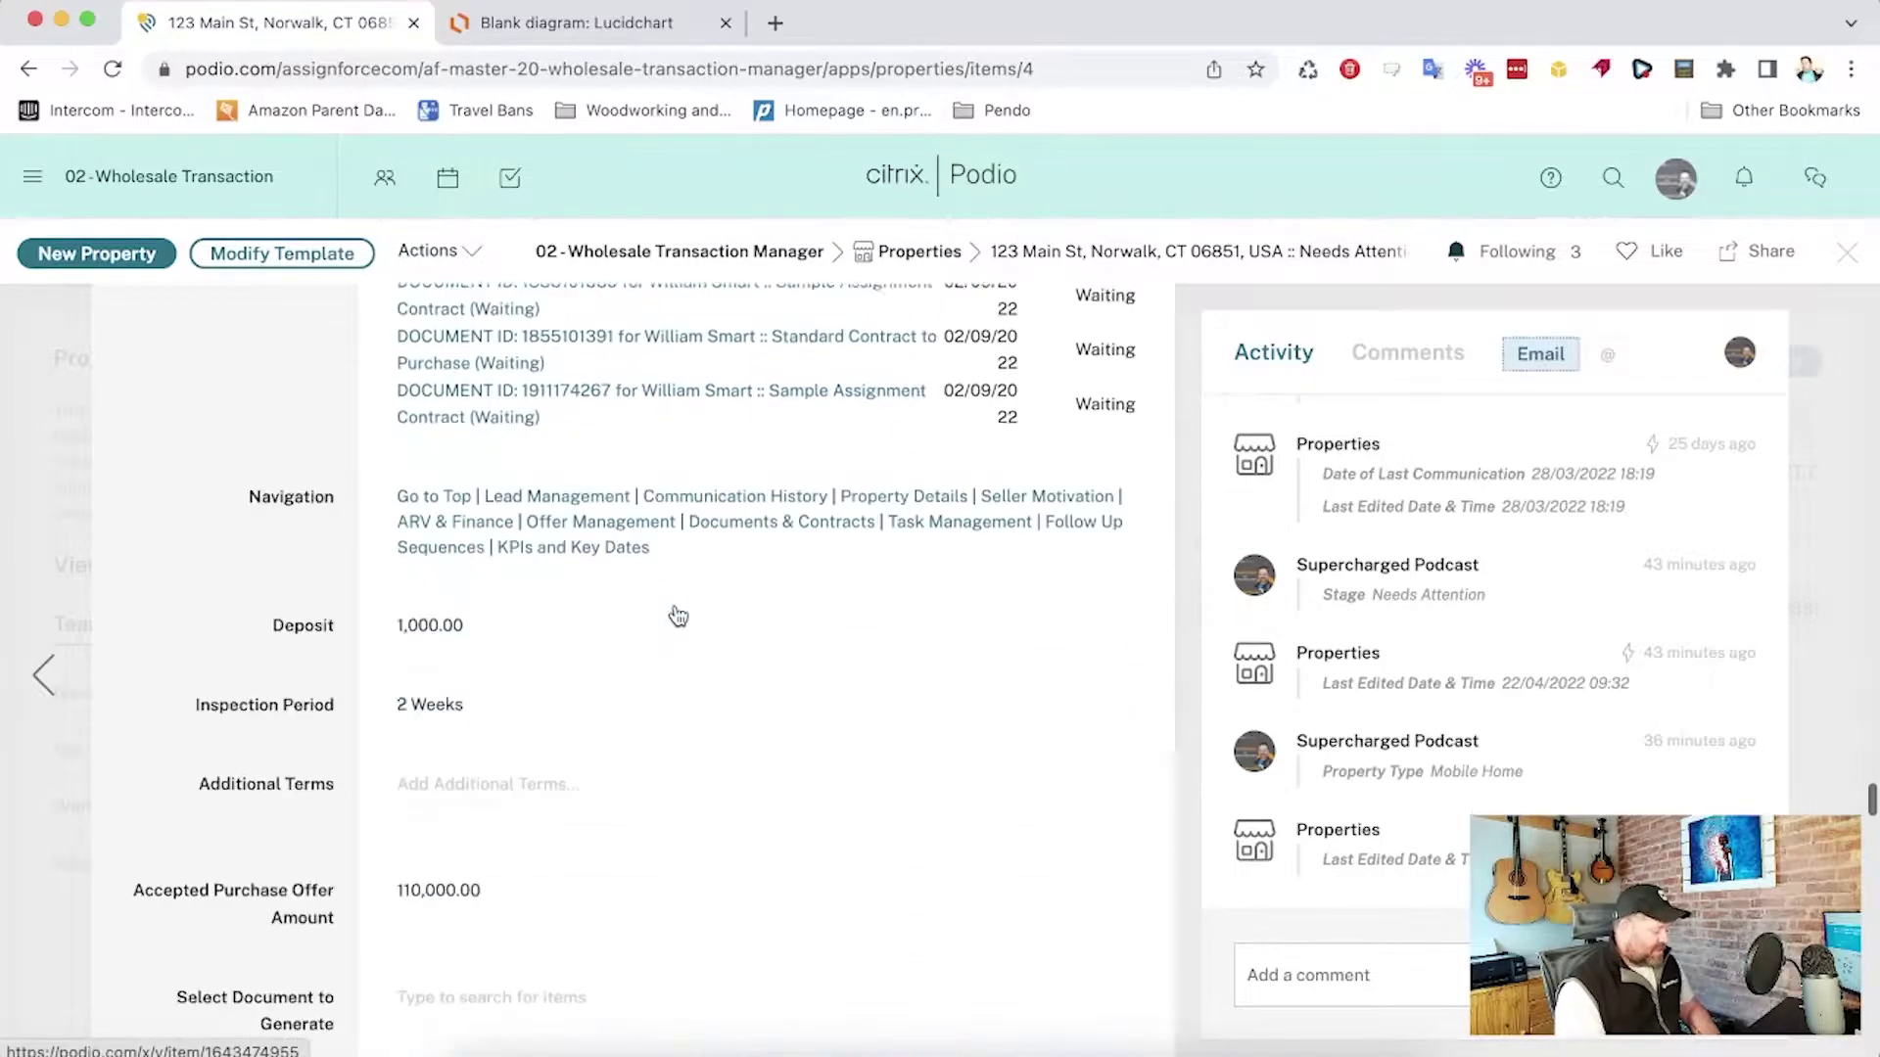
scroll(674, 603, "down", 12)
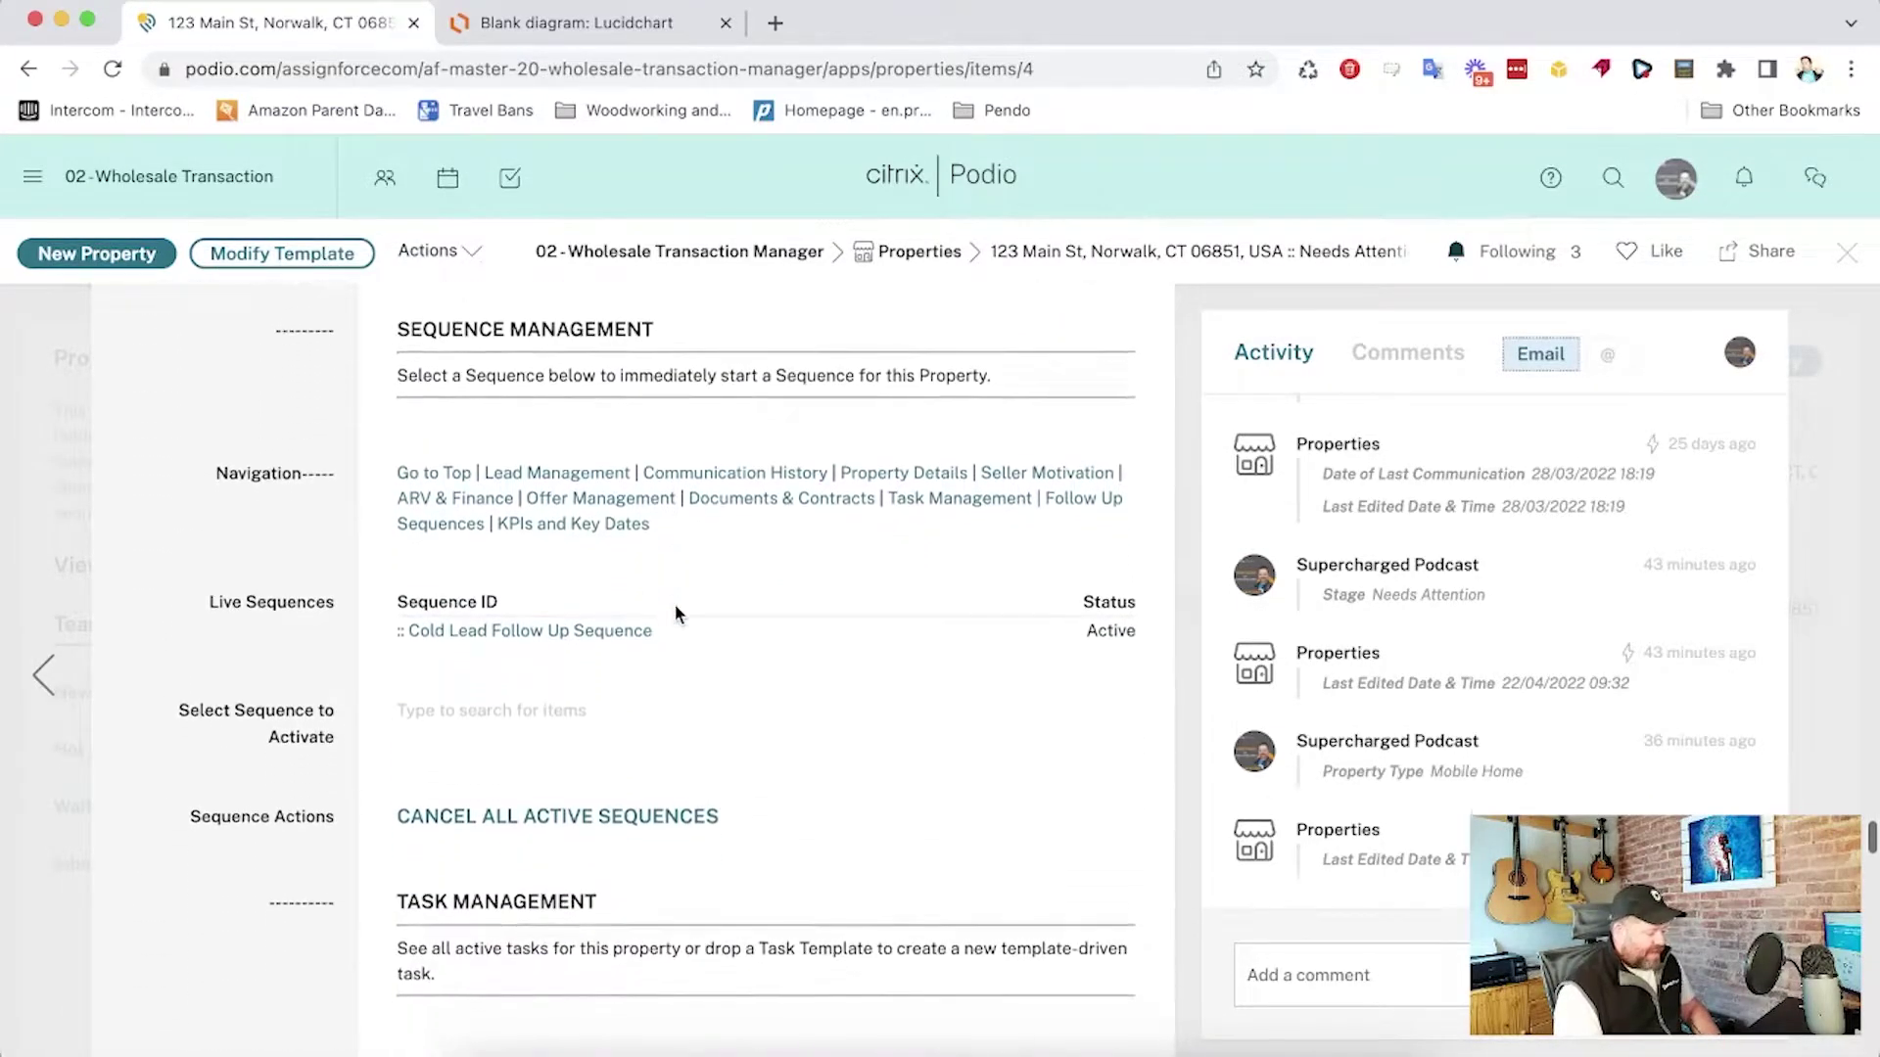
scroll(678, 613, "down", 11)
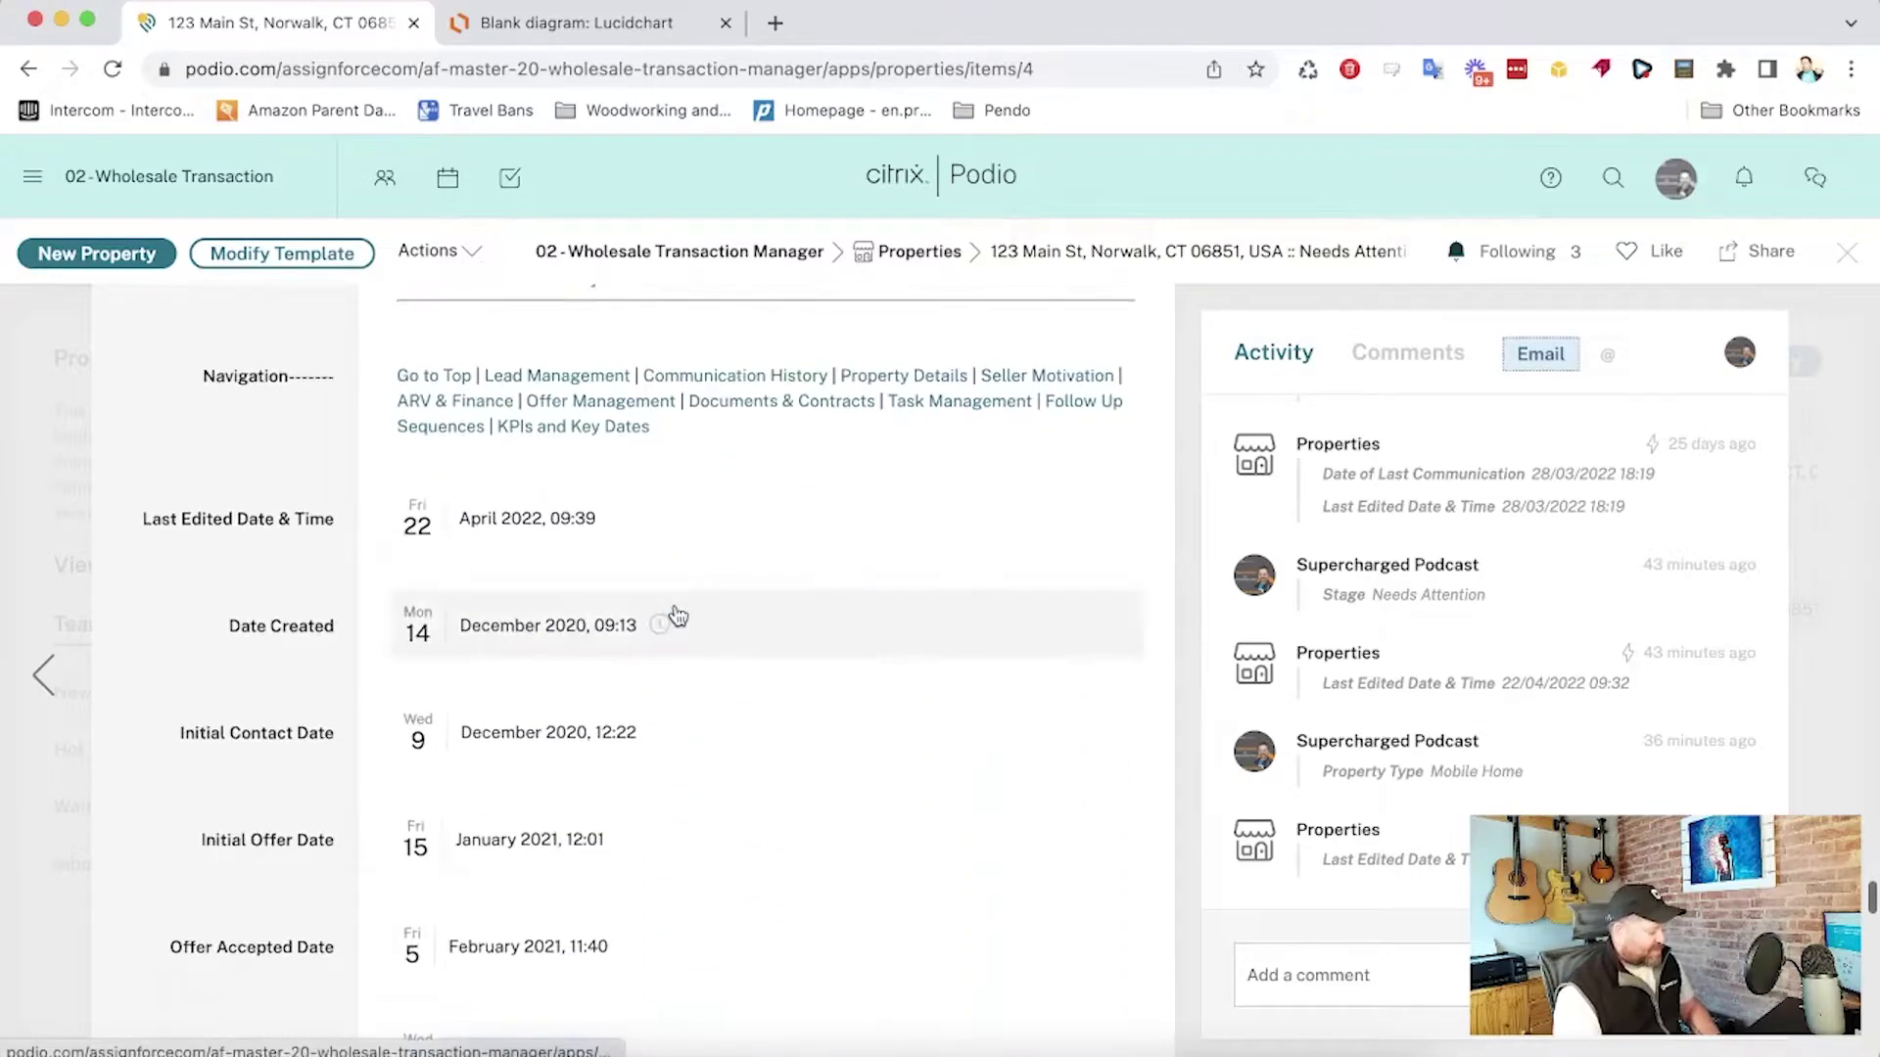
scroll(675, 618, "down", 11)
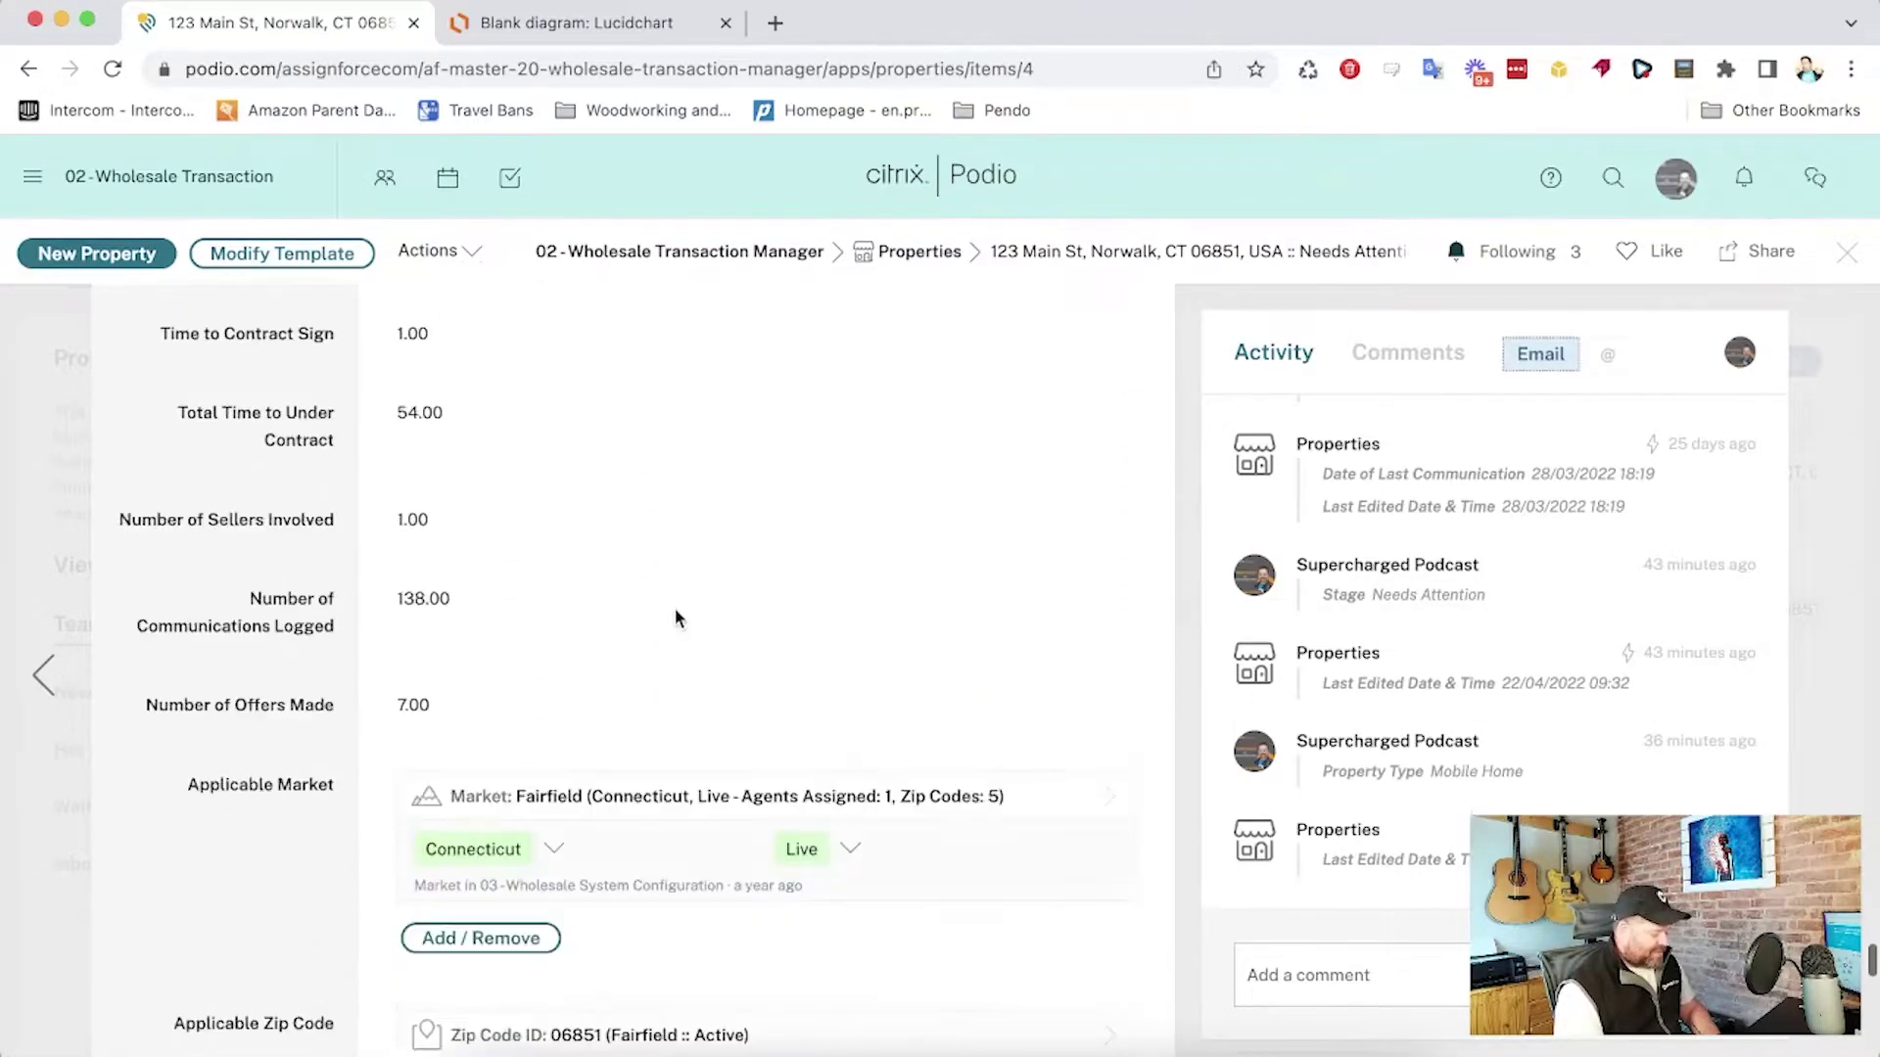
scroll(674, 608, "up", 5)
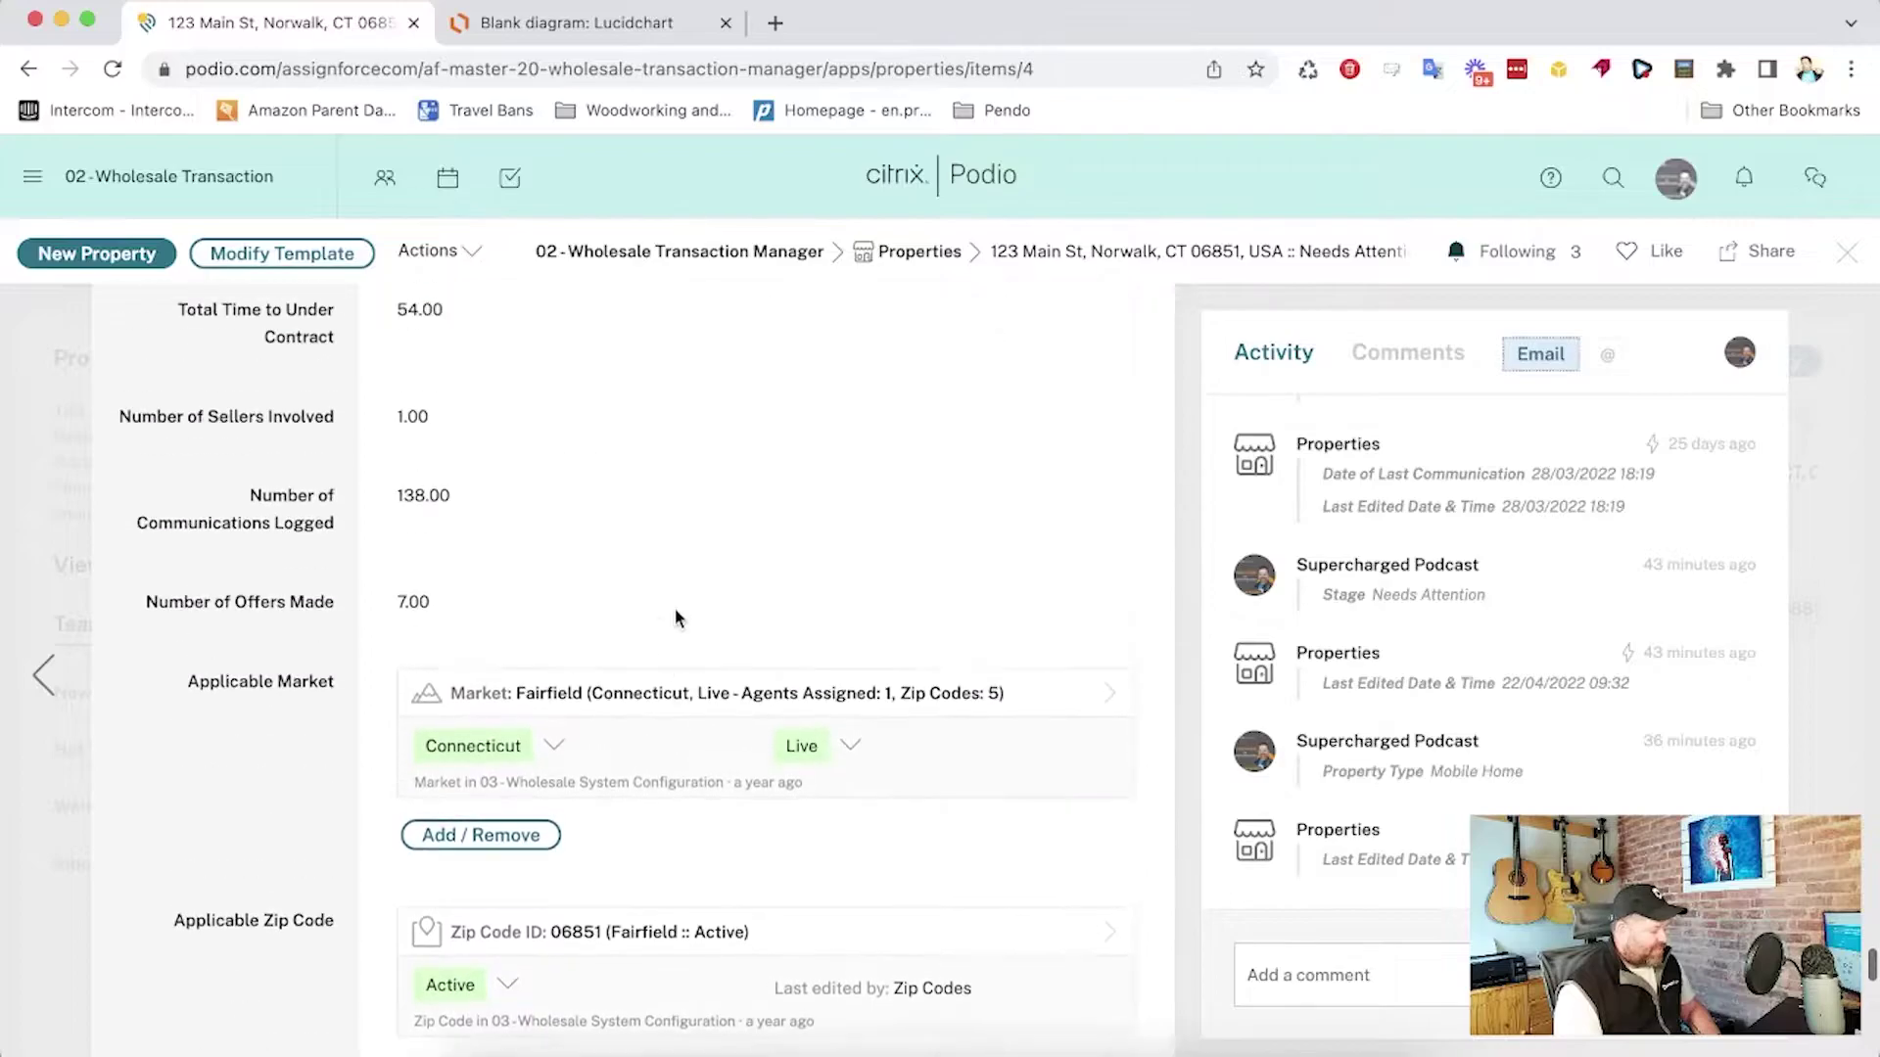
scroll(674, 608, "down", 10)
scroll(673, 608, "up", 9)
scroll(674, 609, "up", 20)
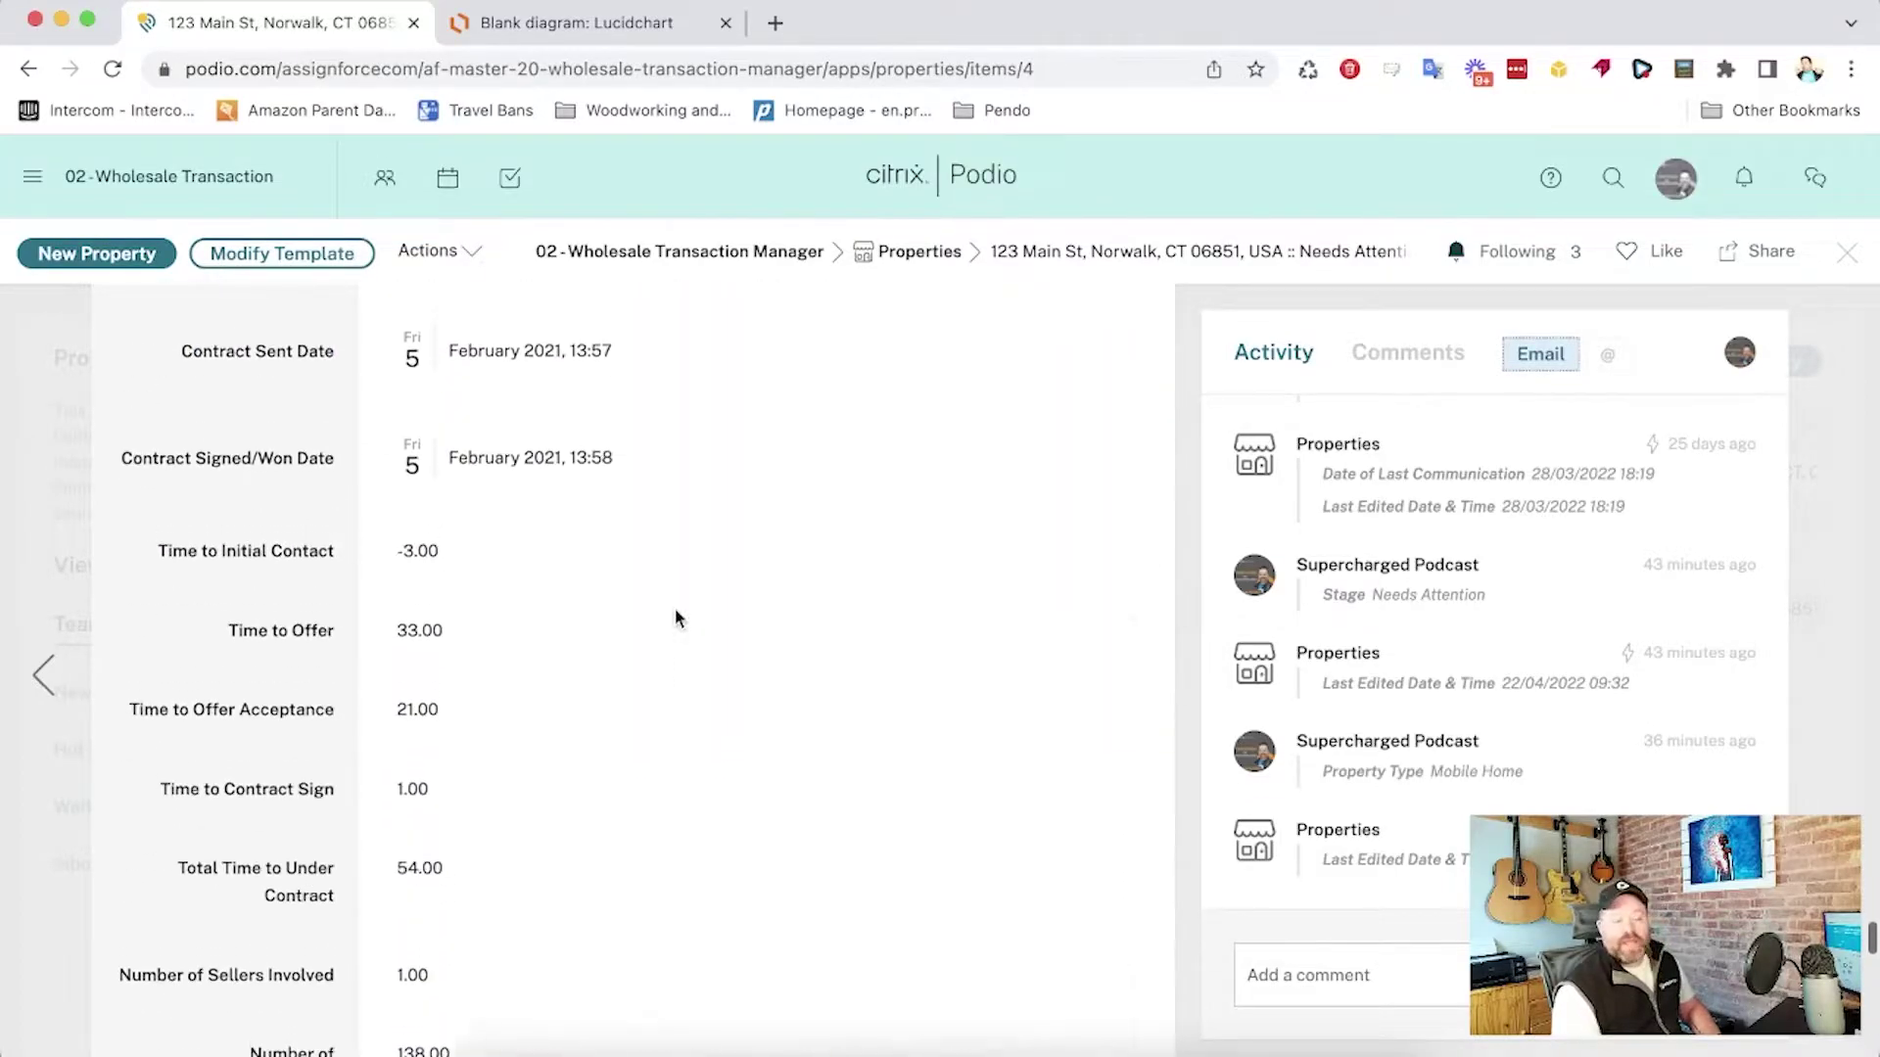
scroll(676, 617, "up", 20)
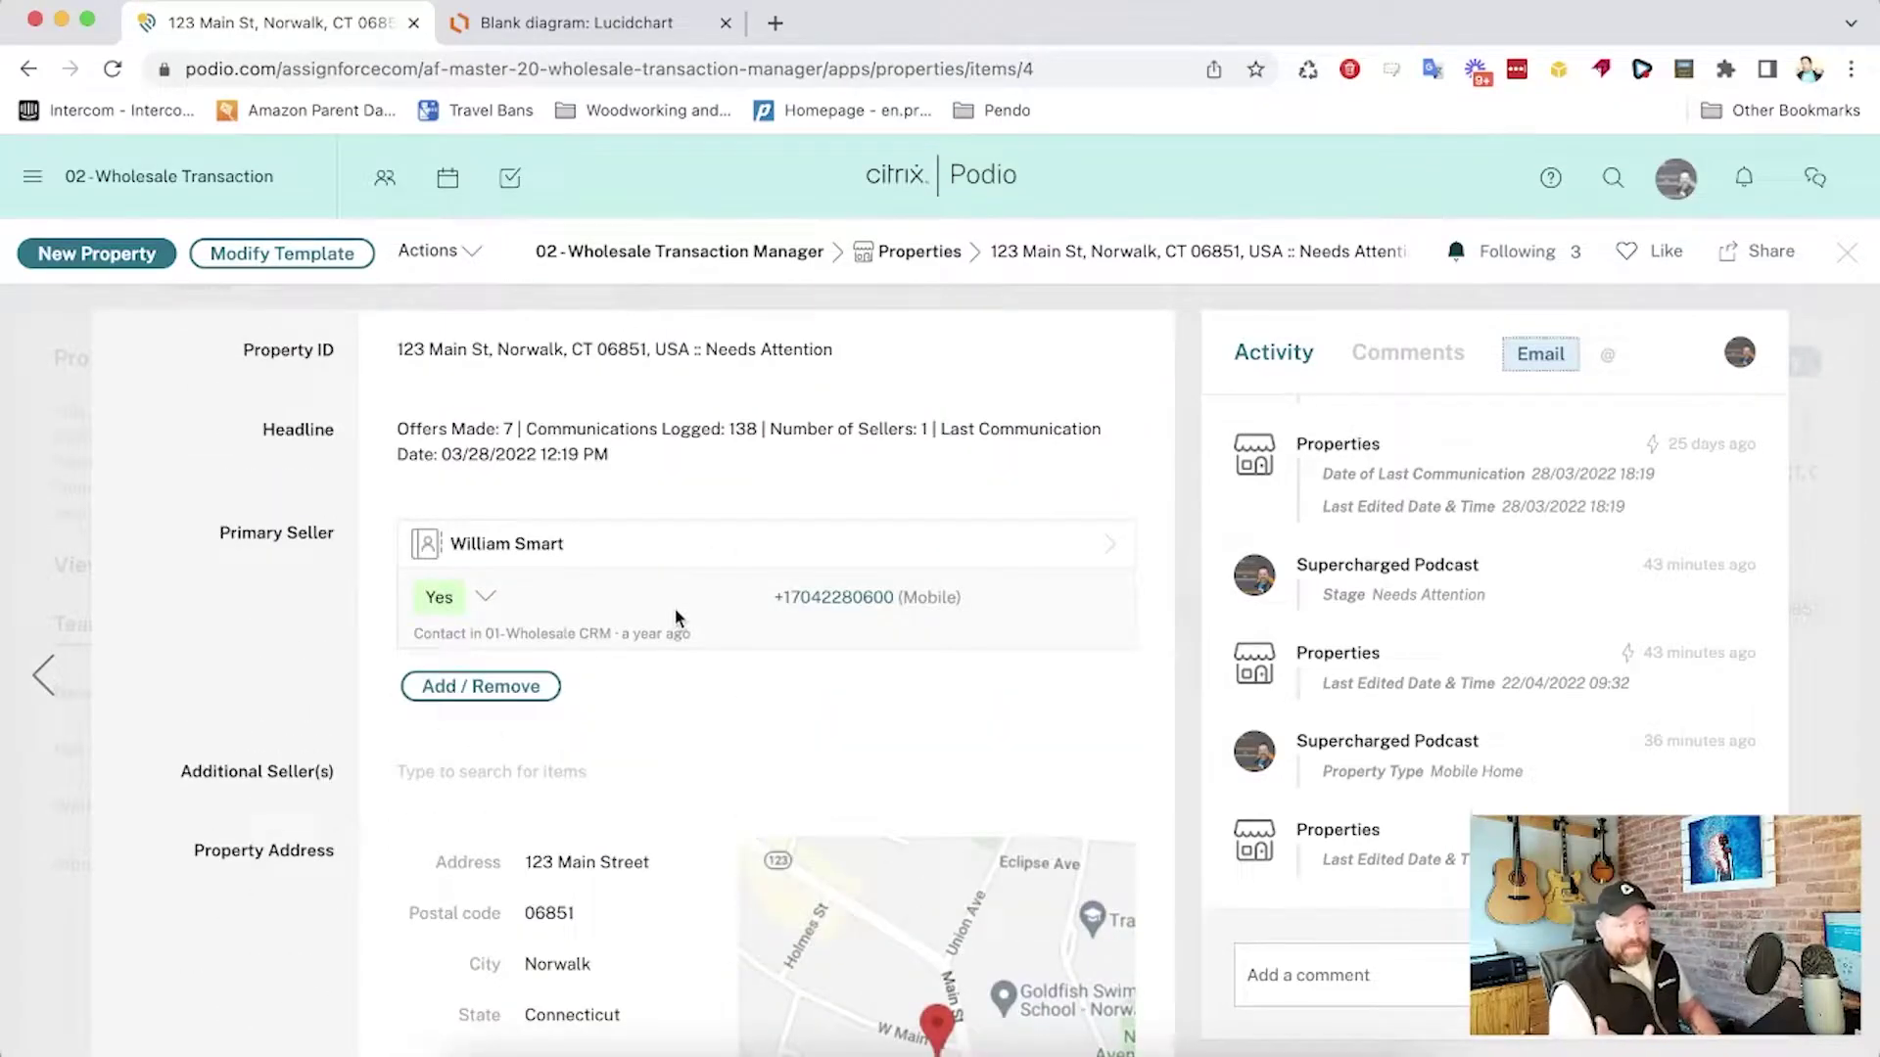
Review the navigation links repeated in the record's sections, follow the one to Task Management, and return to the top
scroll(675, 618, "down", 10)
scroll(676, 618, "down", 3)
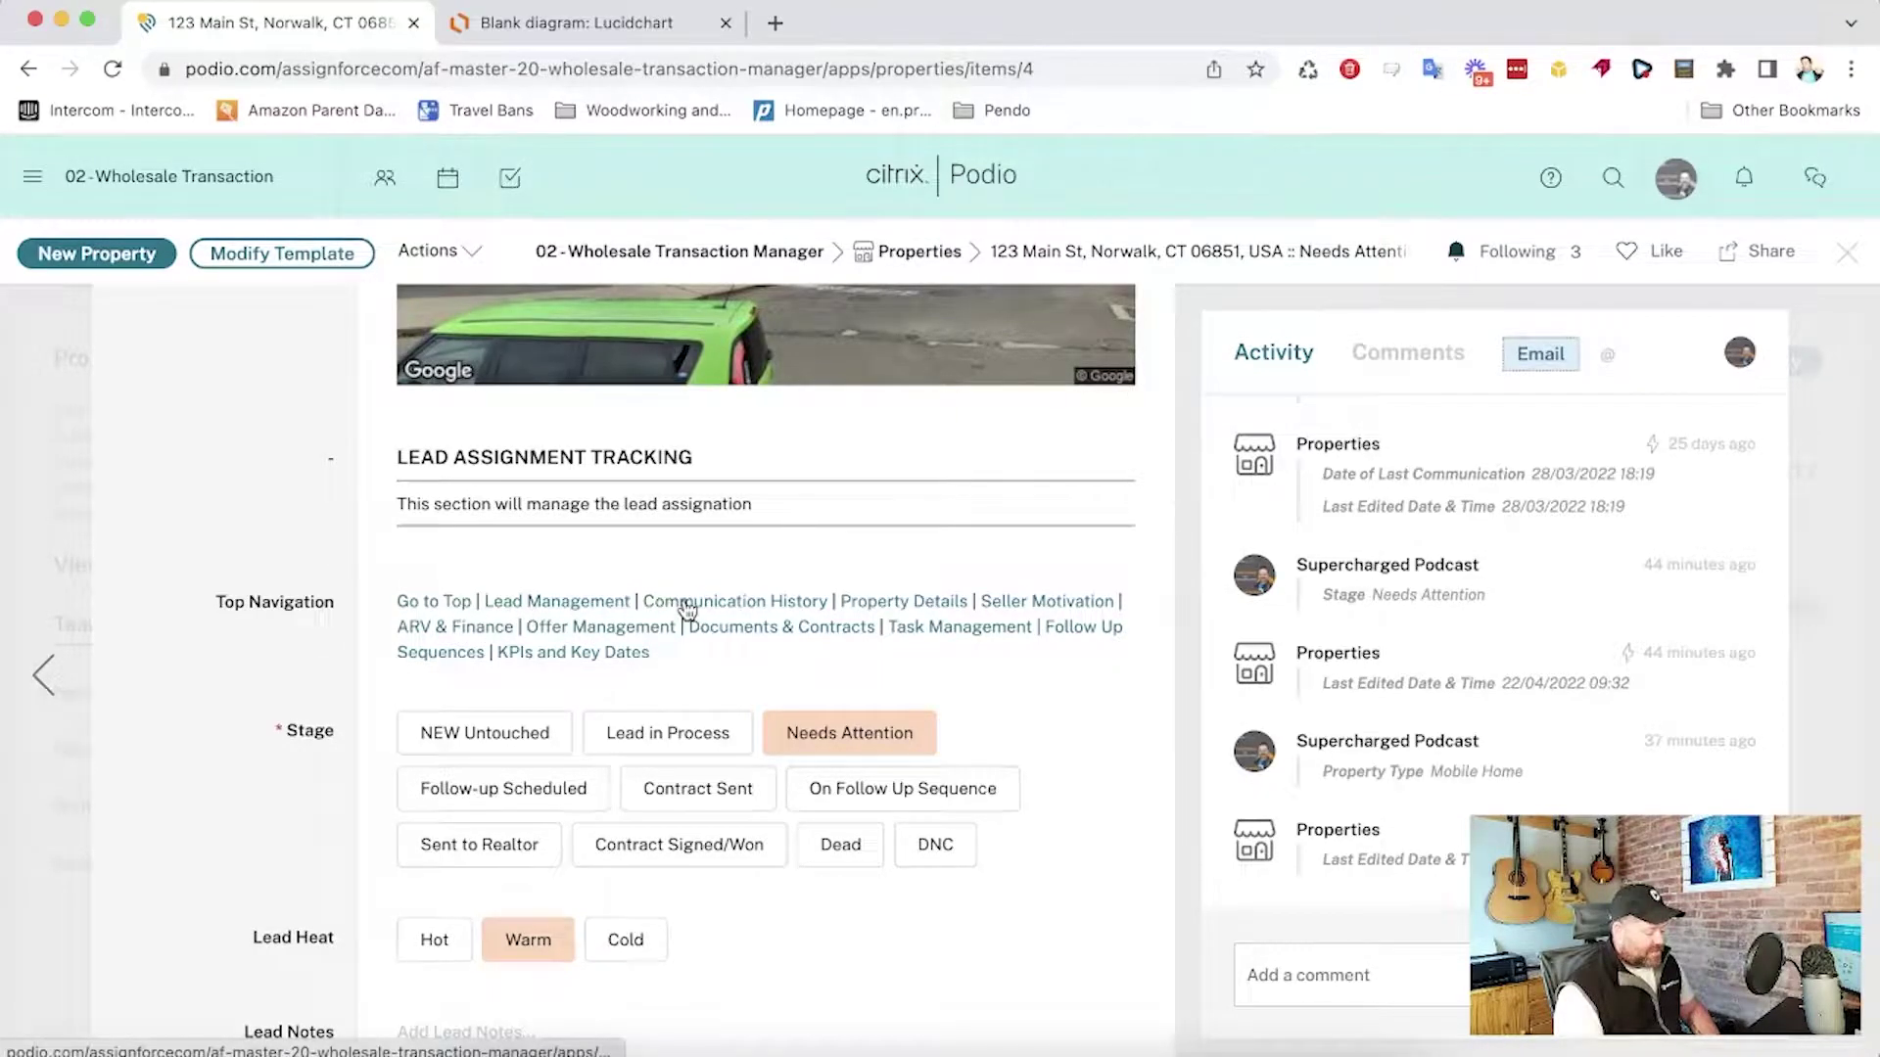
scroll(687, 609, "down", 10)
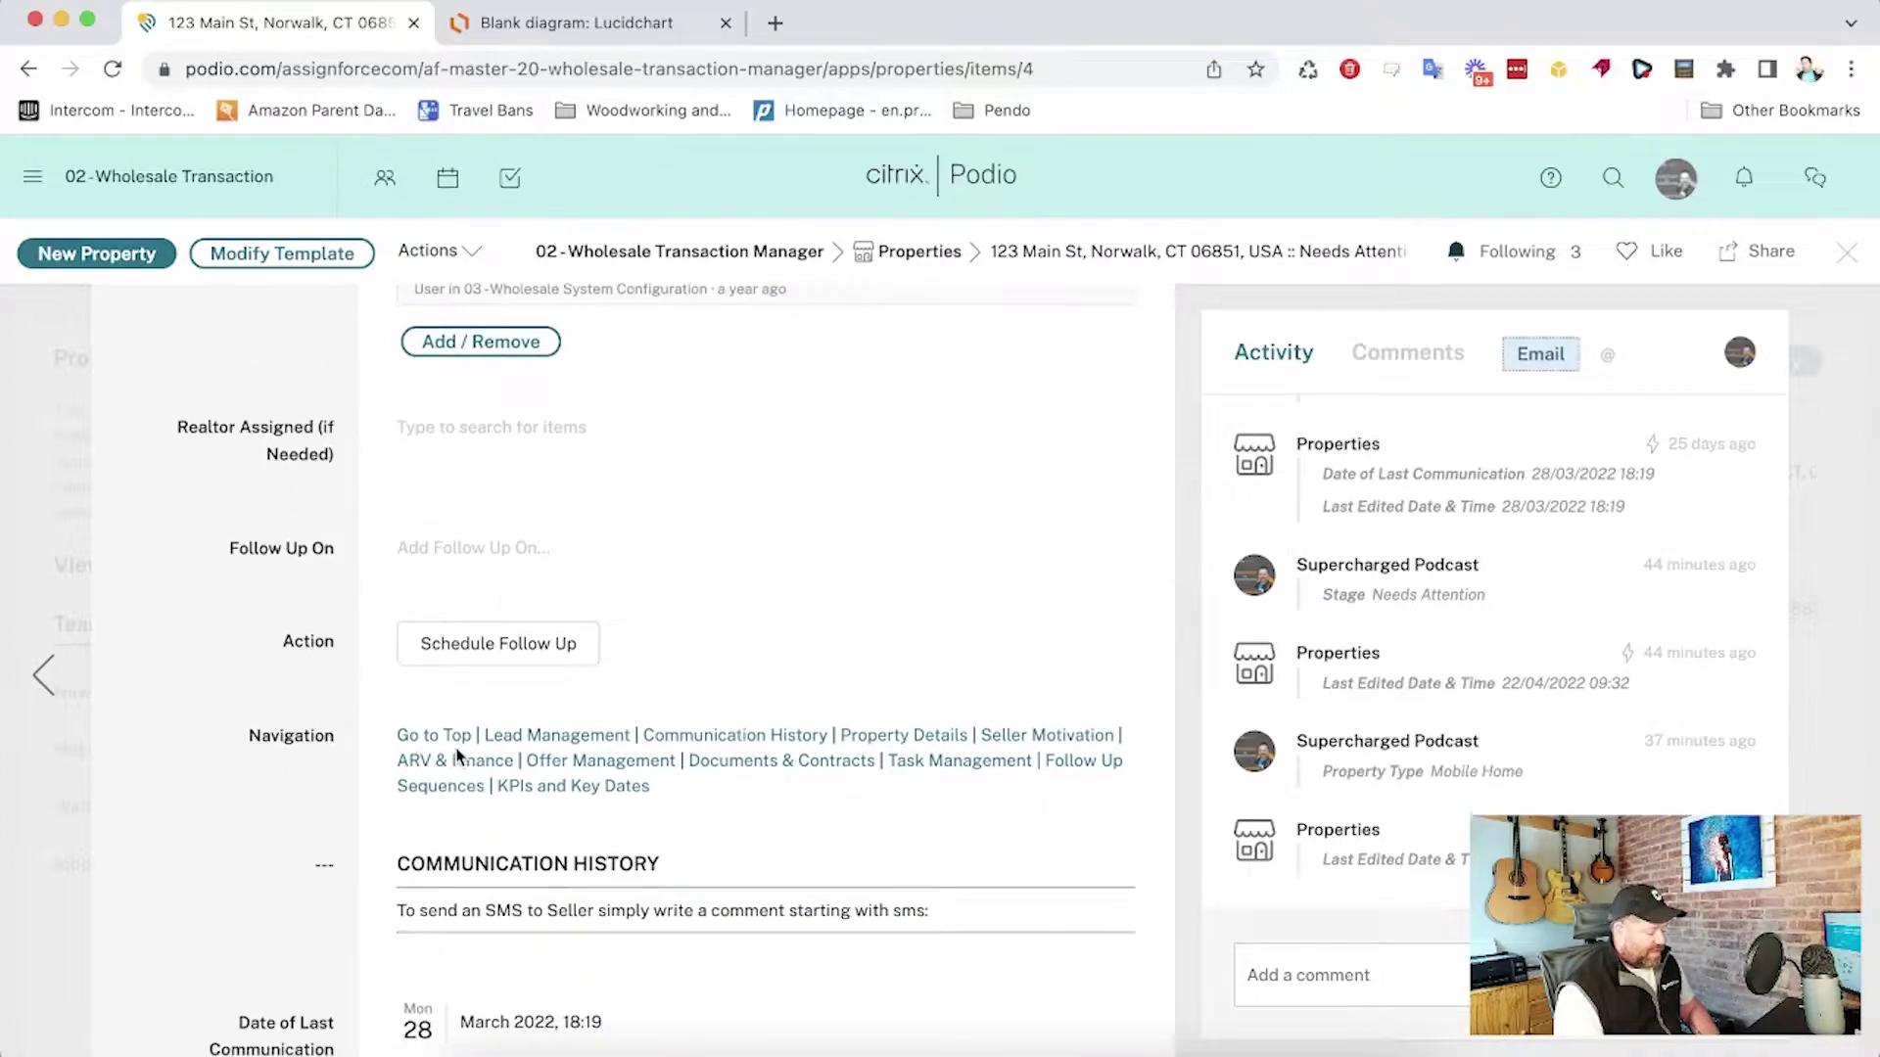
scroll(455, 755, "down", 20)
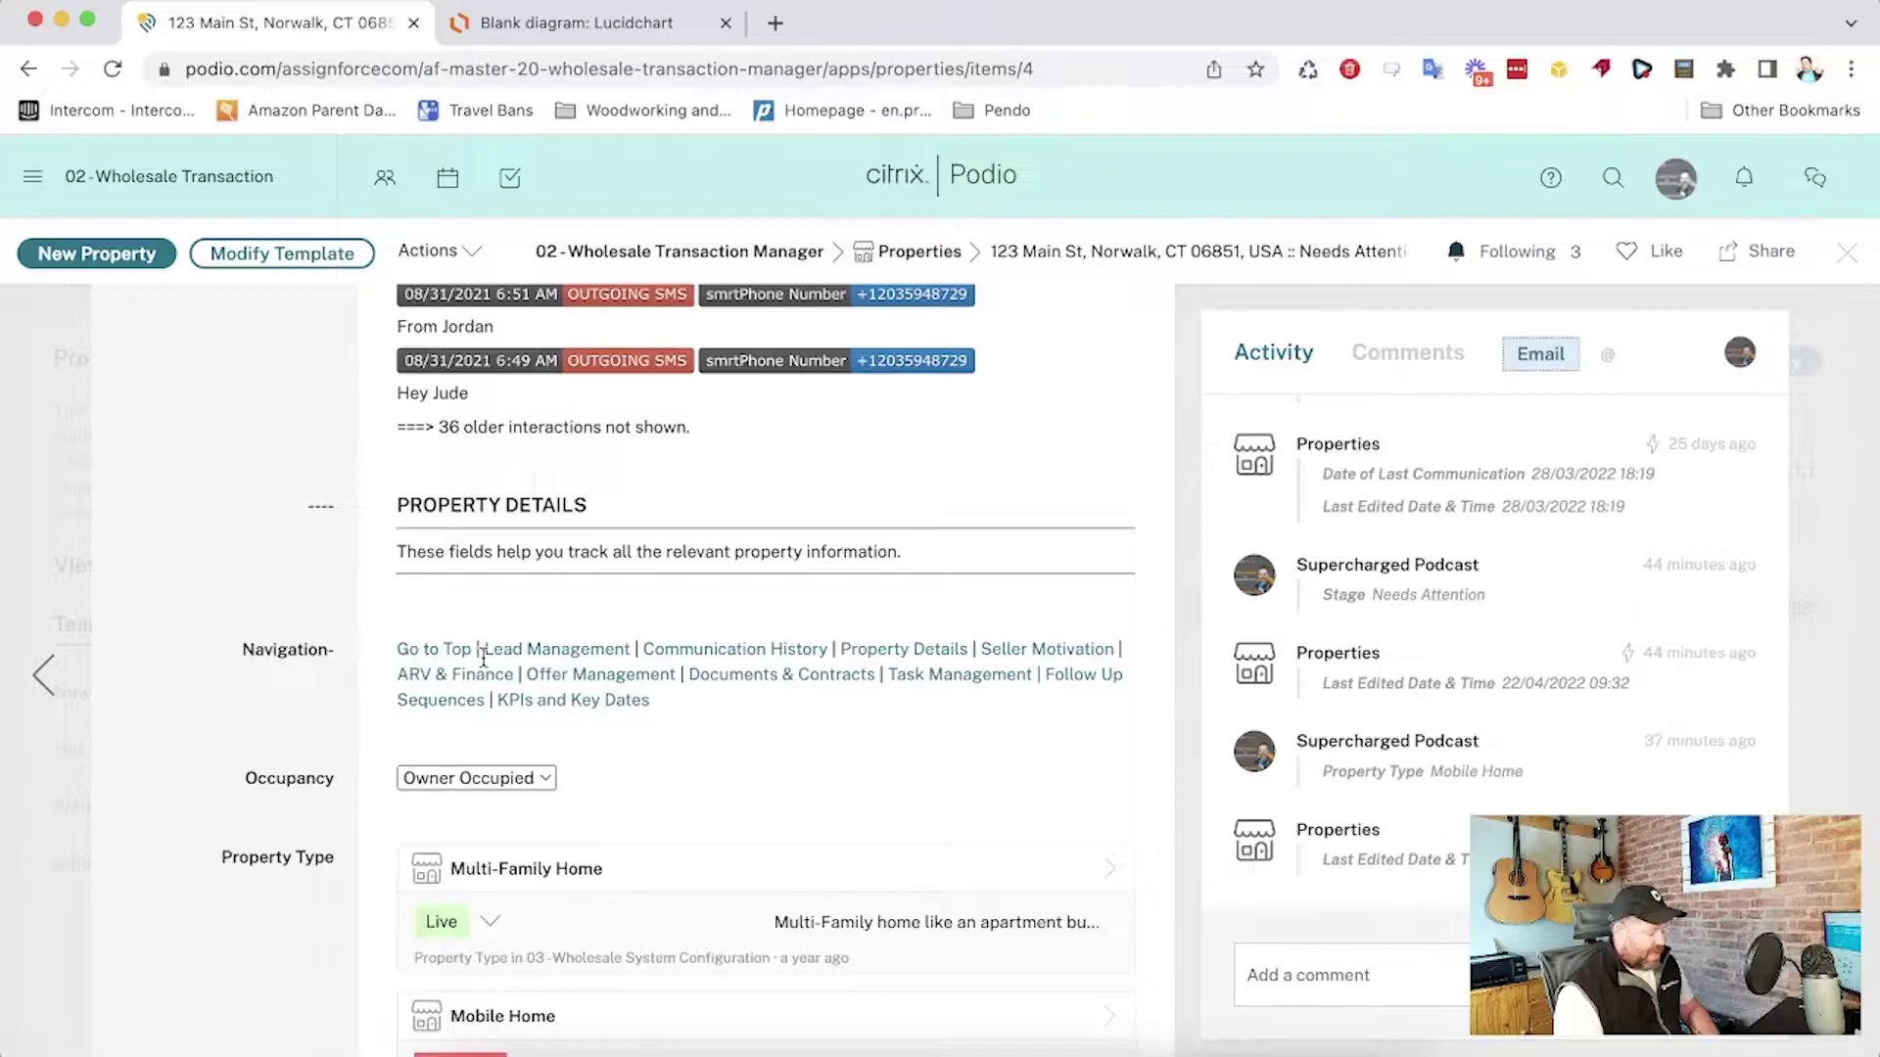
left_click(927, 677)
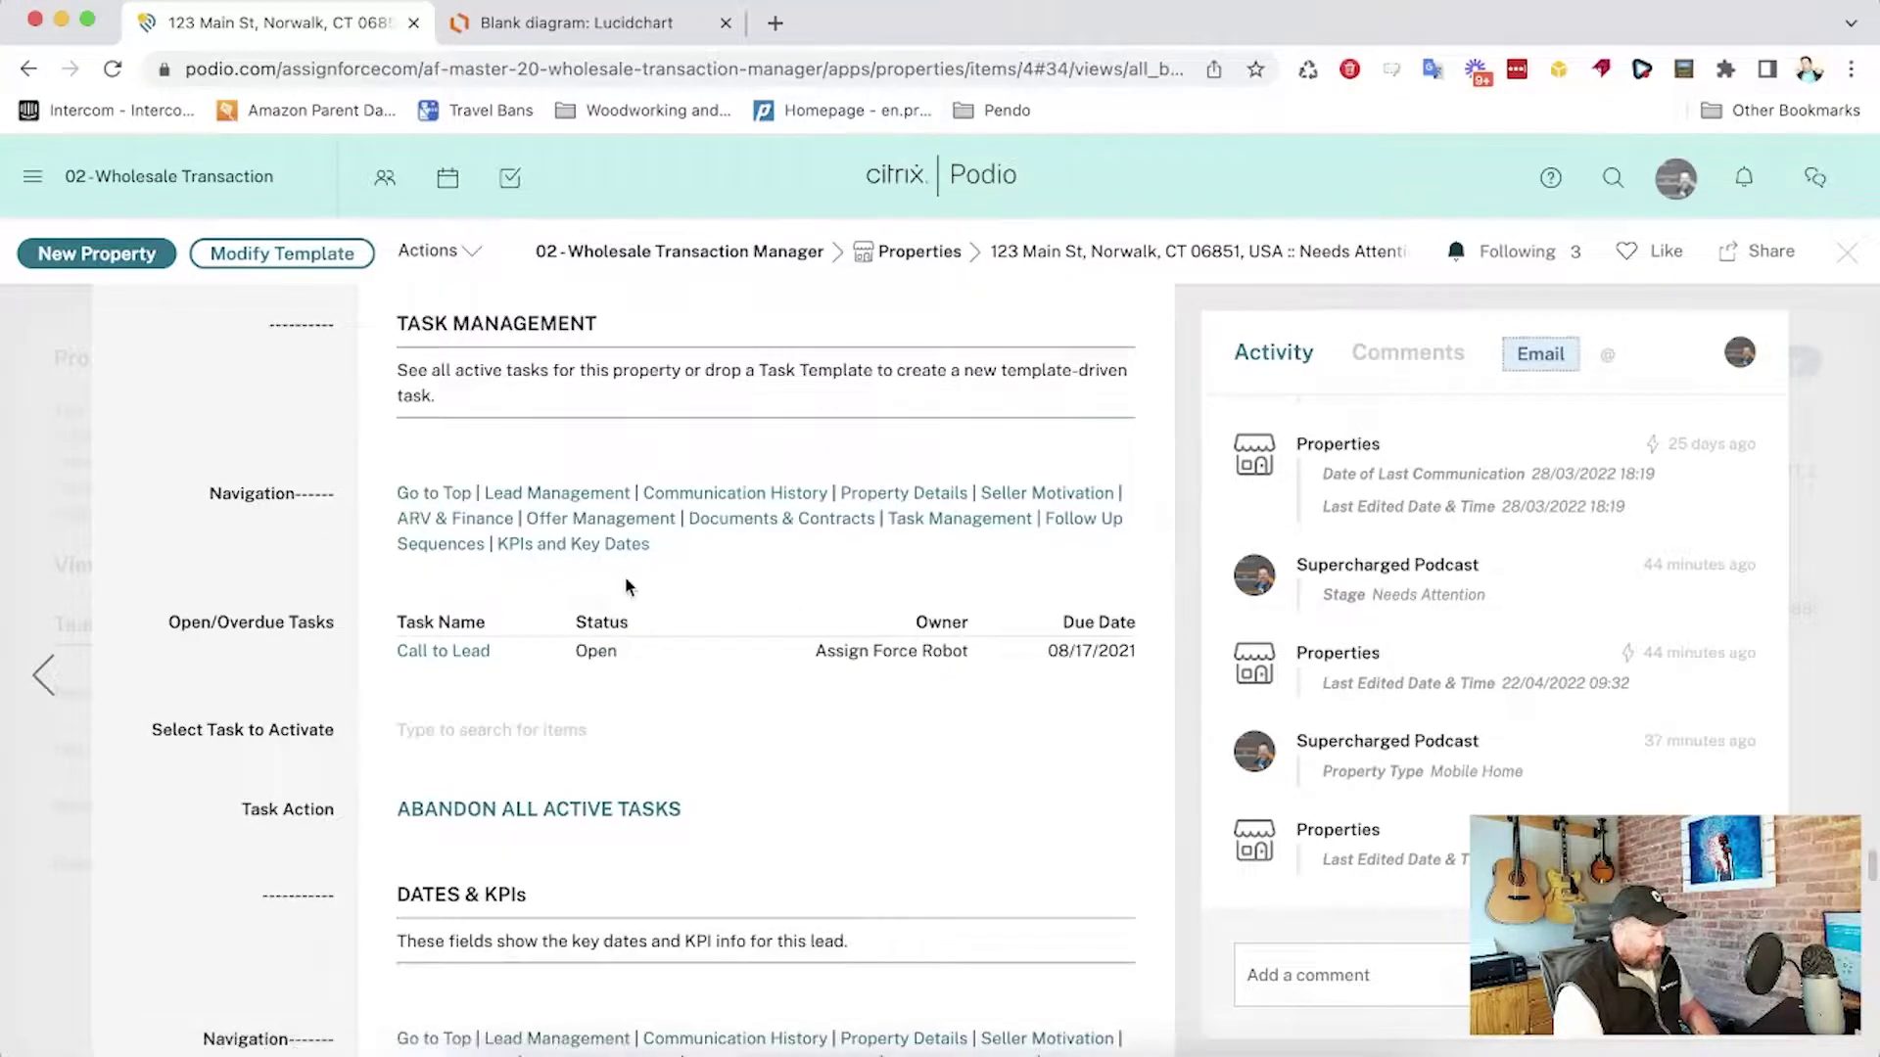
left_click(458, 496)
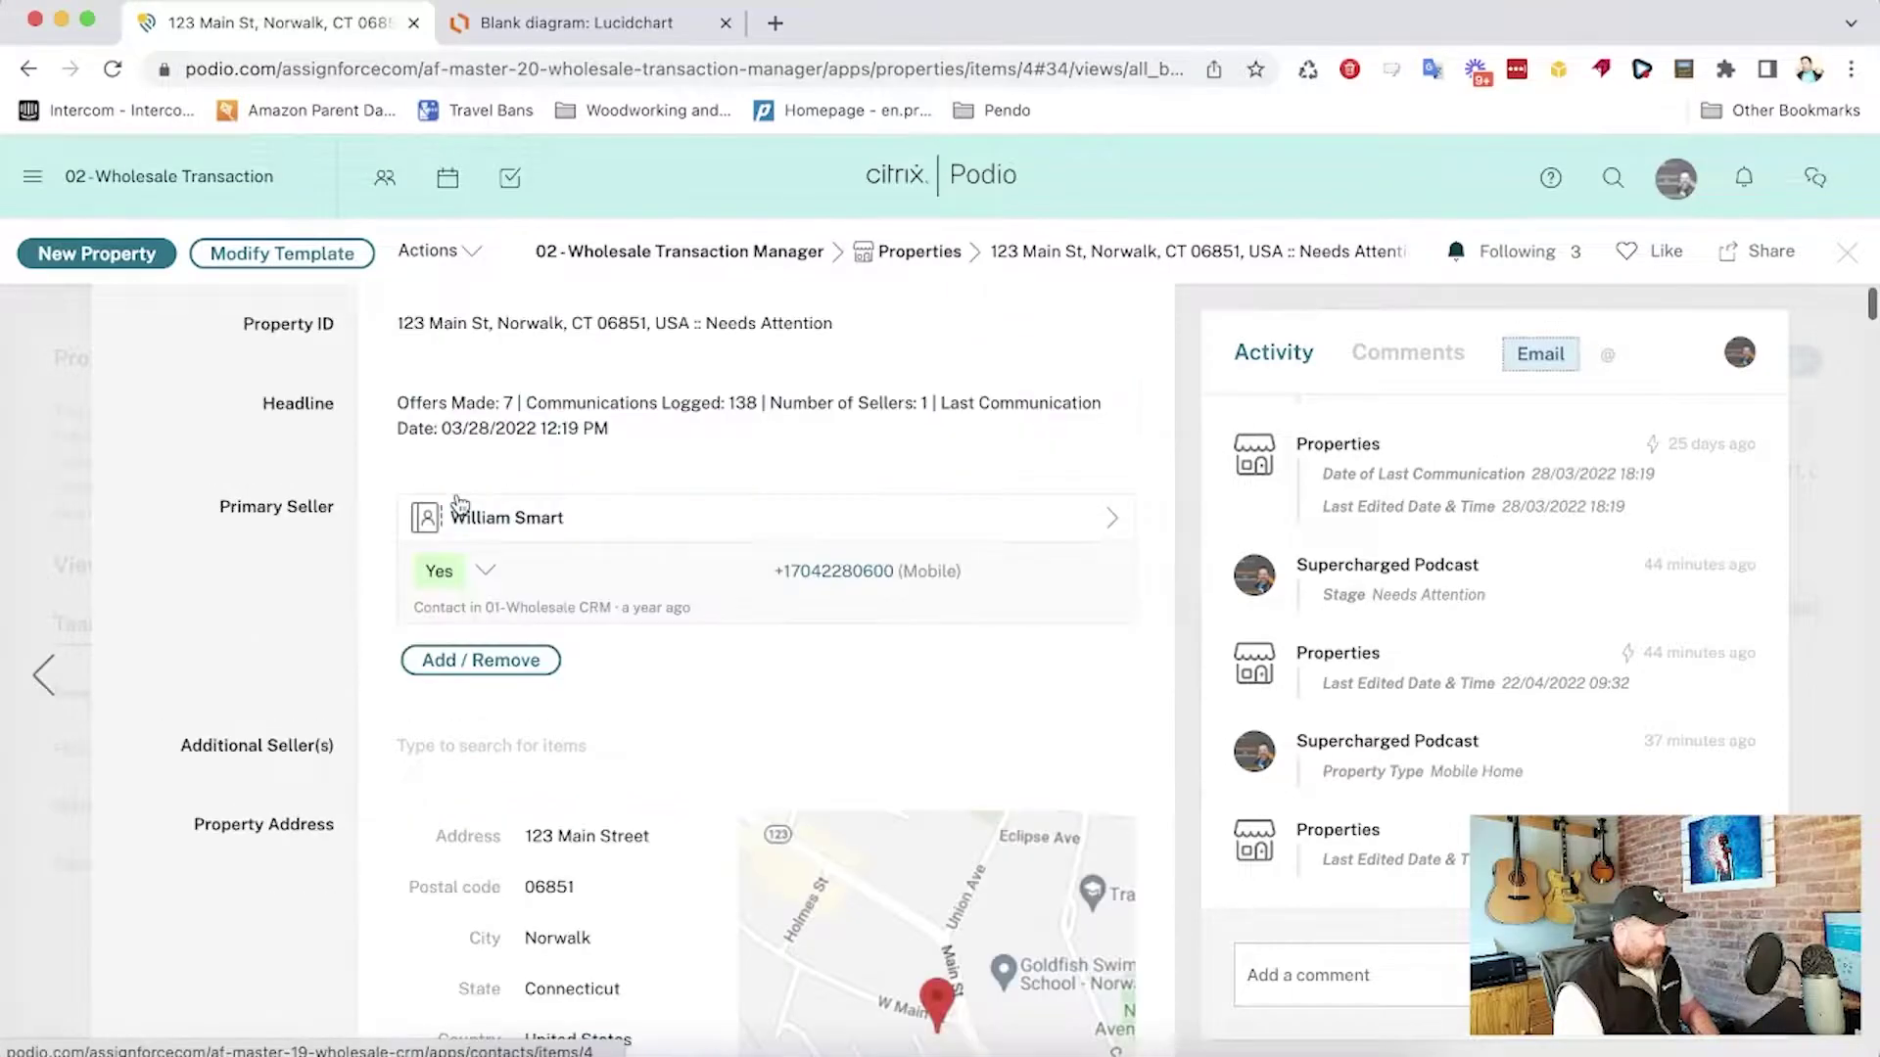
Follow the navigation links to Documents & Contracts and Offer Management, and go back to the top of the record
scroll(458, 501, "down", 12)
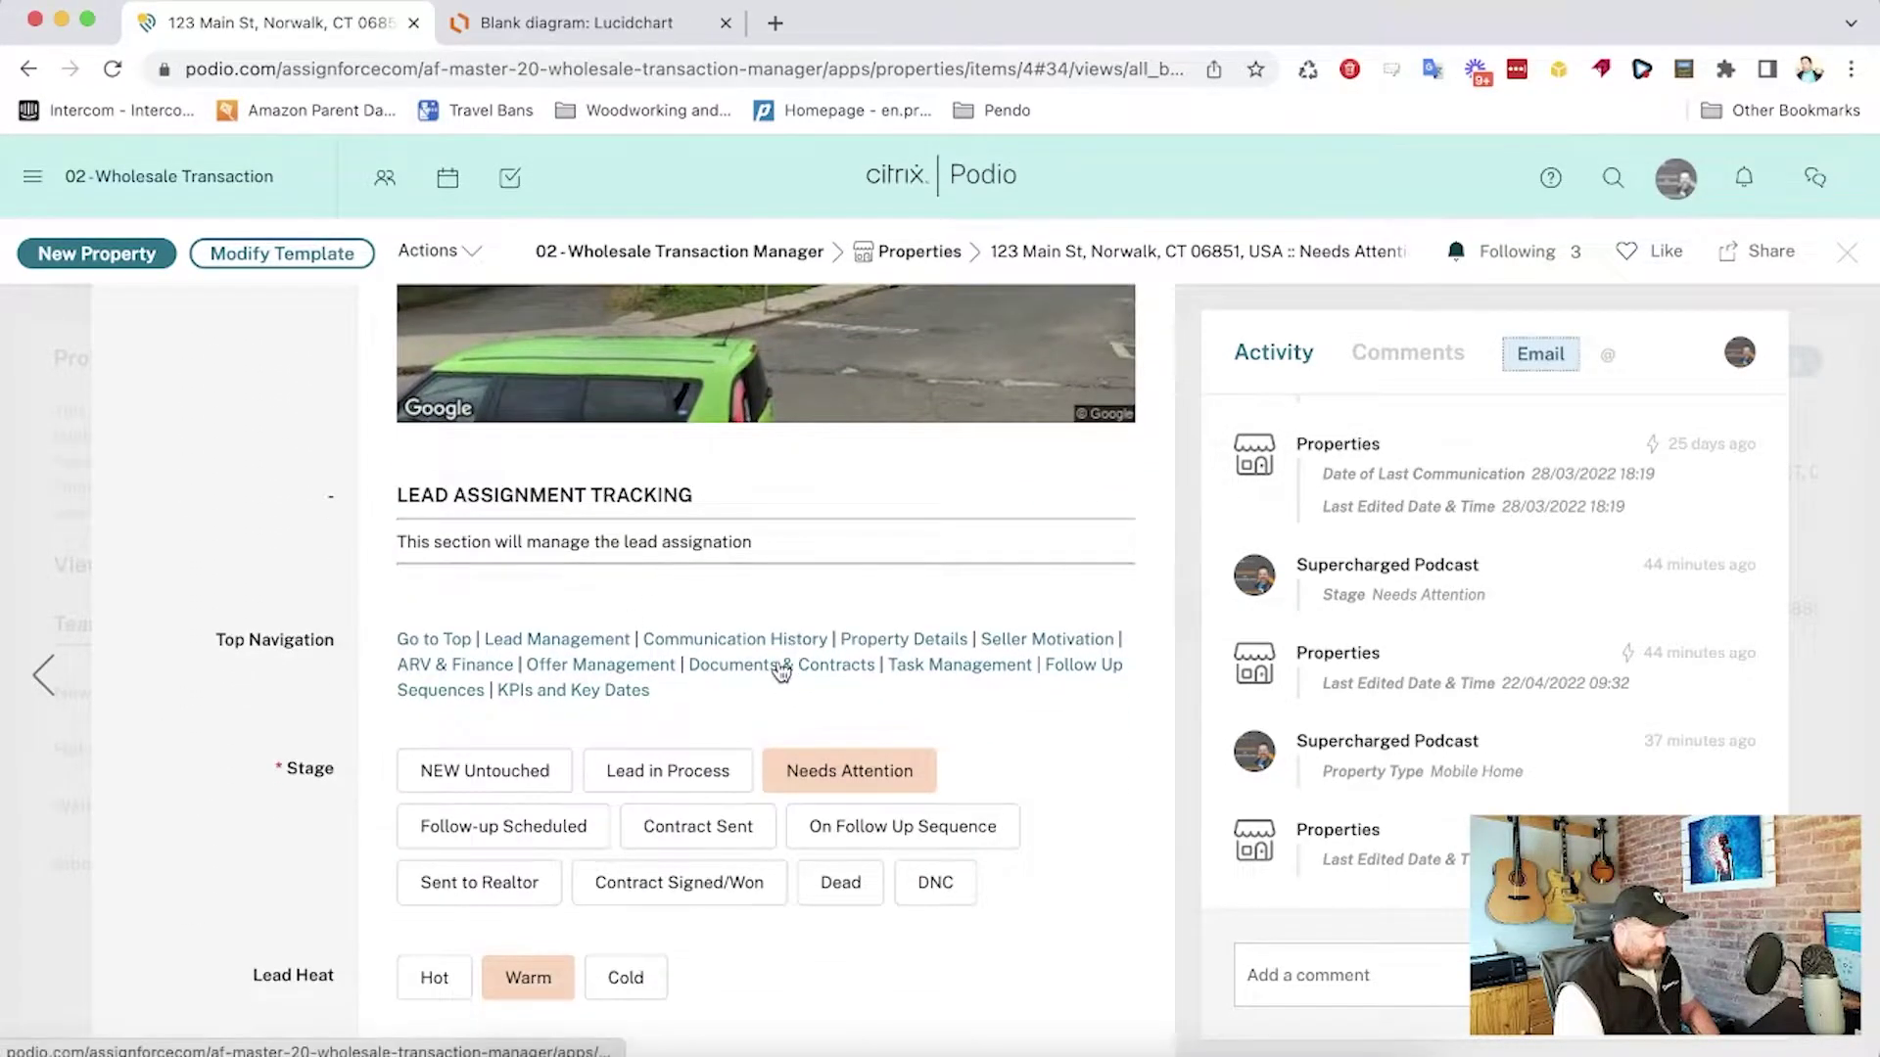
left_click(778, 667)
scroll(778, 666, "down", 3)
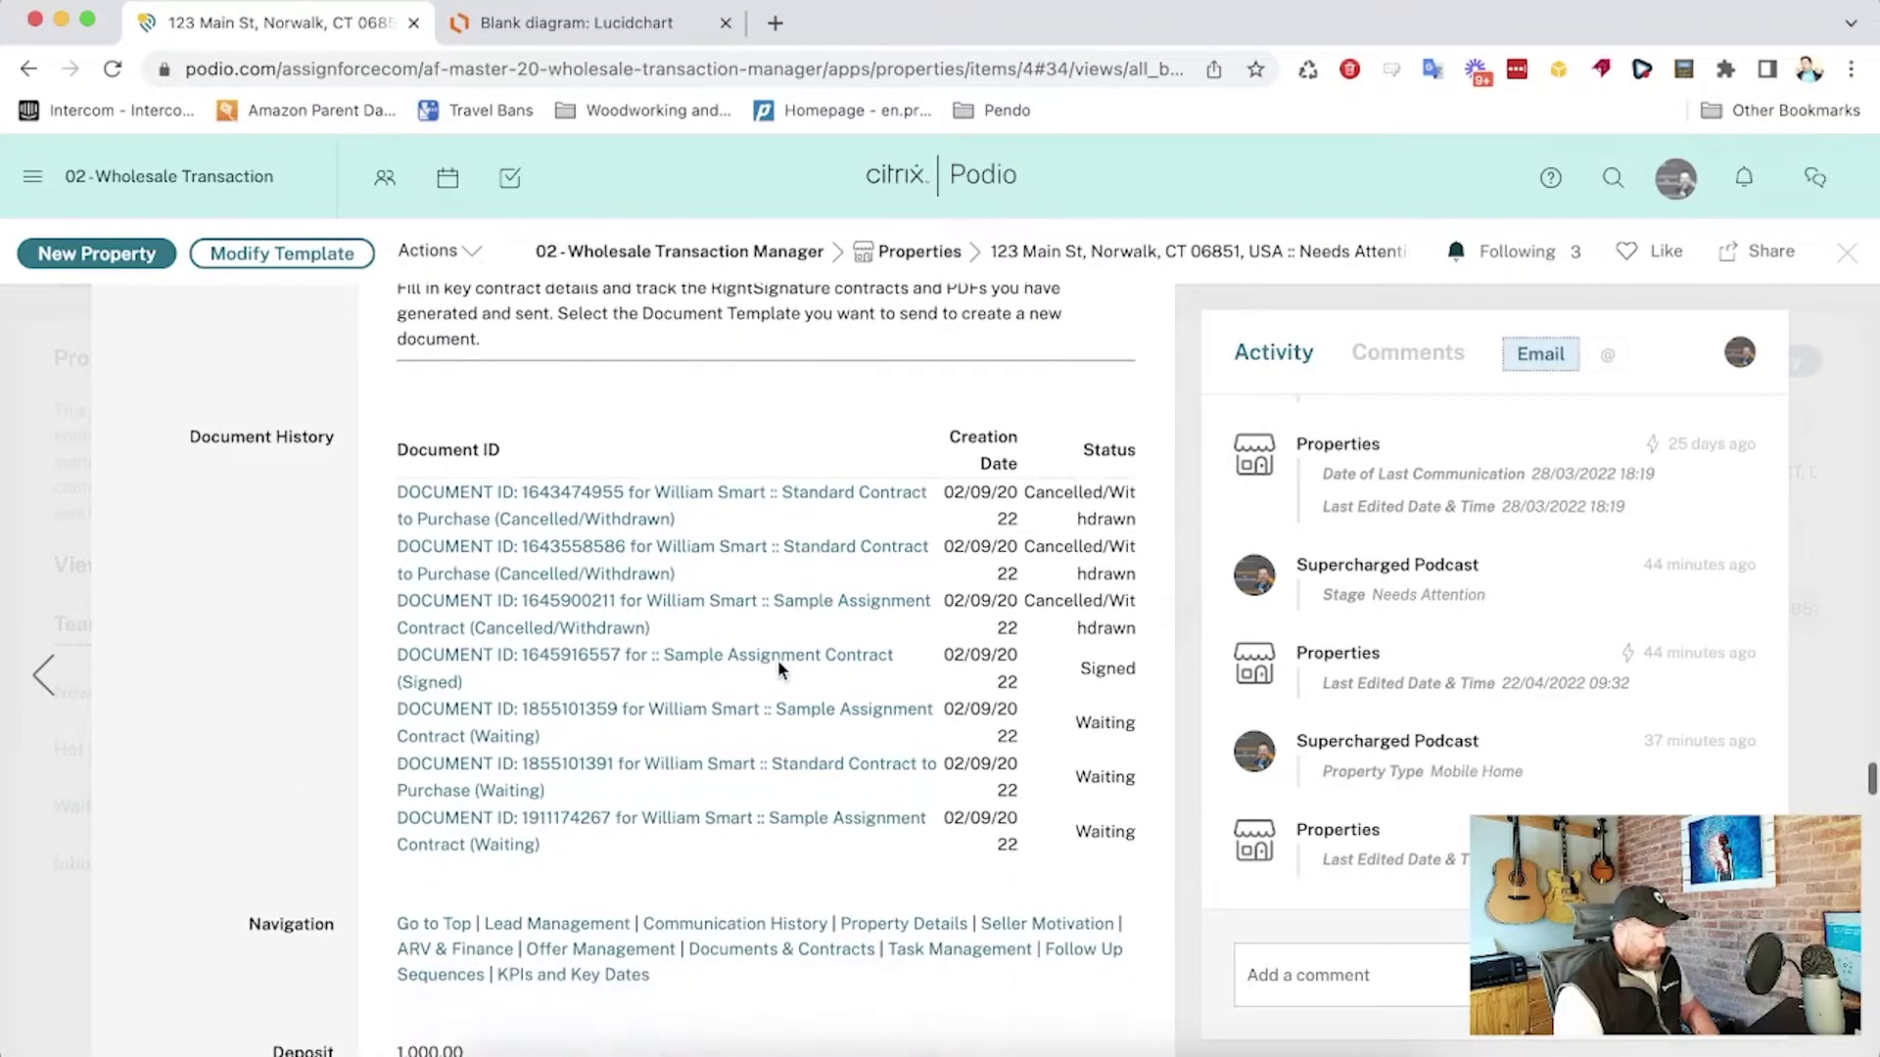
left_click(604, 910)
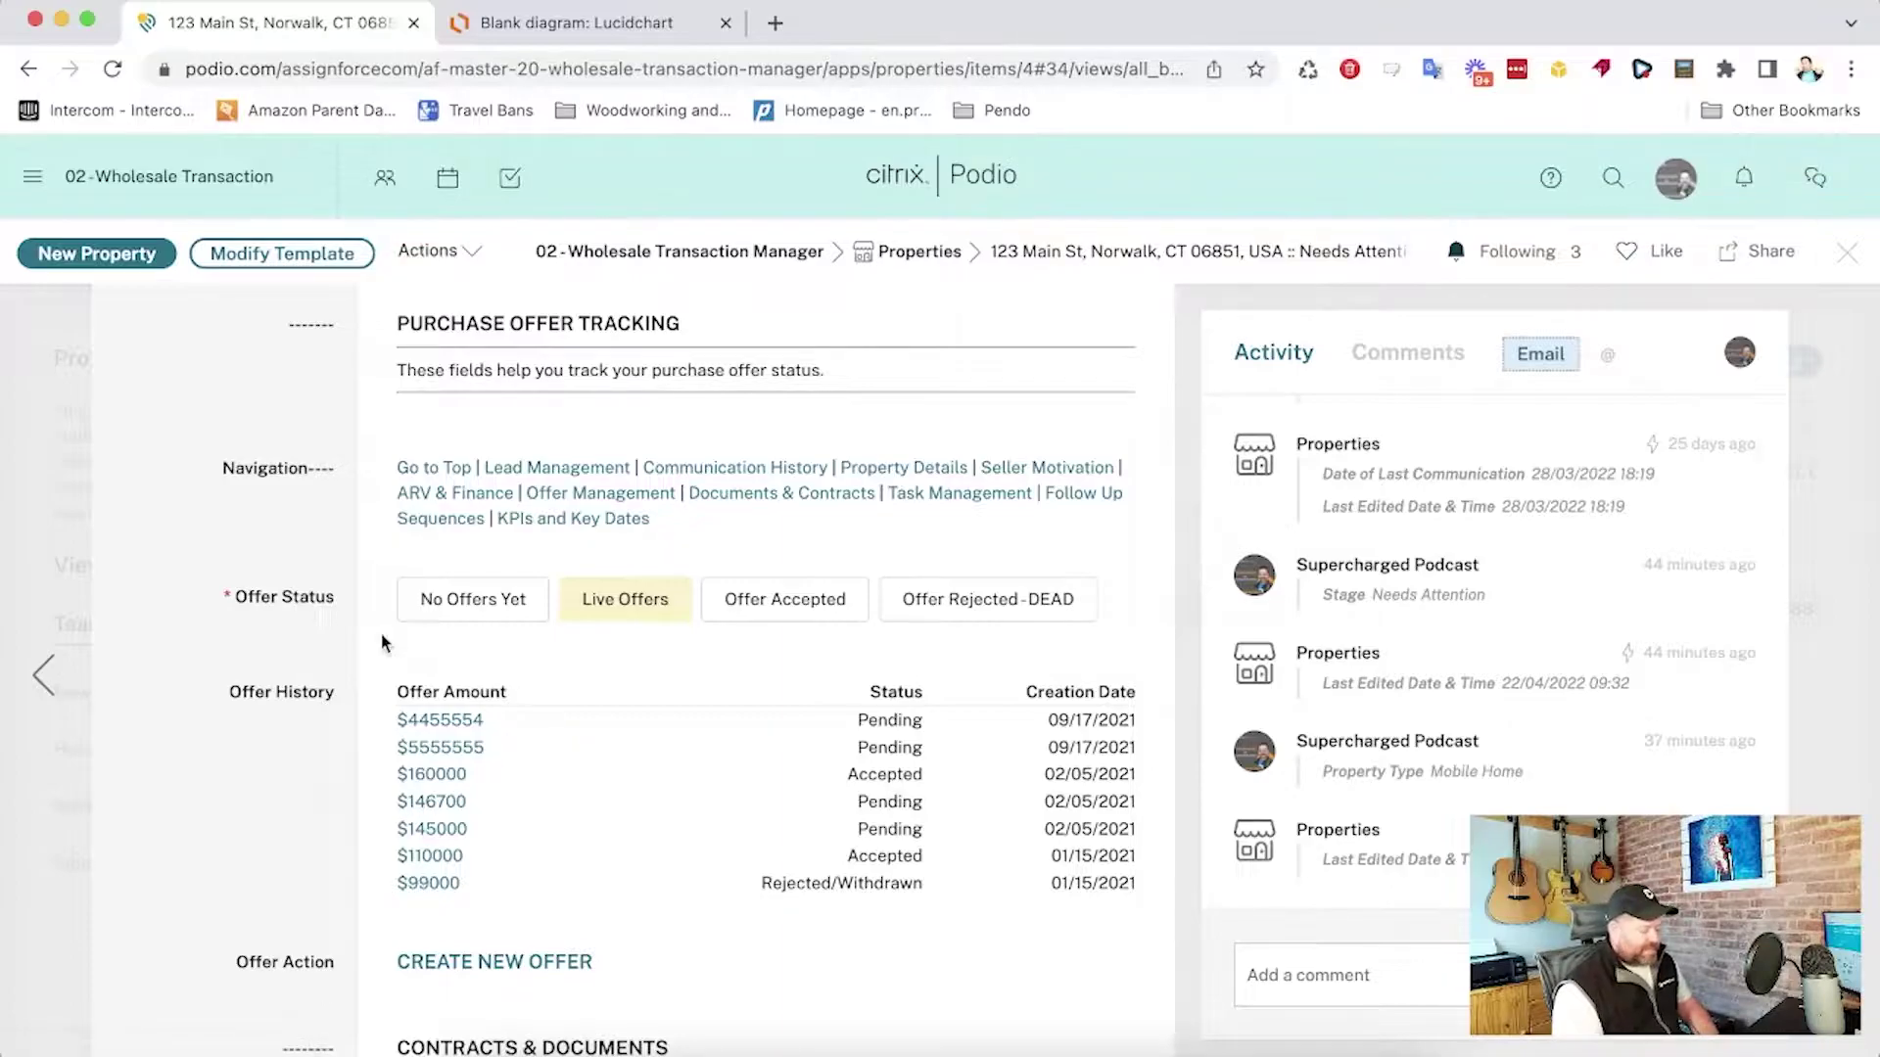
left_click(456, 468)
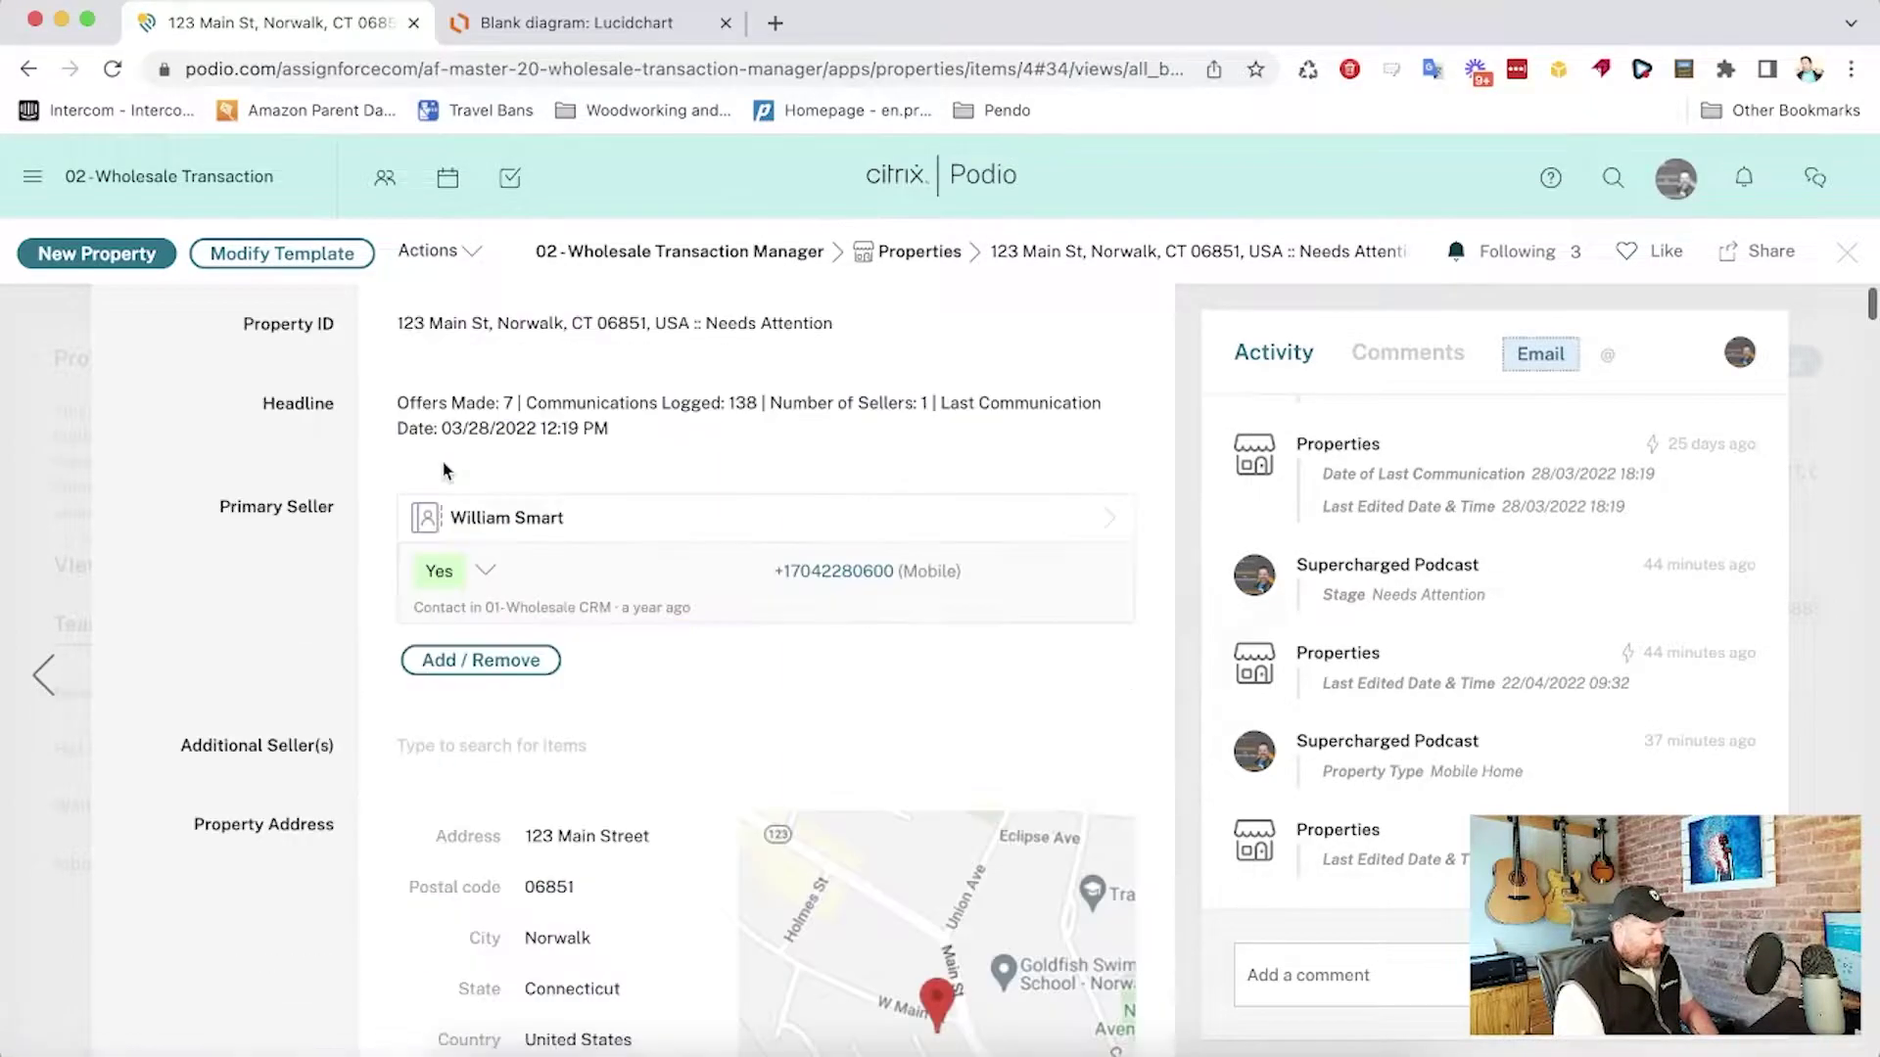
Open the Property template for modification and bring up the Top Navigation calculation field's script
scroll(313, 538, "down", 1)
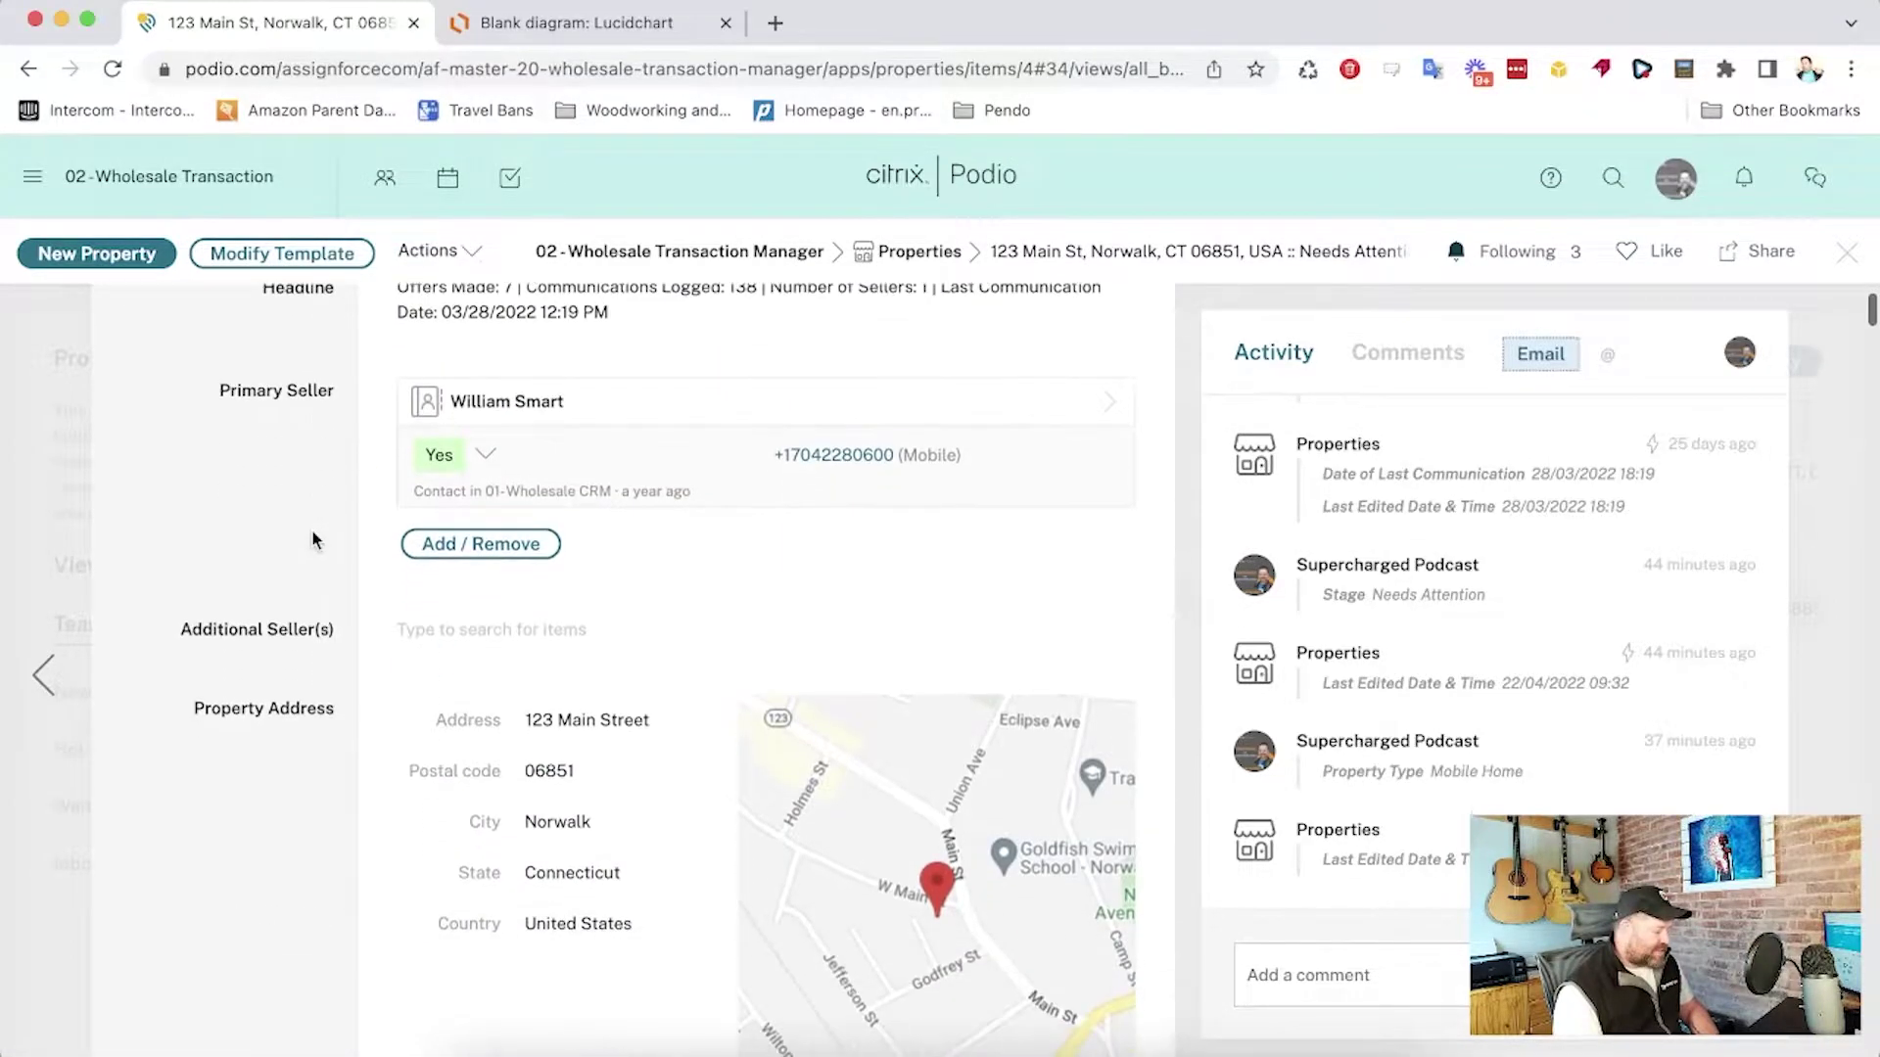
left_click(245, 254)
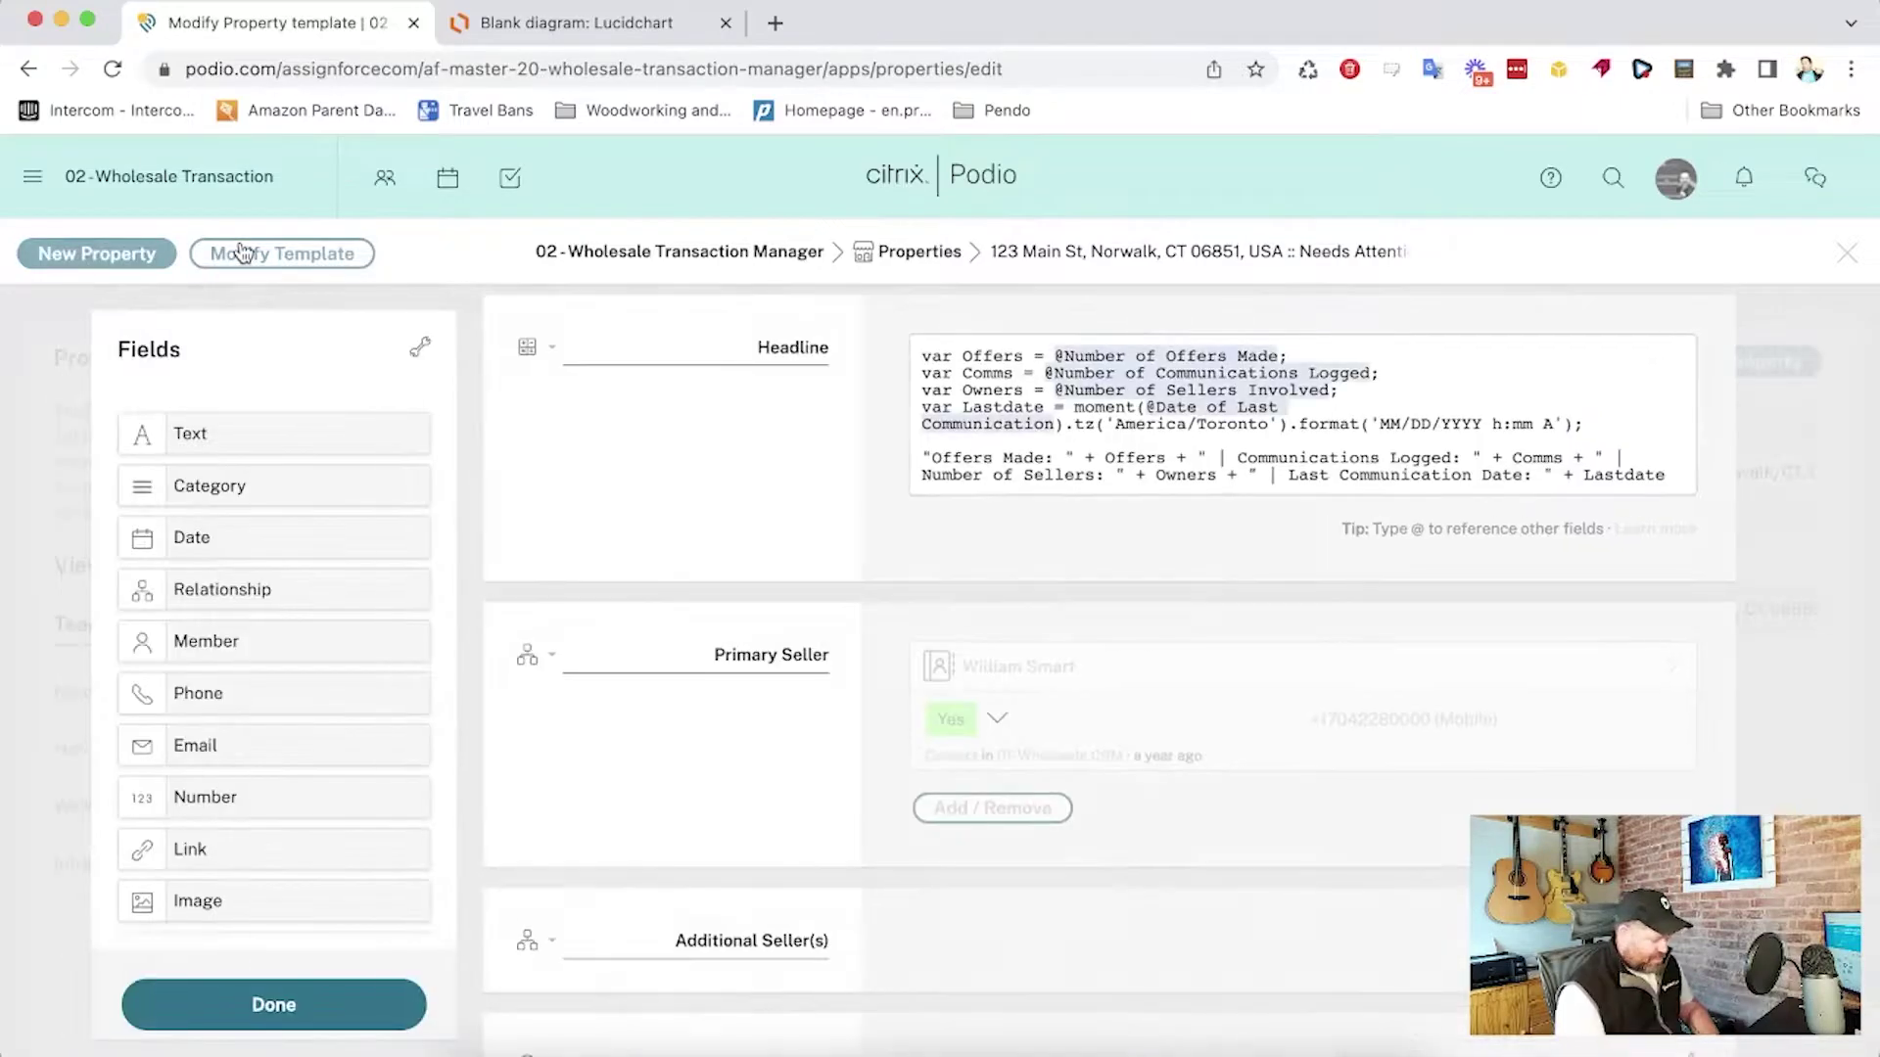
scroll(583, 471, "down", 10)
scroll(586, 473, "down", 6)
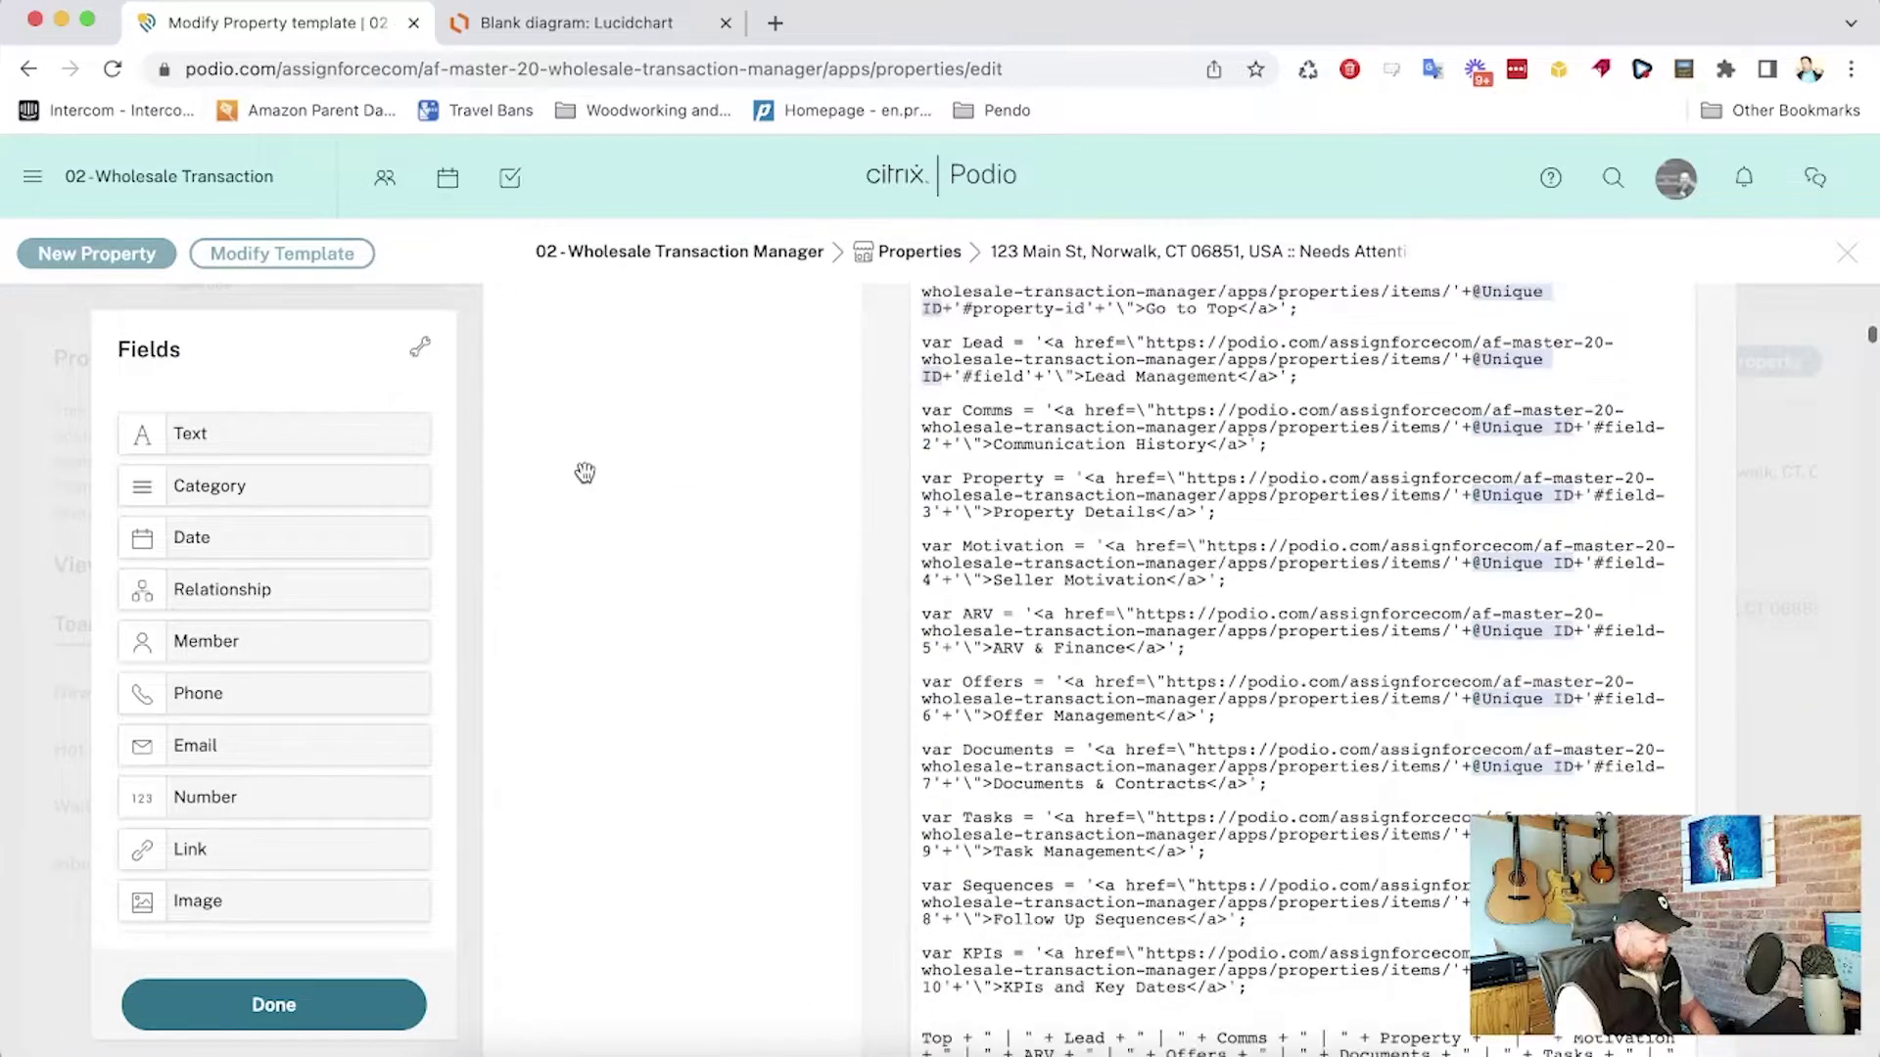
scroll(585, 471, "up", 3)
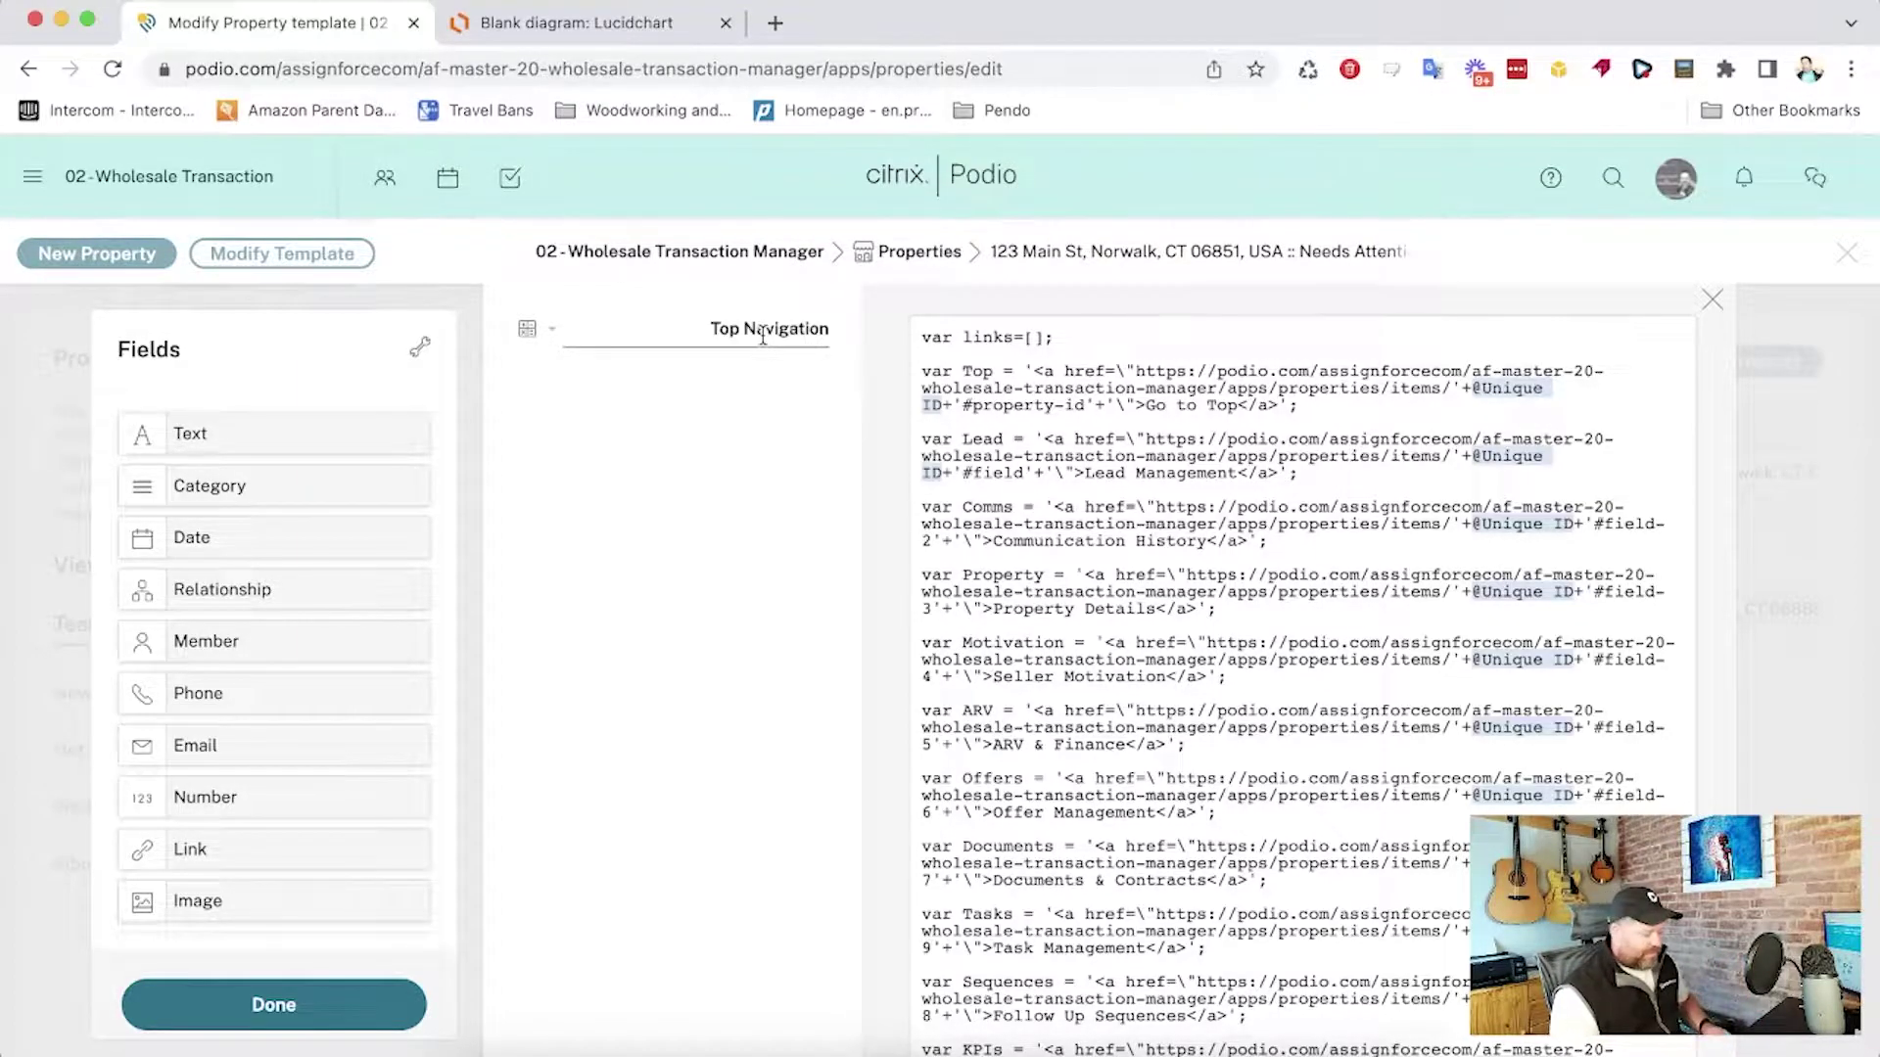
scroll(967, 509, "down", 1)
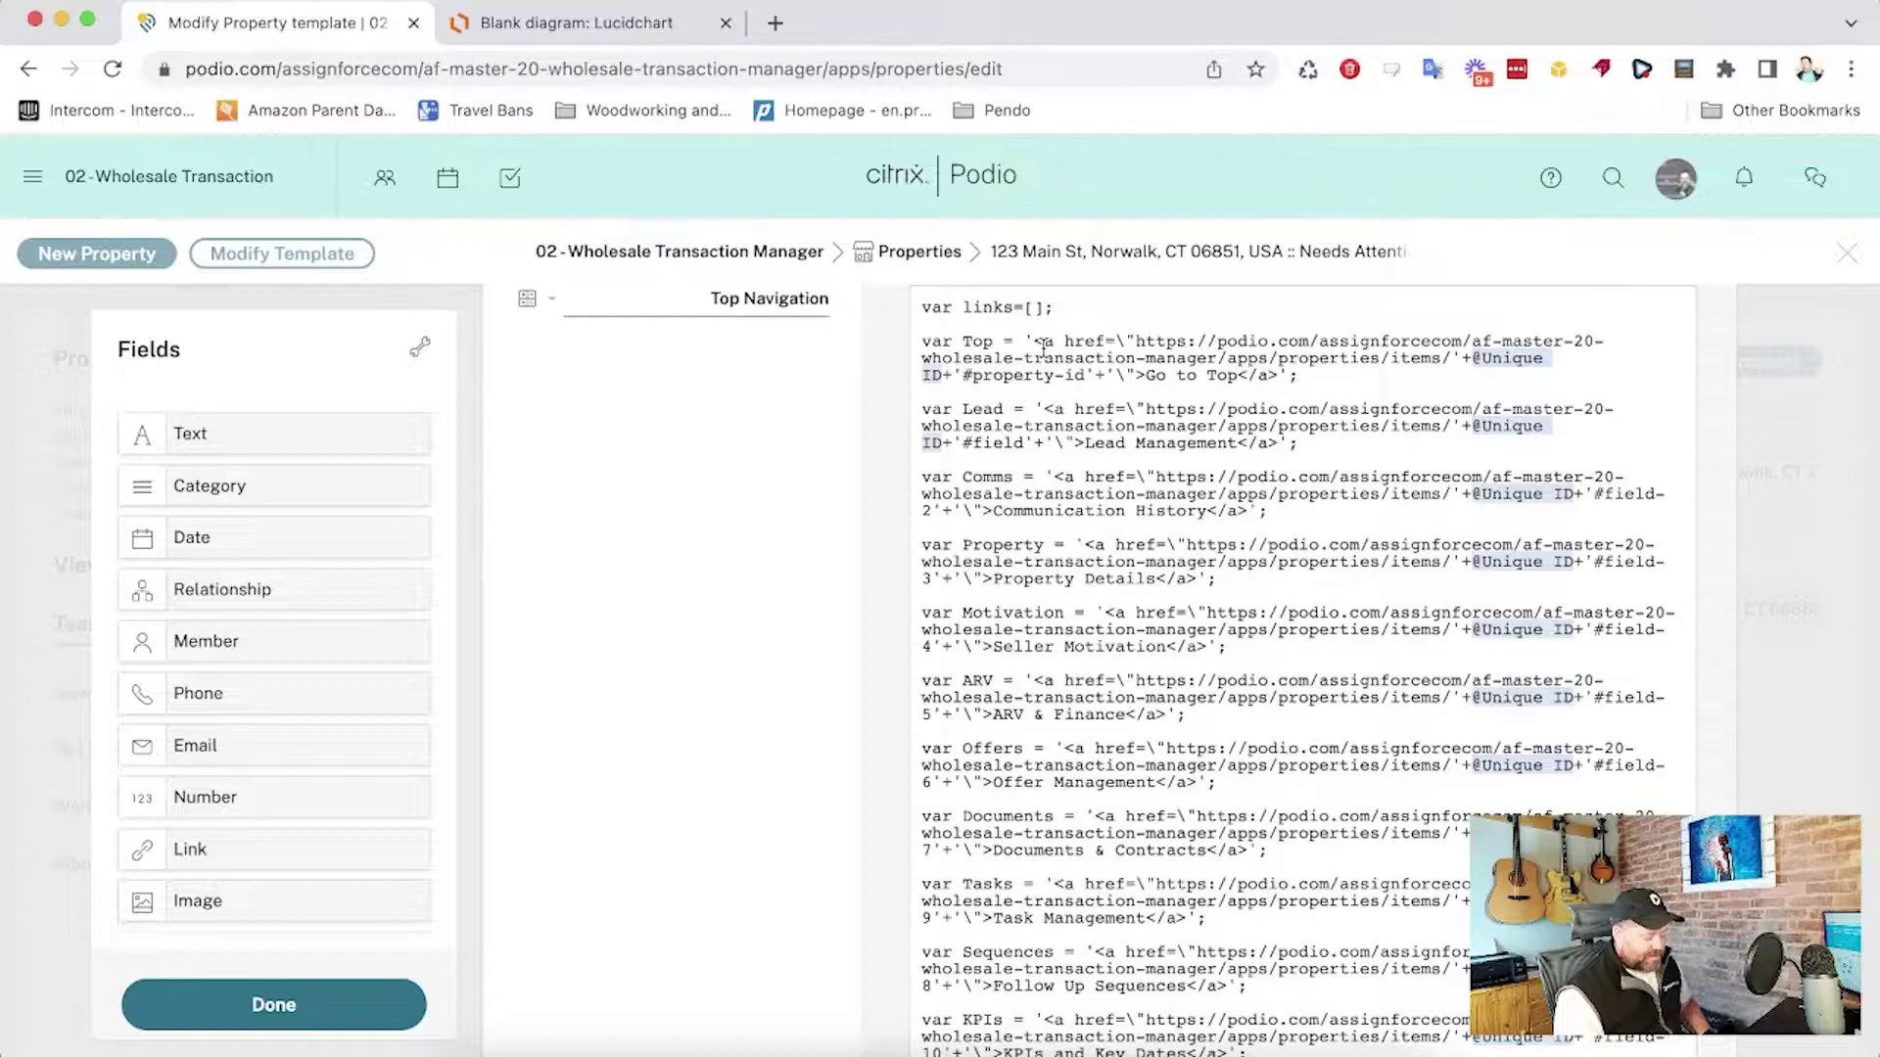
Examine the Top Navigation script, starting with the "var links=[];" declaration and continuing through the link variables
left_click_drag(1077, 306, 917, 306)
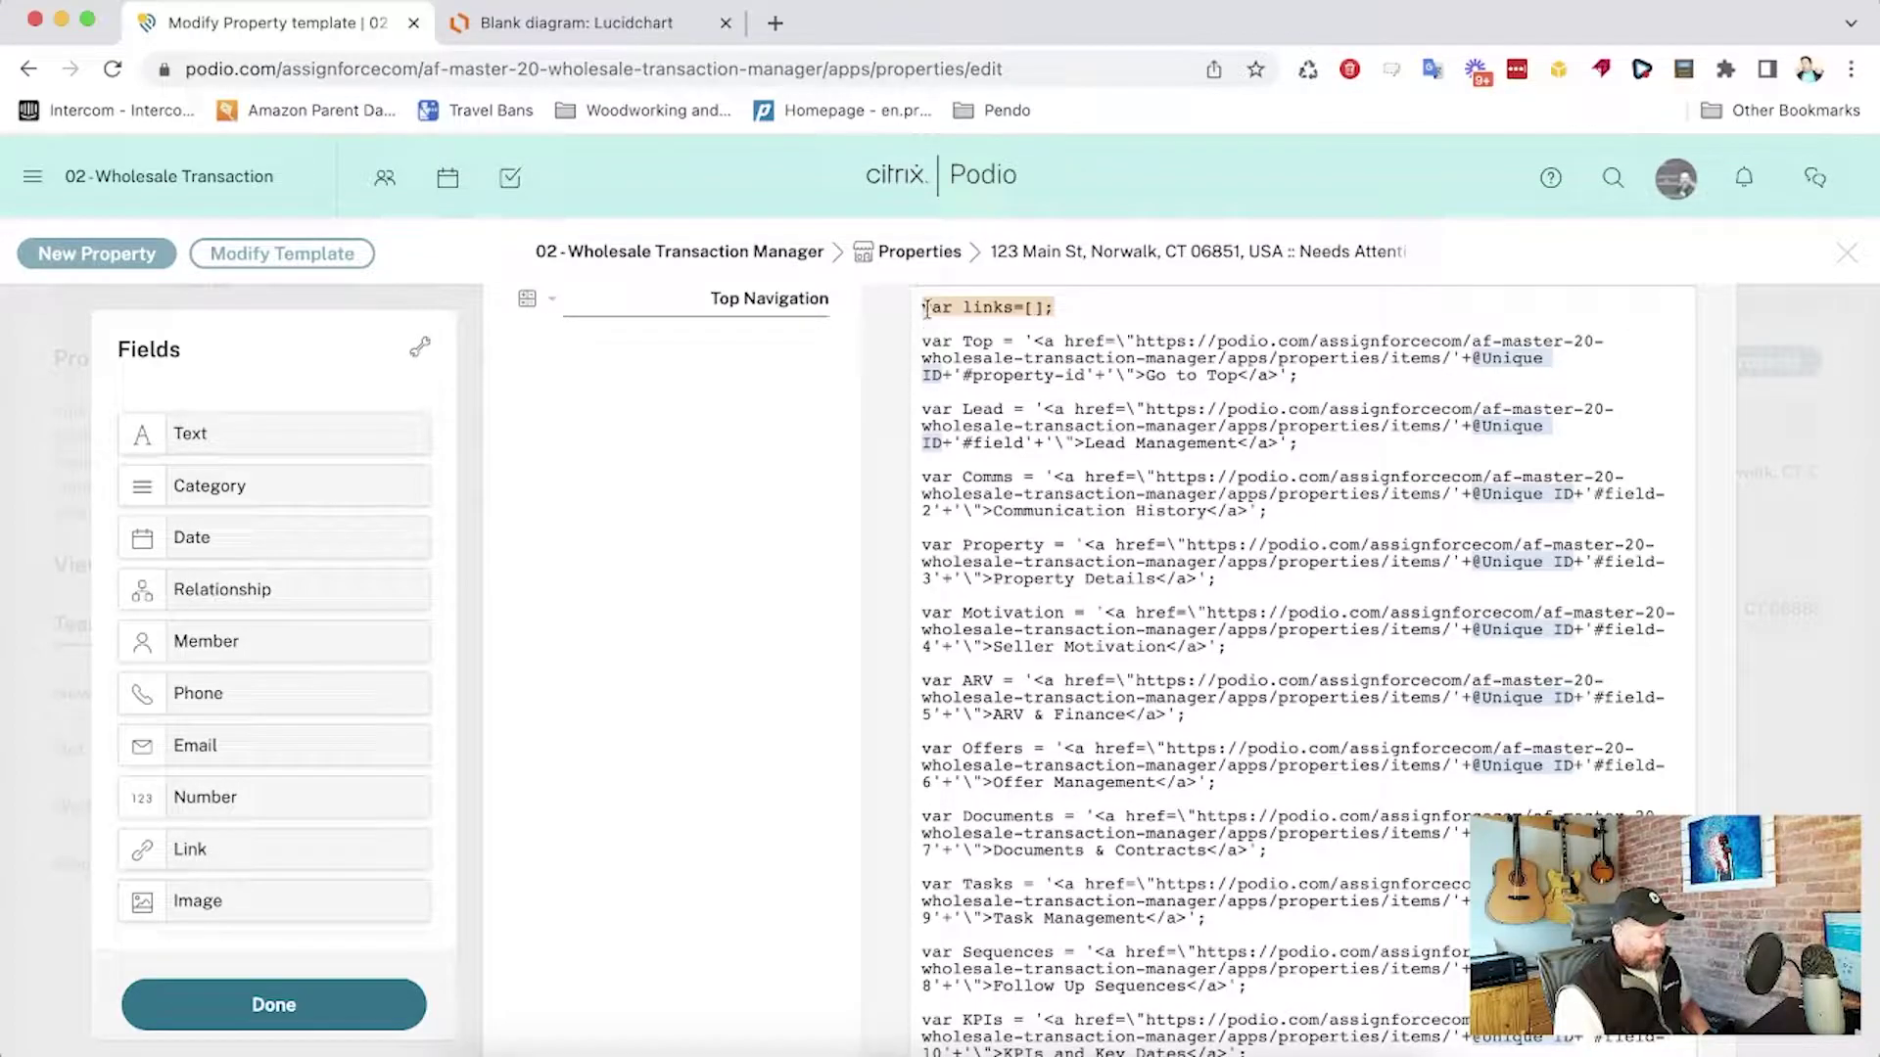
left_click(967, 341)
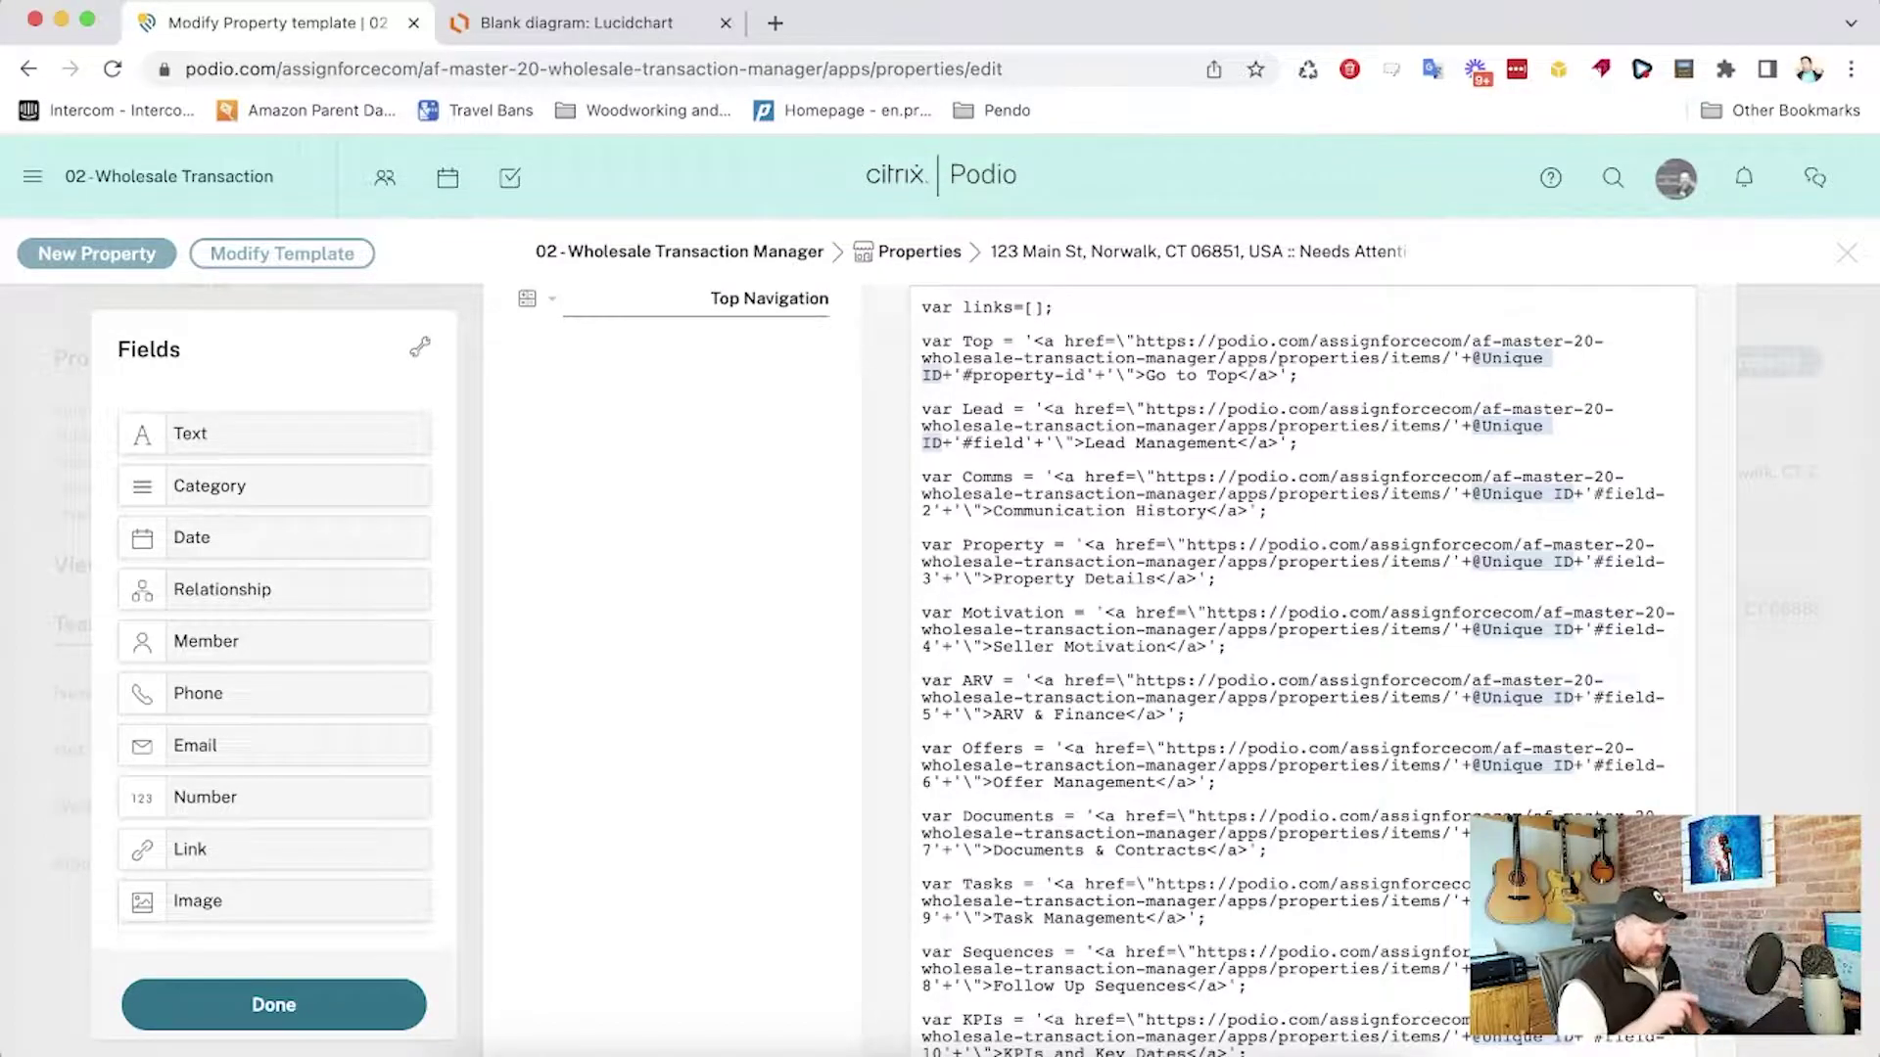
scroll(1083, 340, "down", 1)
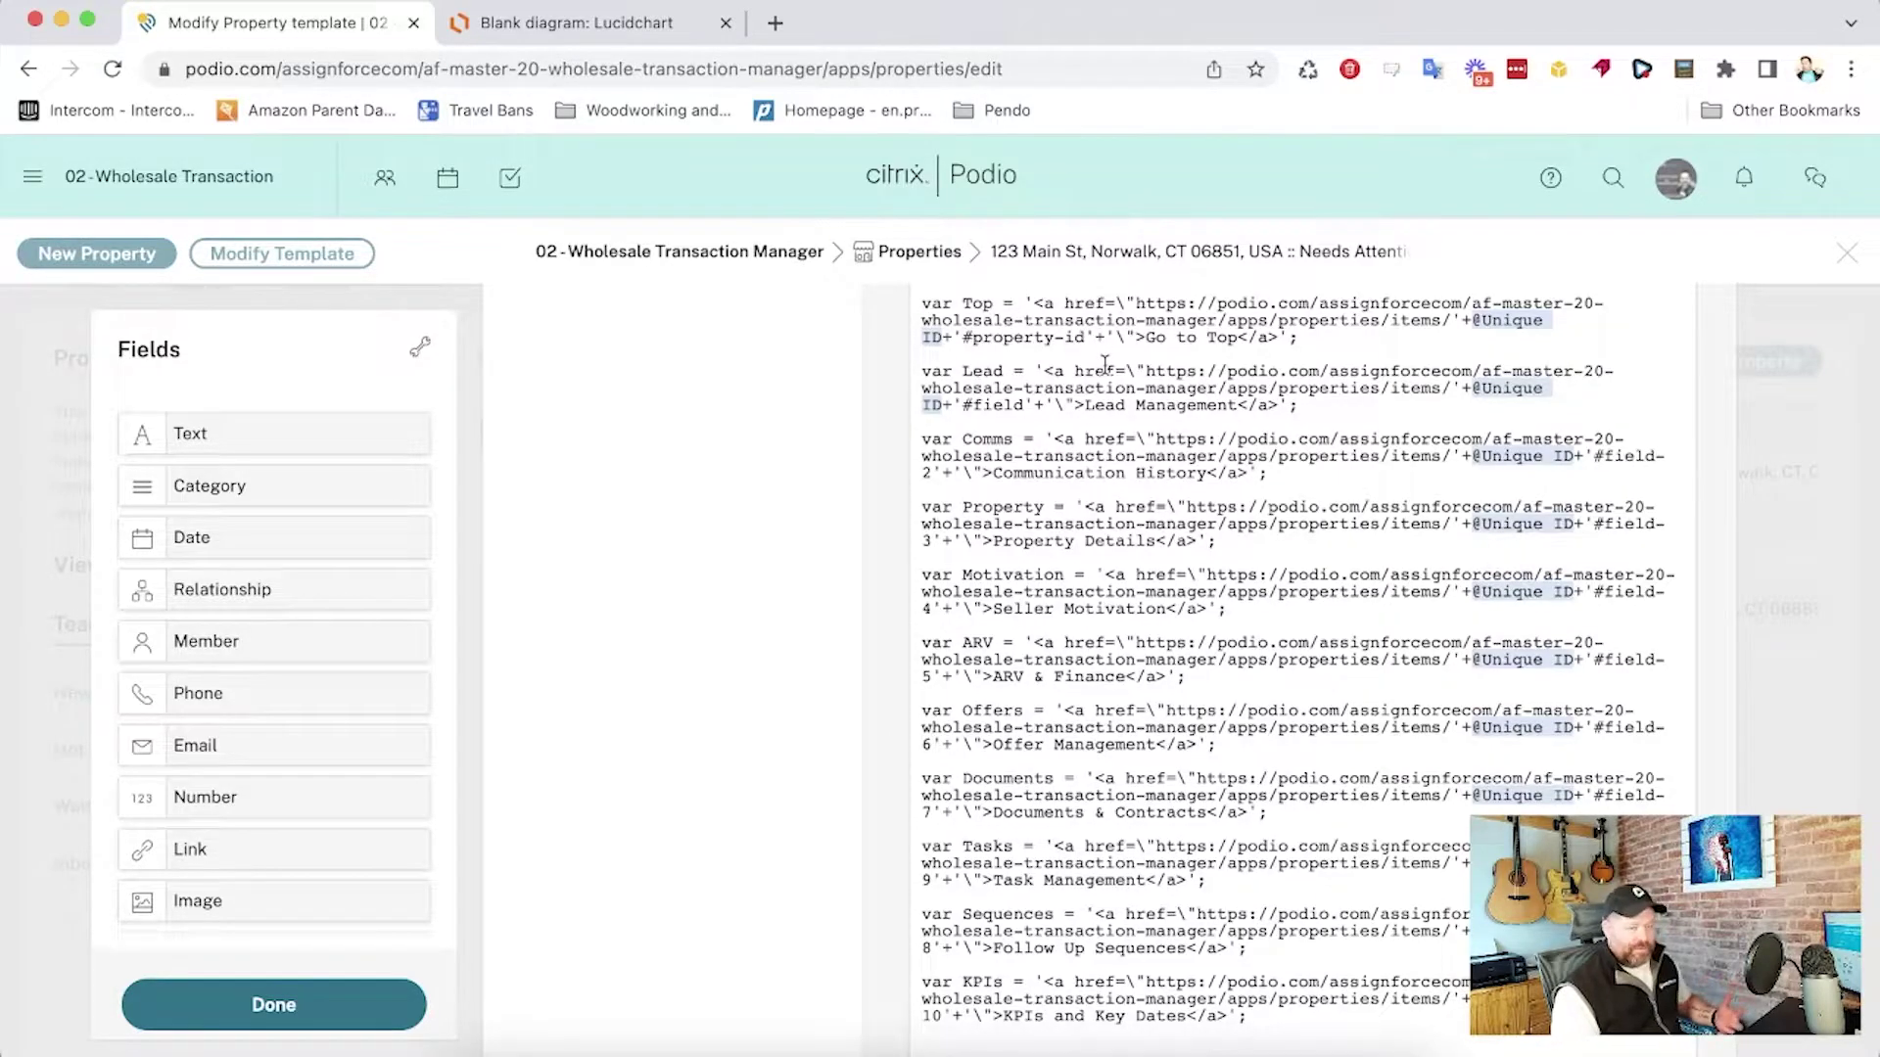
scroll(1104, 365, "up", 1)
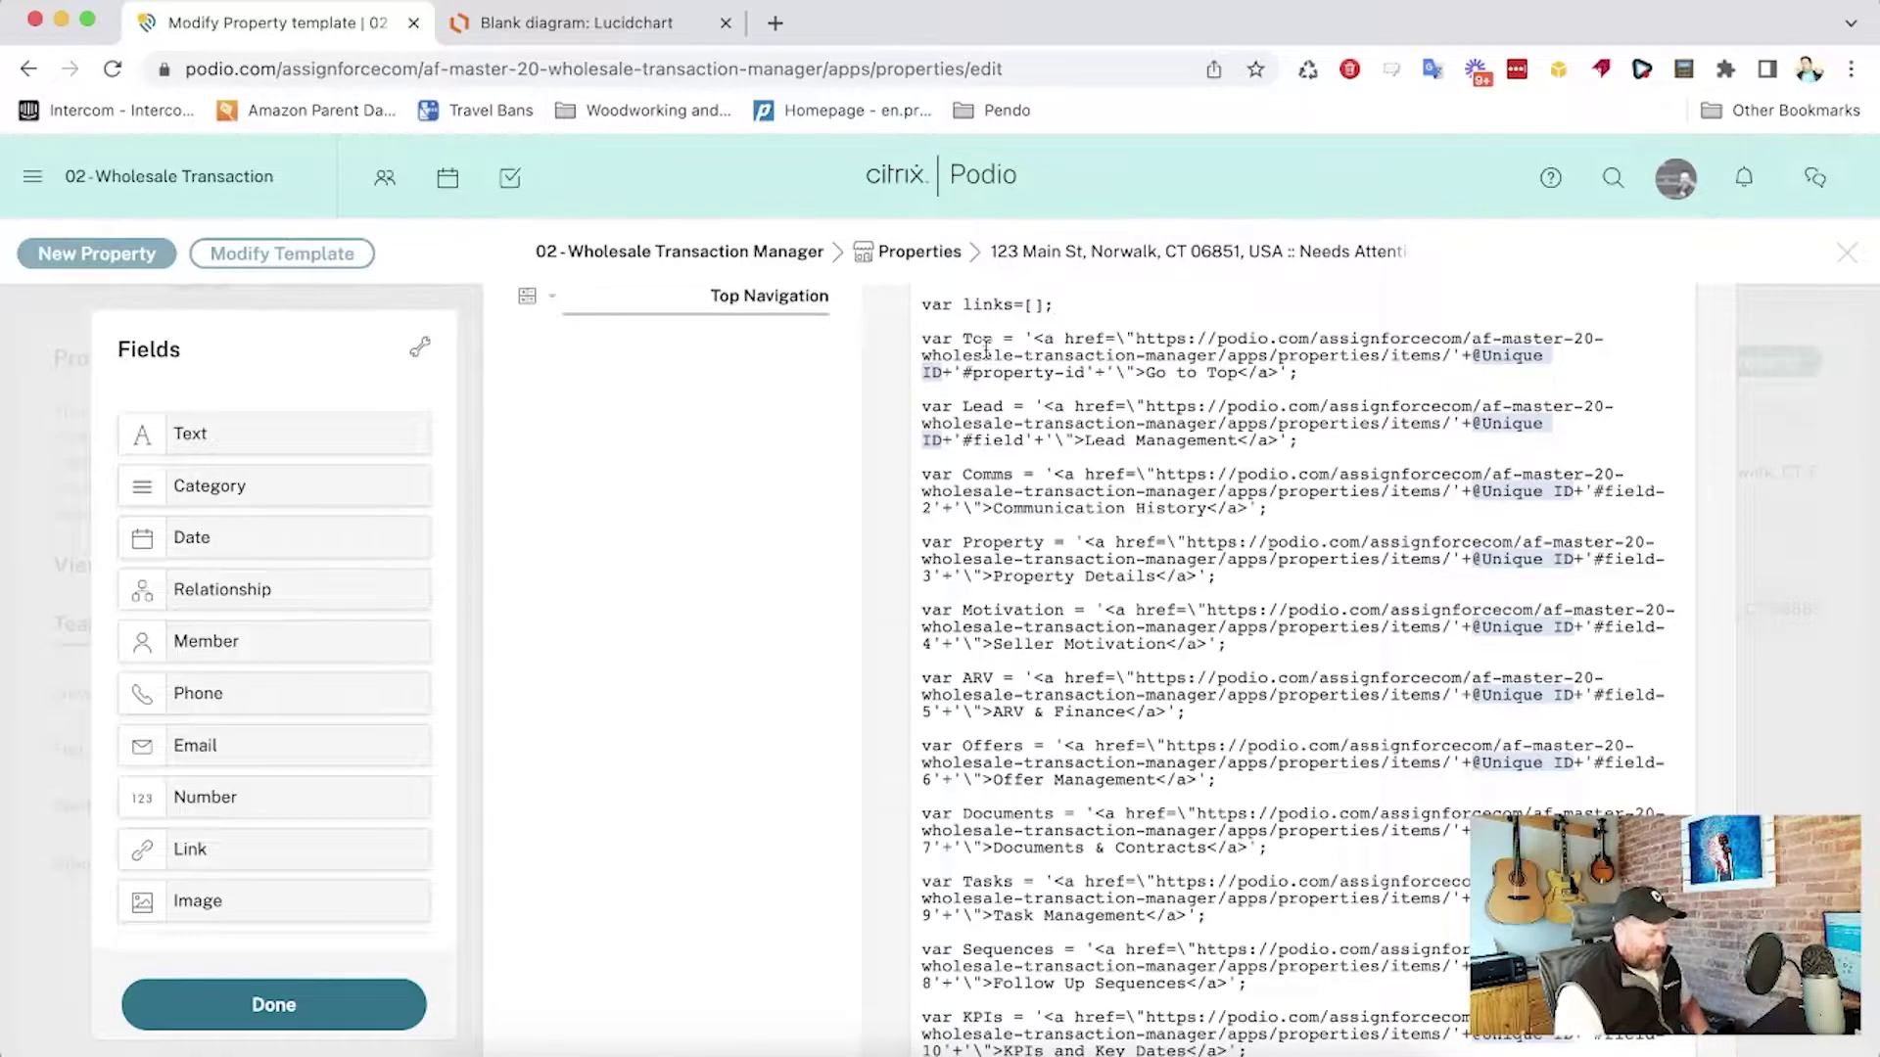
scroll(969, 349, "down", 5)
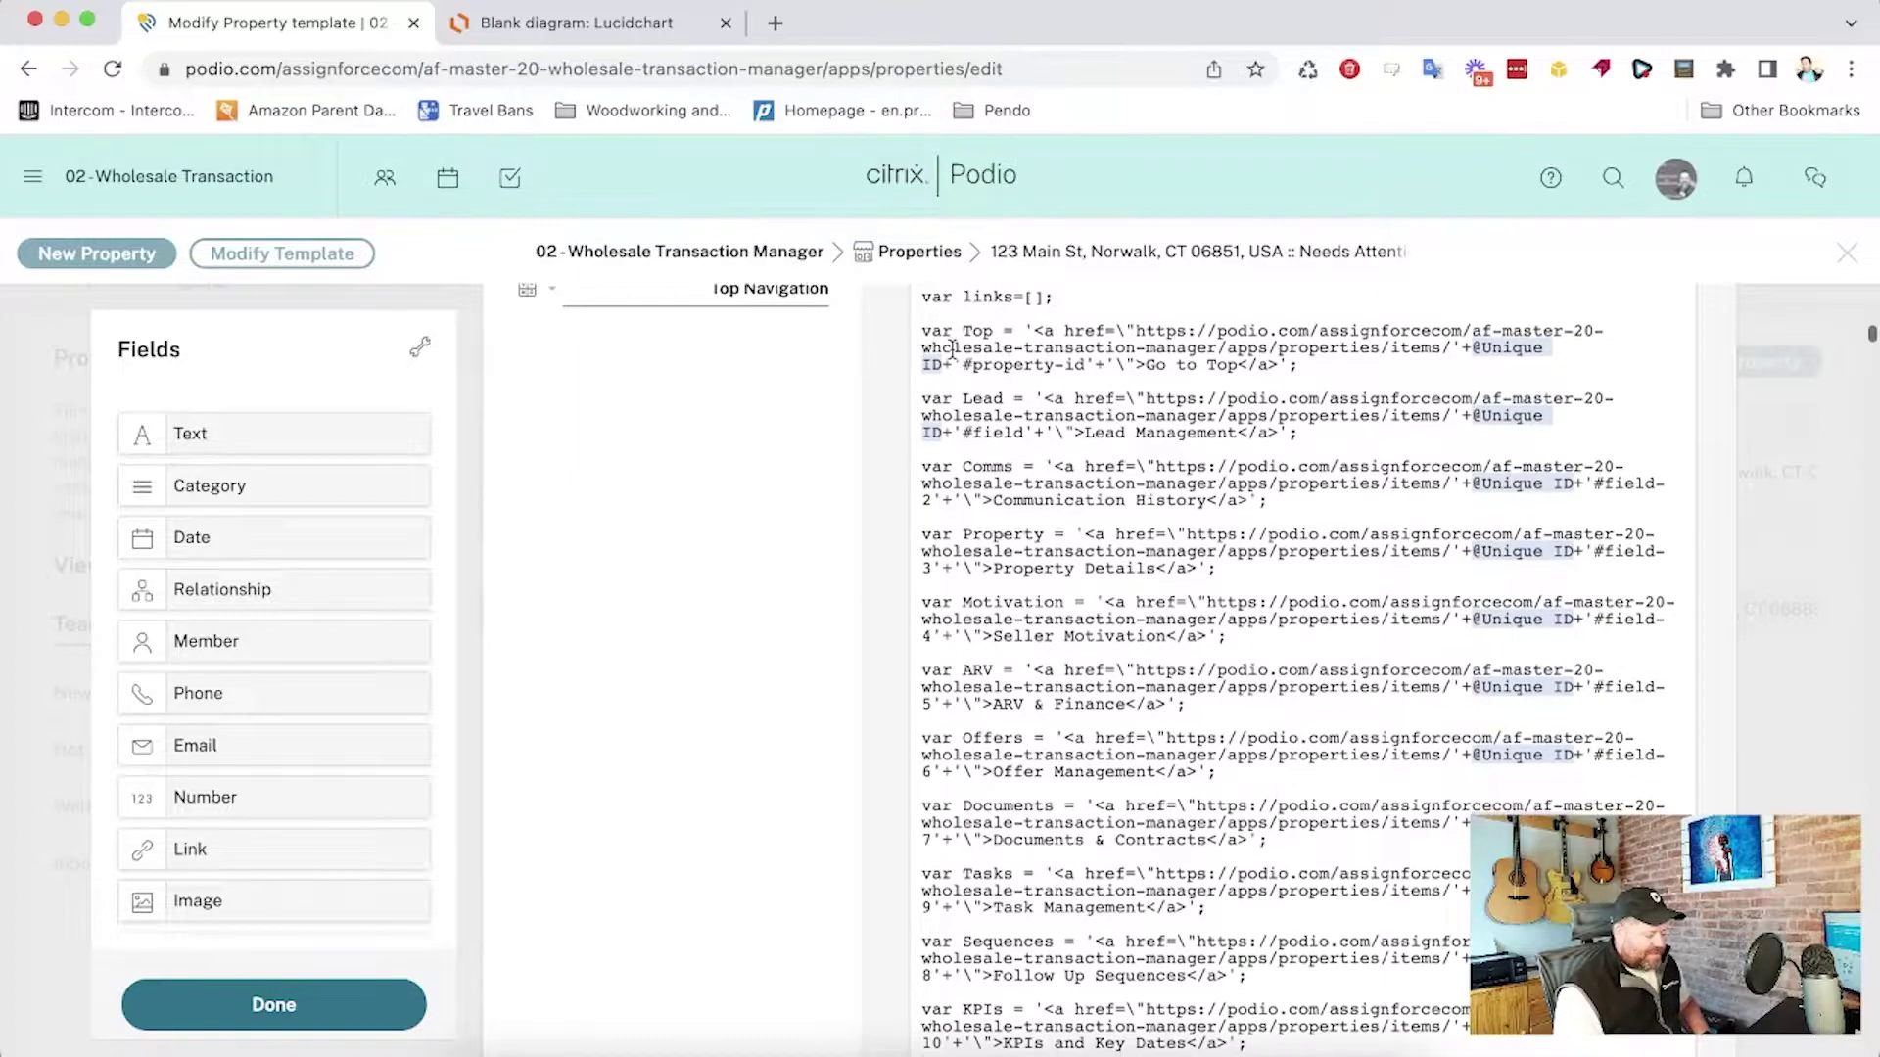
scroll(951, 349, "up", 6)
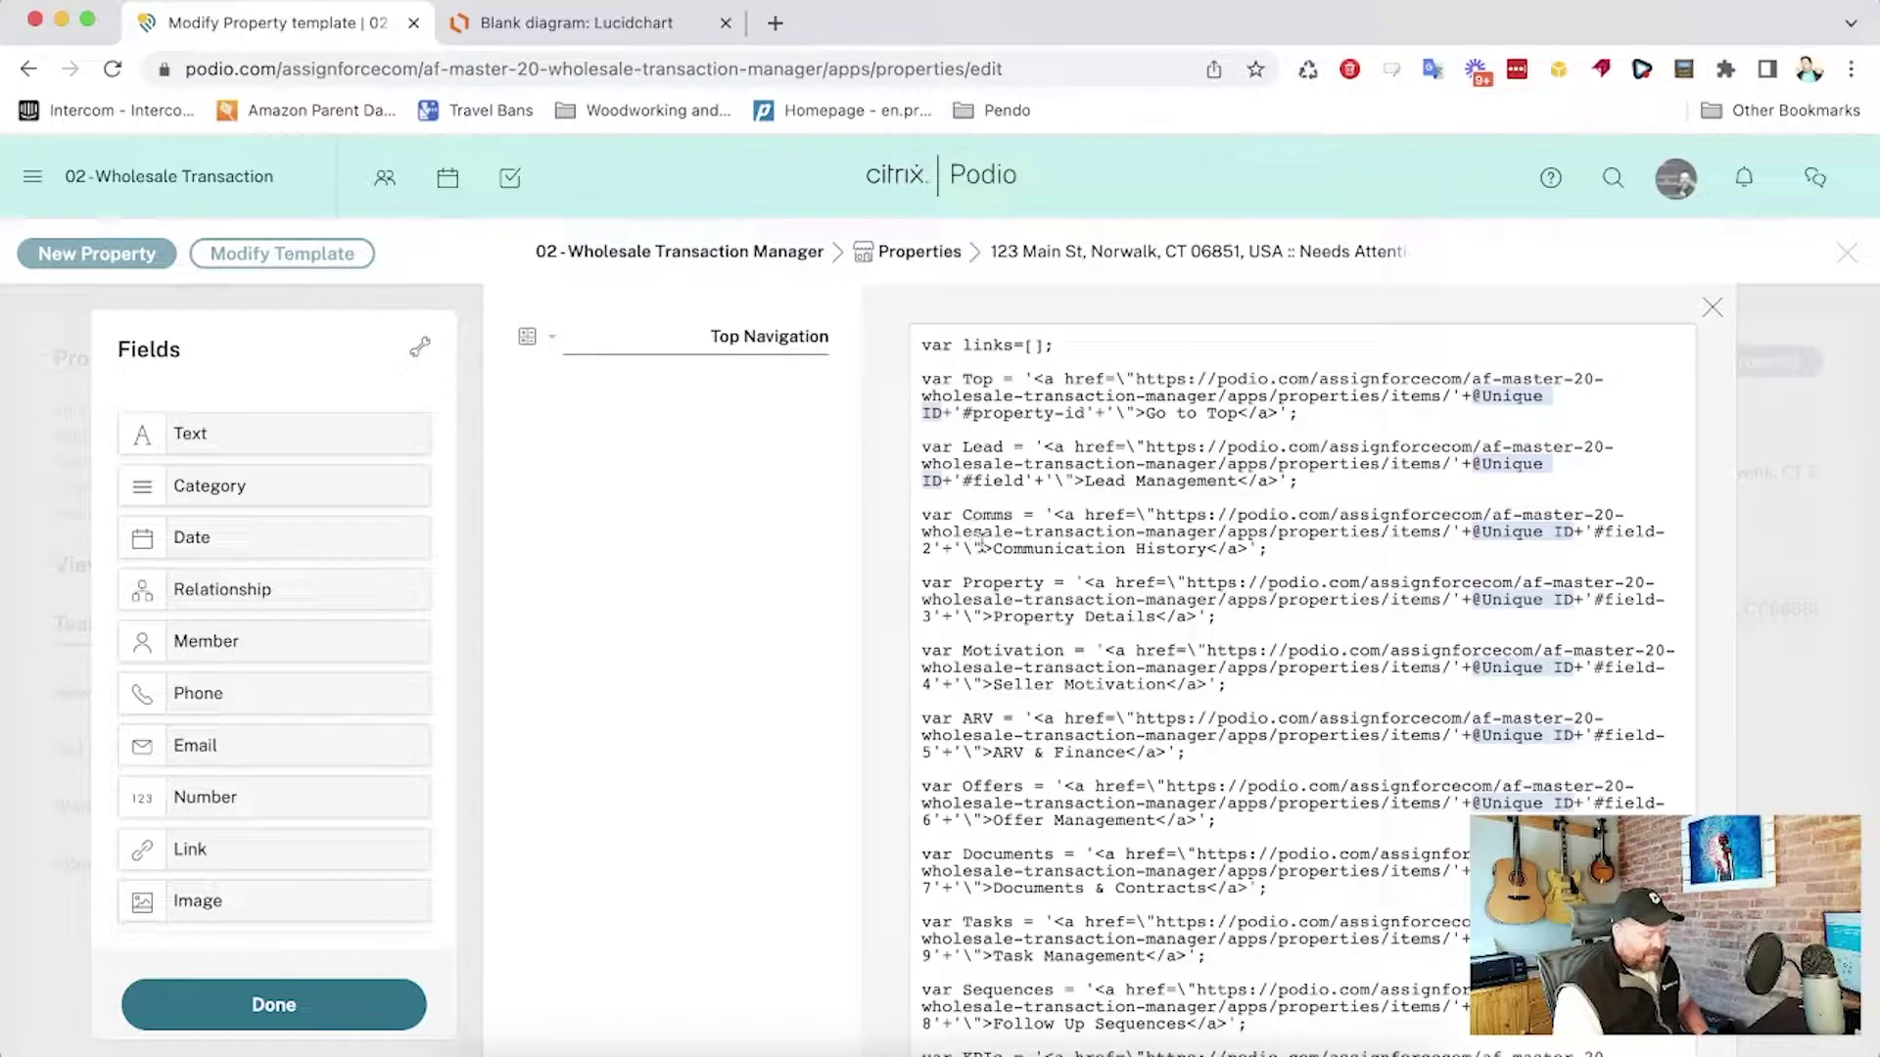
scroll(979, 509, "down", 1)
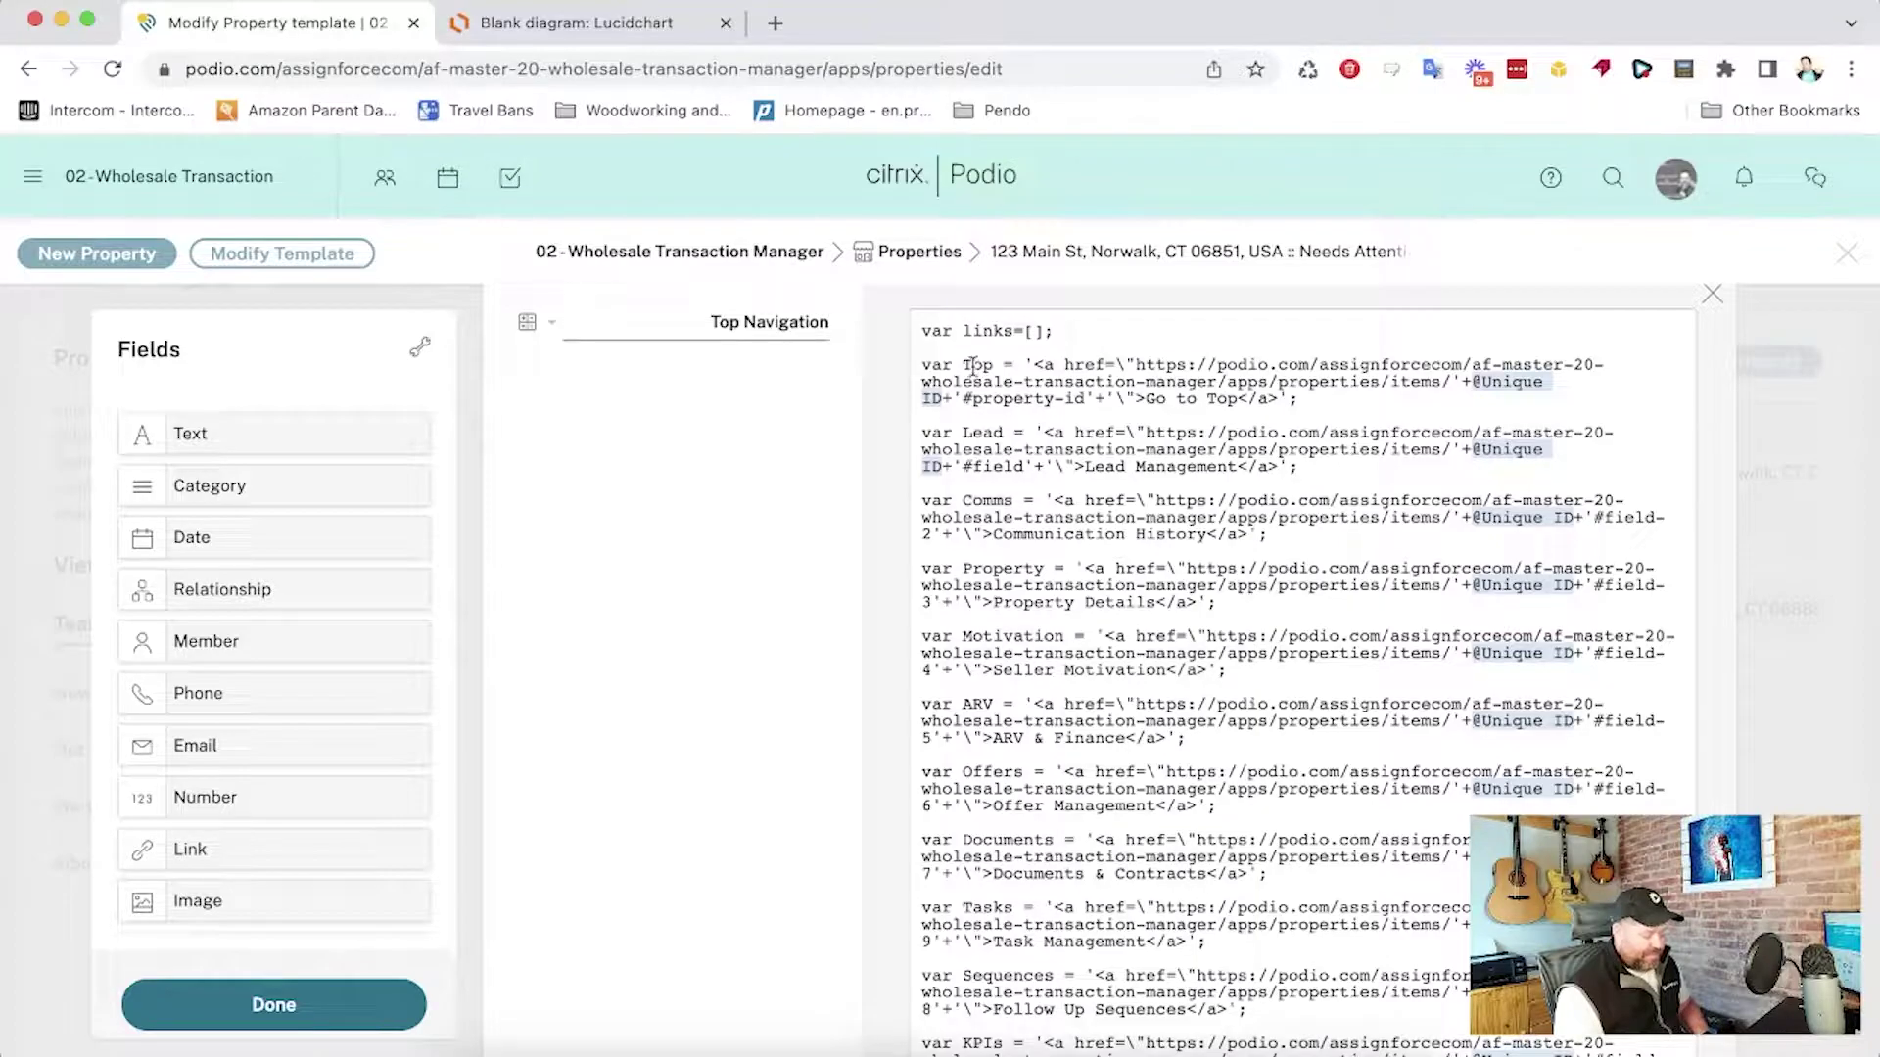
scroll(1019, 370, "down", 1)
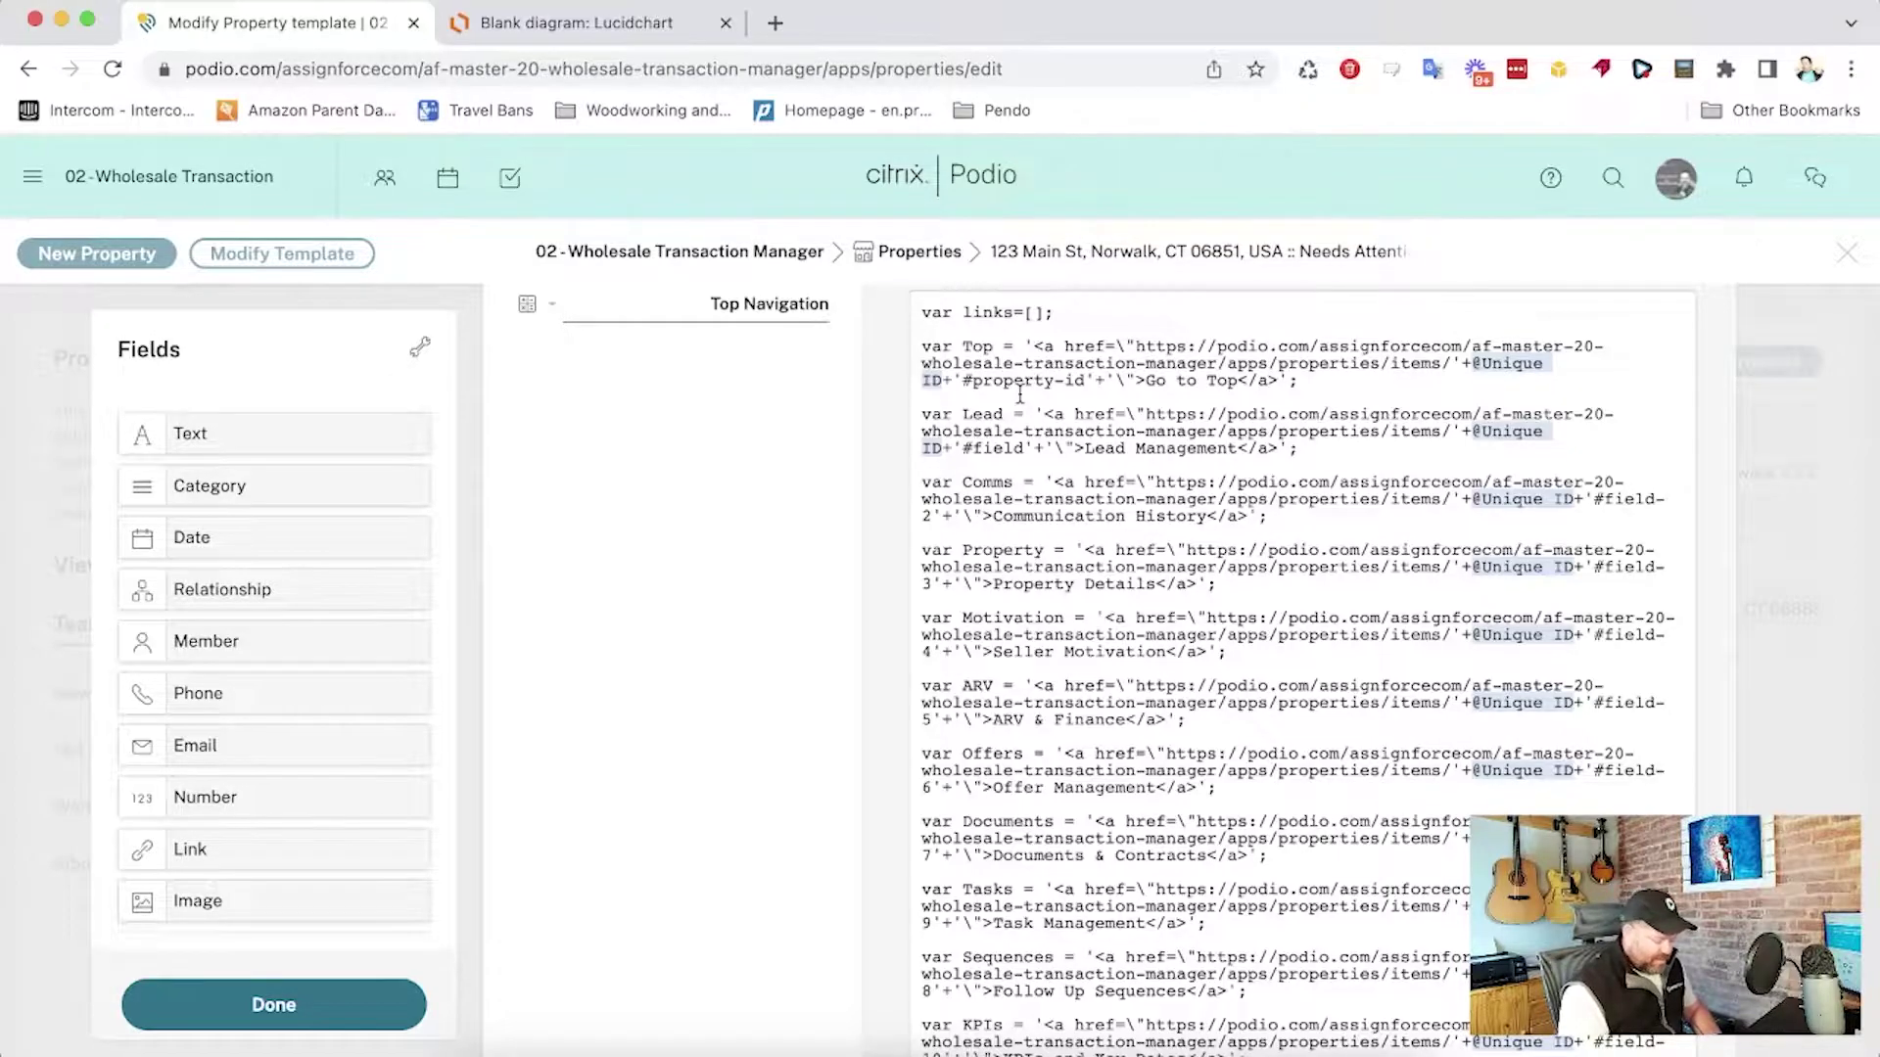
Enlarge the page to 150% and examine how the Top and Lead variables build their links in the Top Navigation script
key("super+equal")
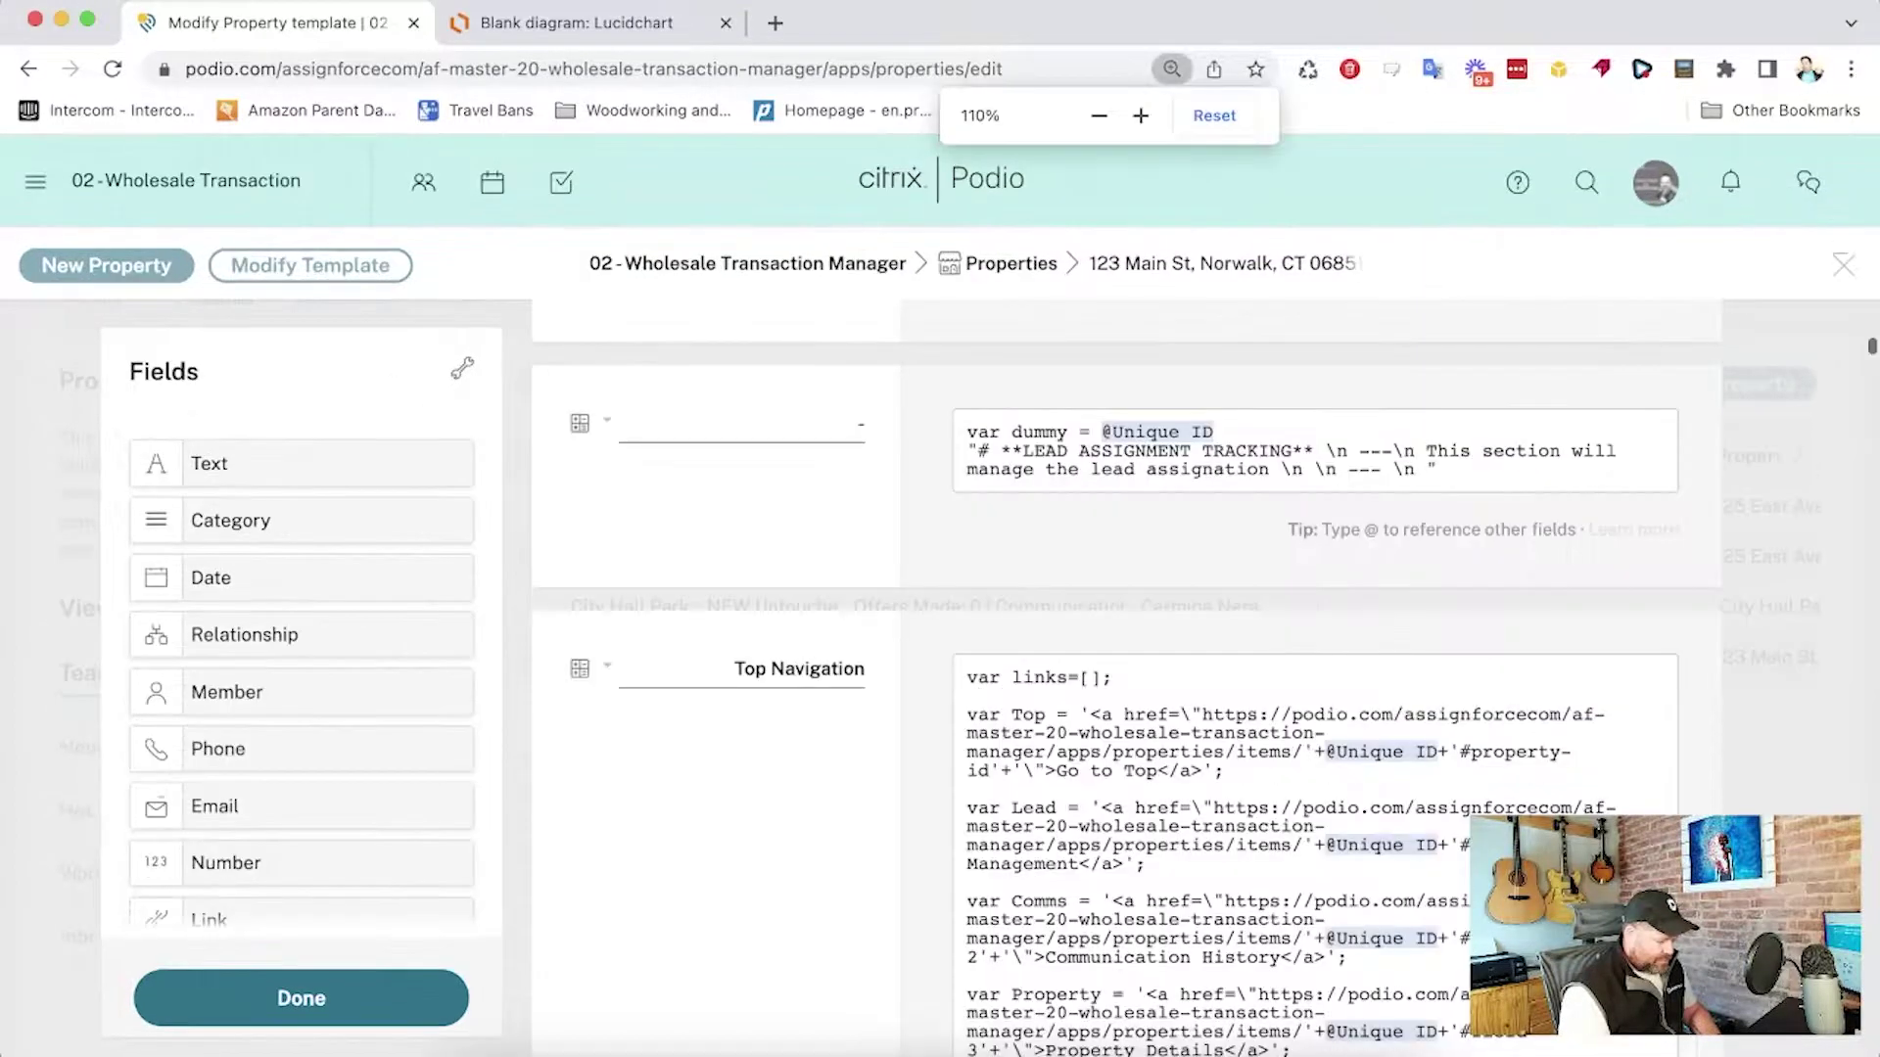
key("super+equal")
key("super+equal")
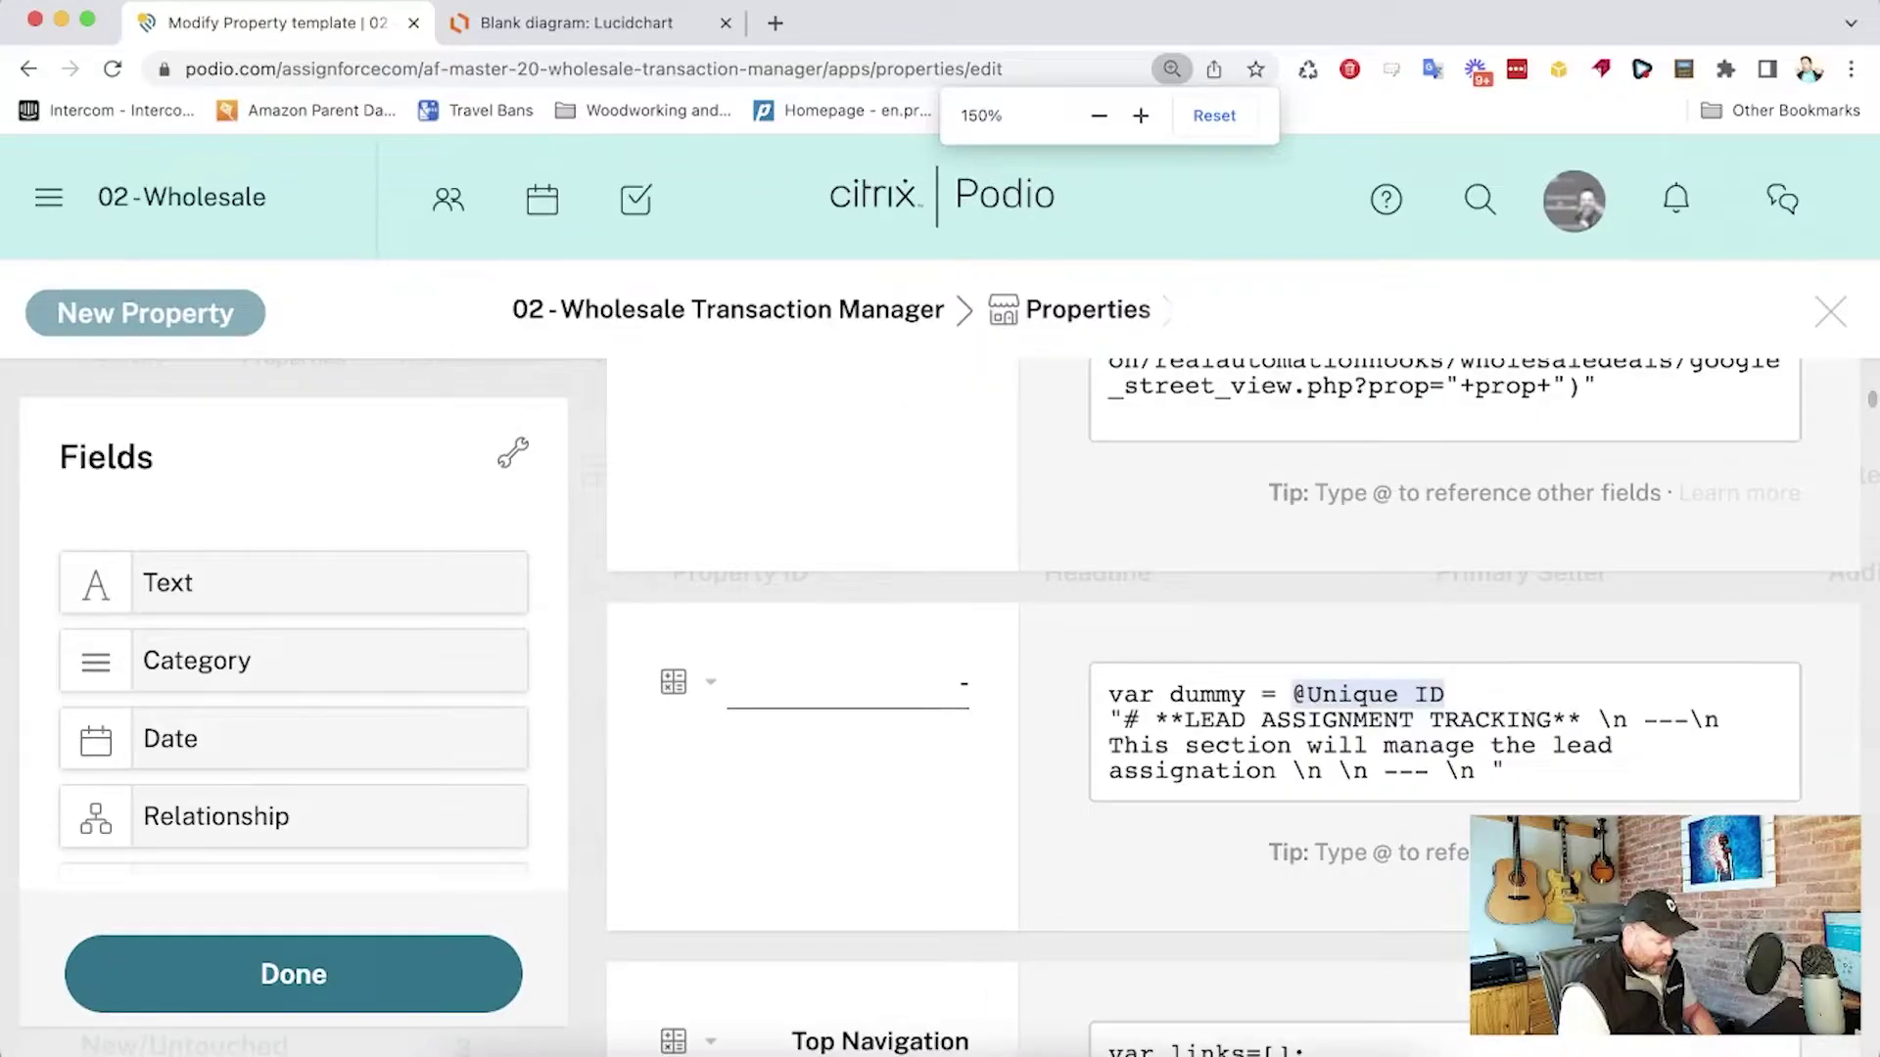
scroll(1187, 634, "down", 5)
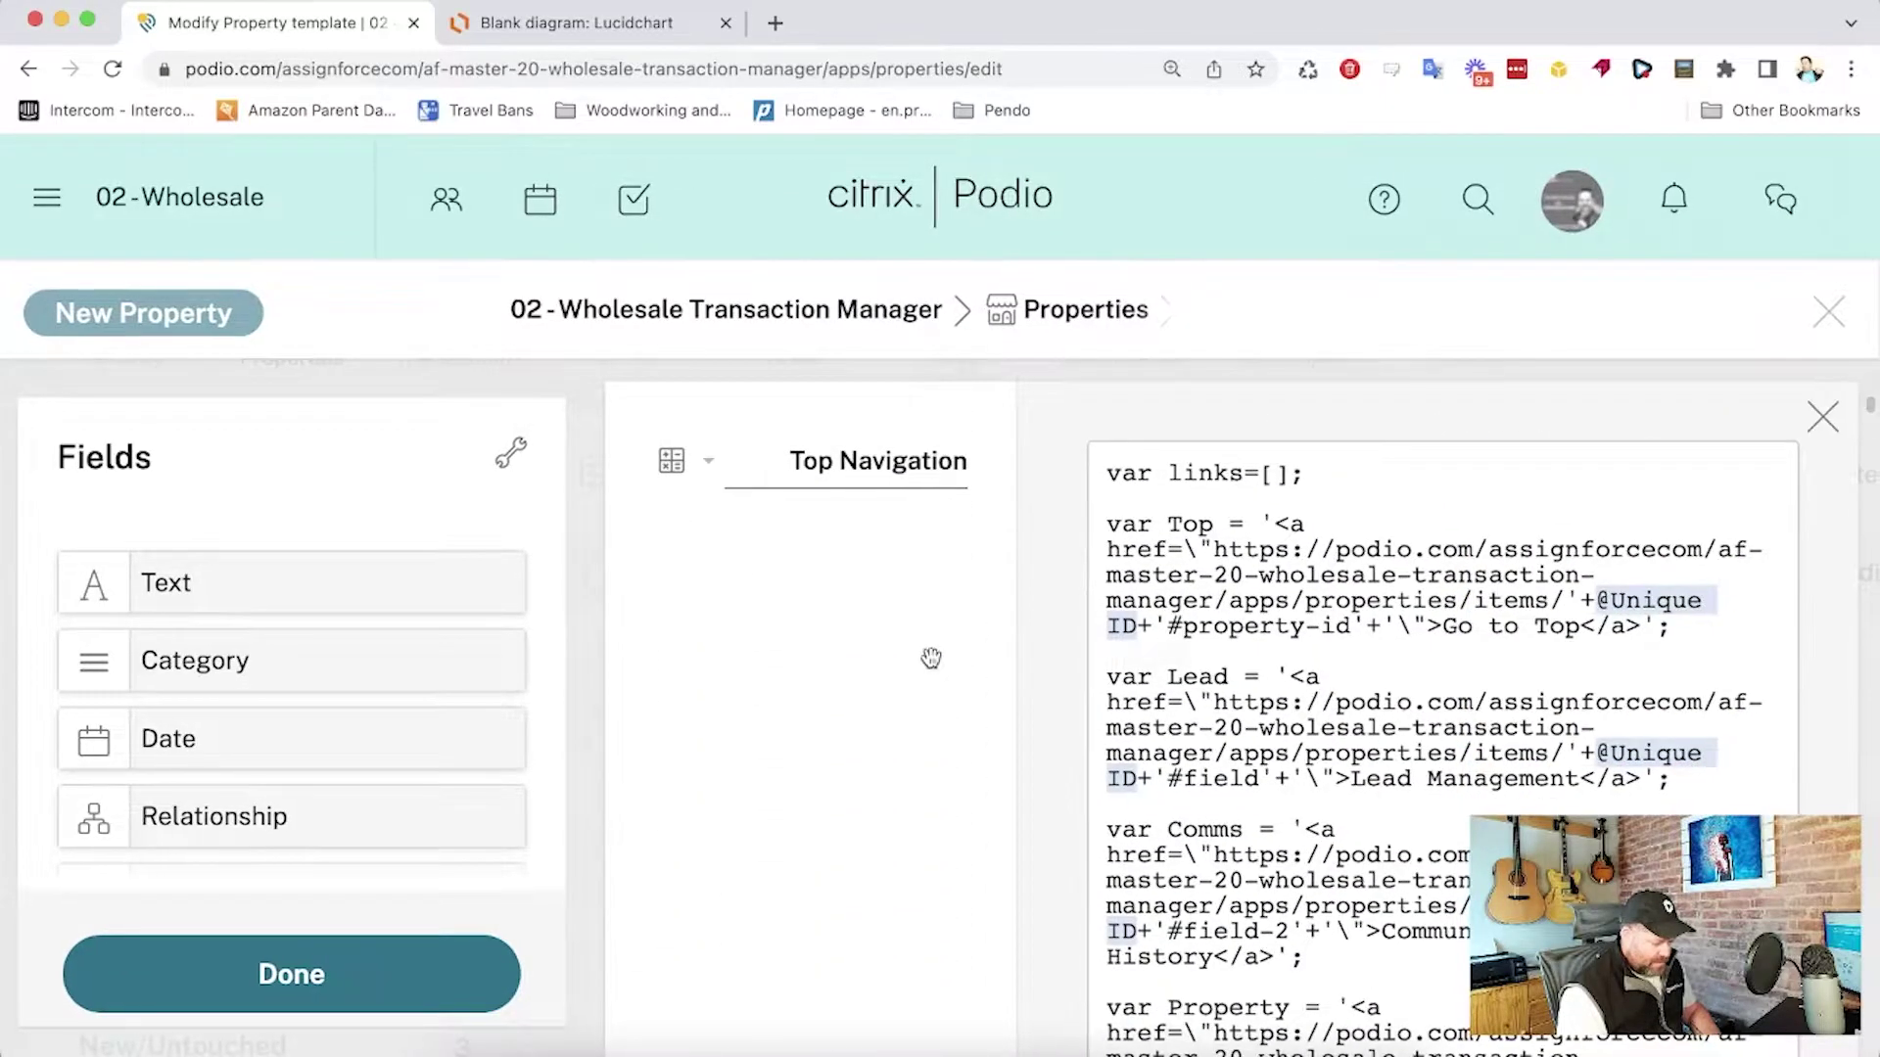
scroll(1224, 577, "down", 1)
left_click(1215, 481)
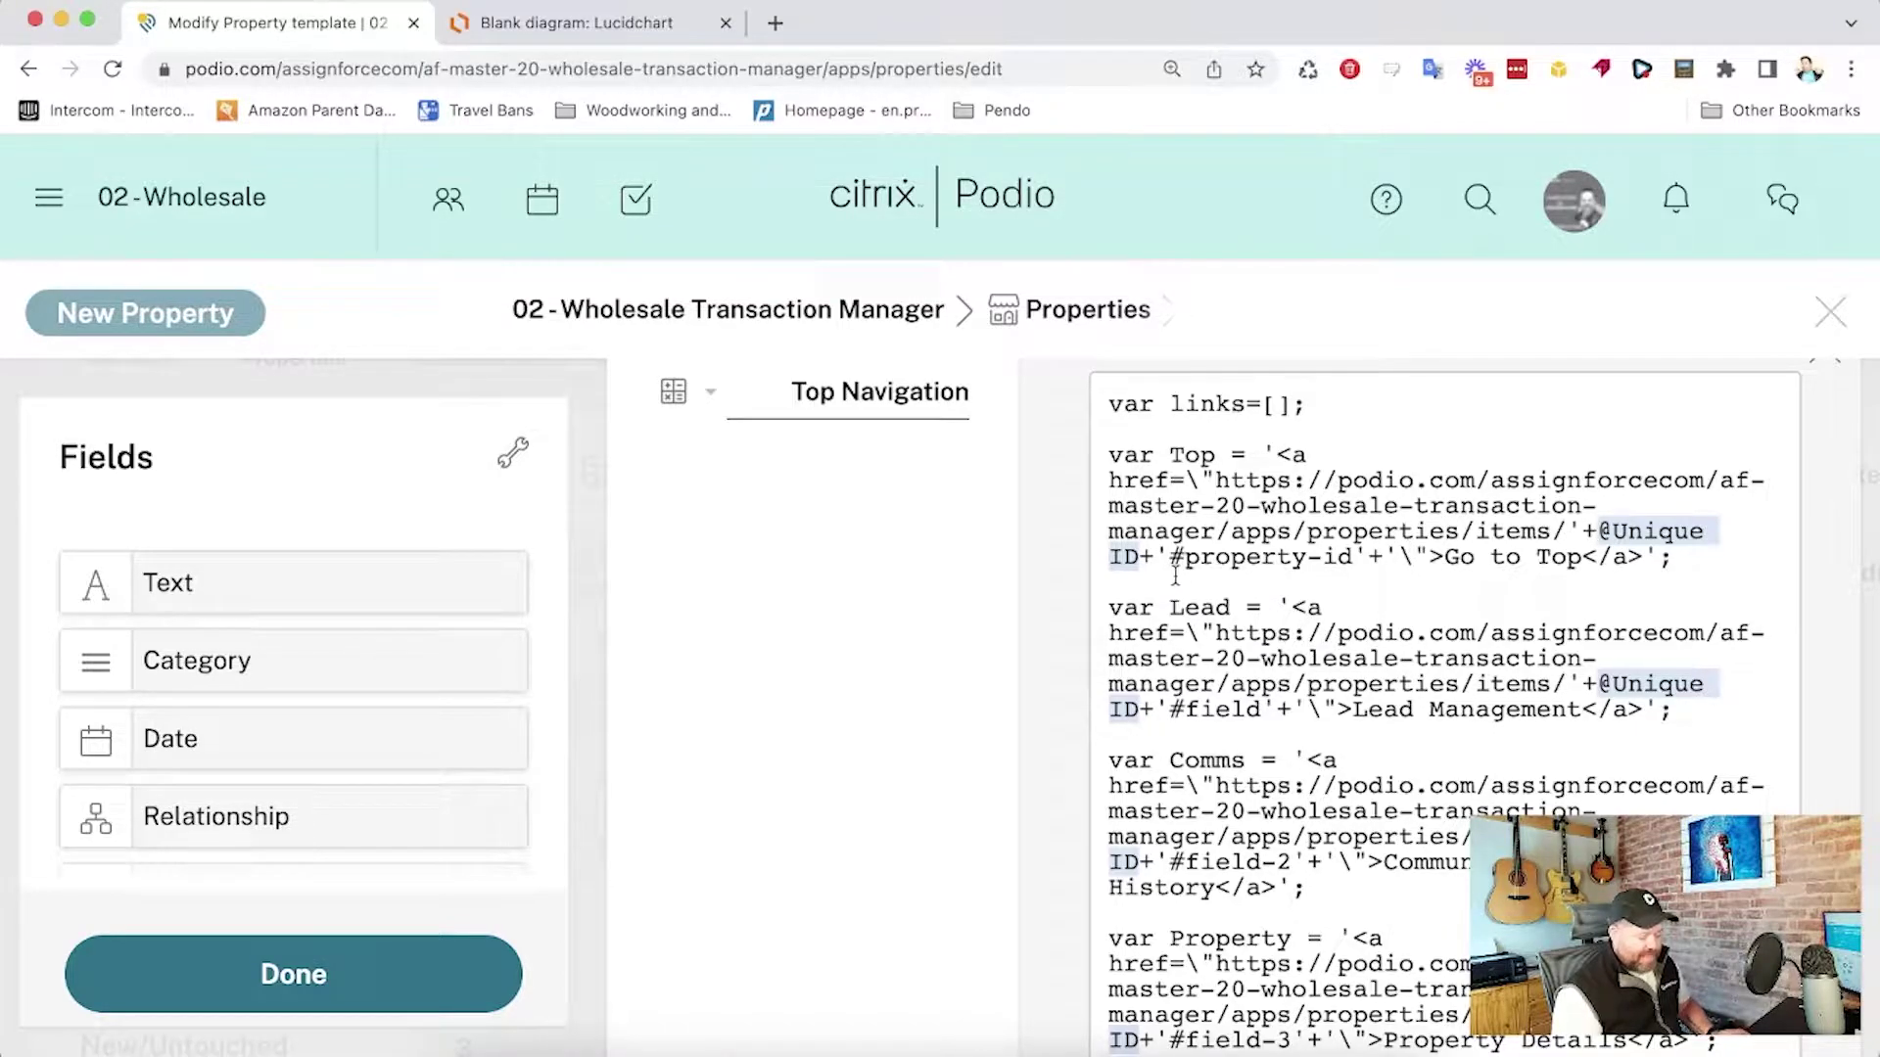
scroll(1150, 563, "down", 1)
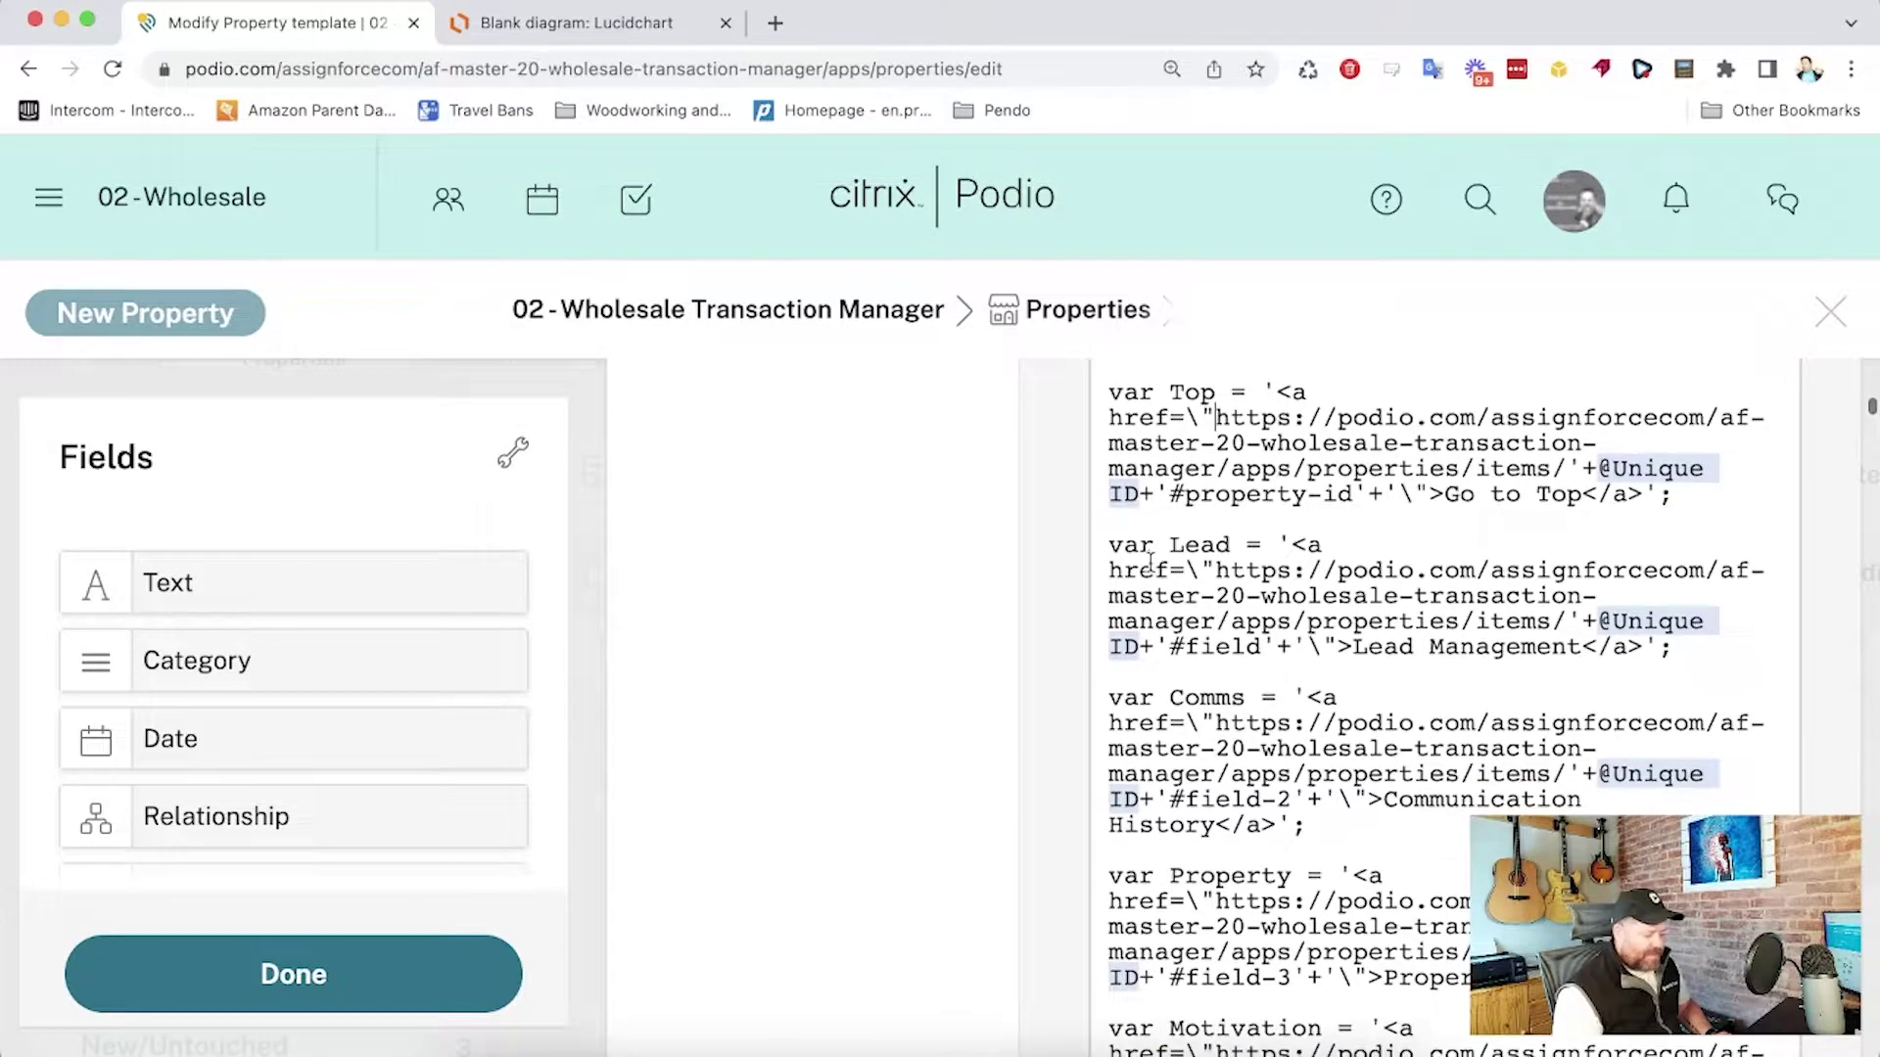
scroll(1155, 529, "up", 1)
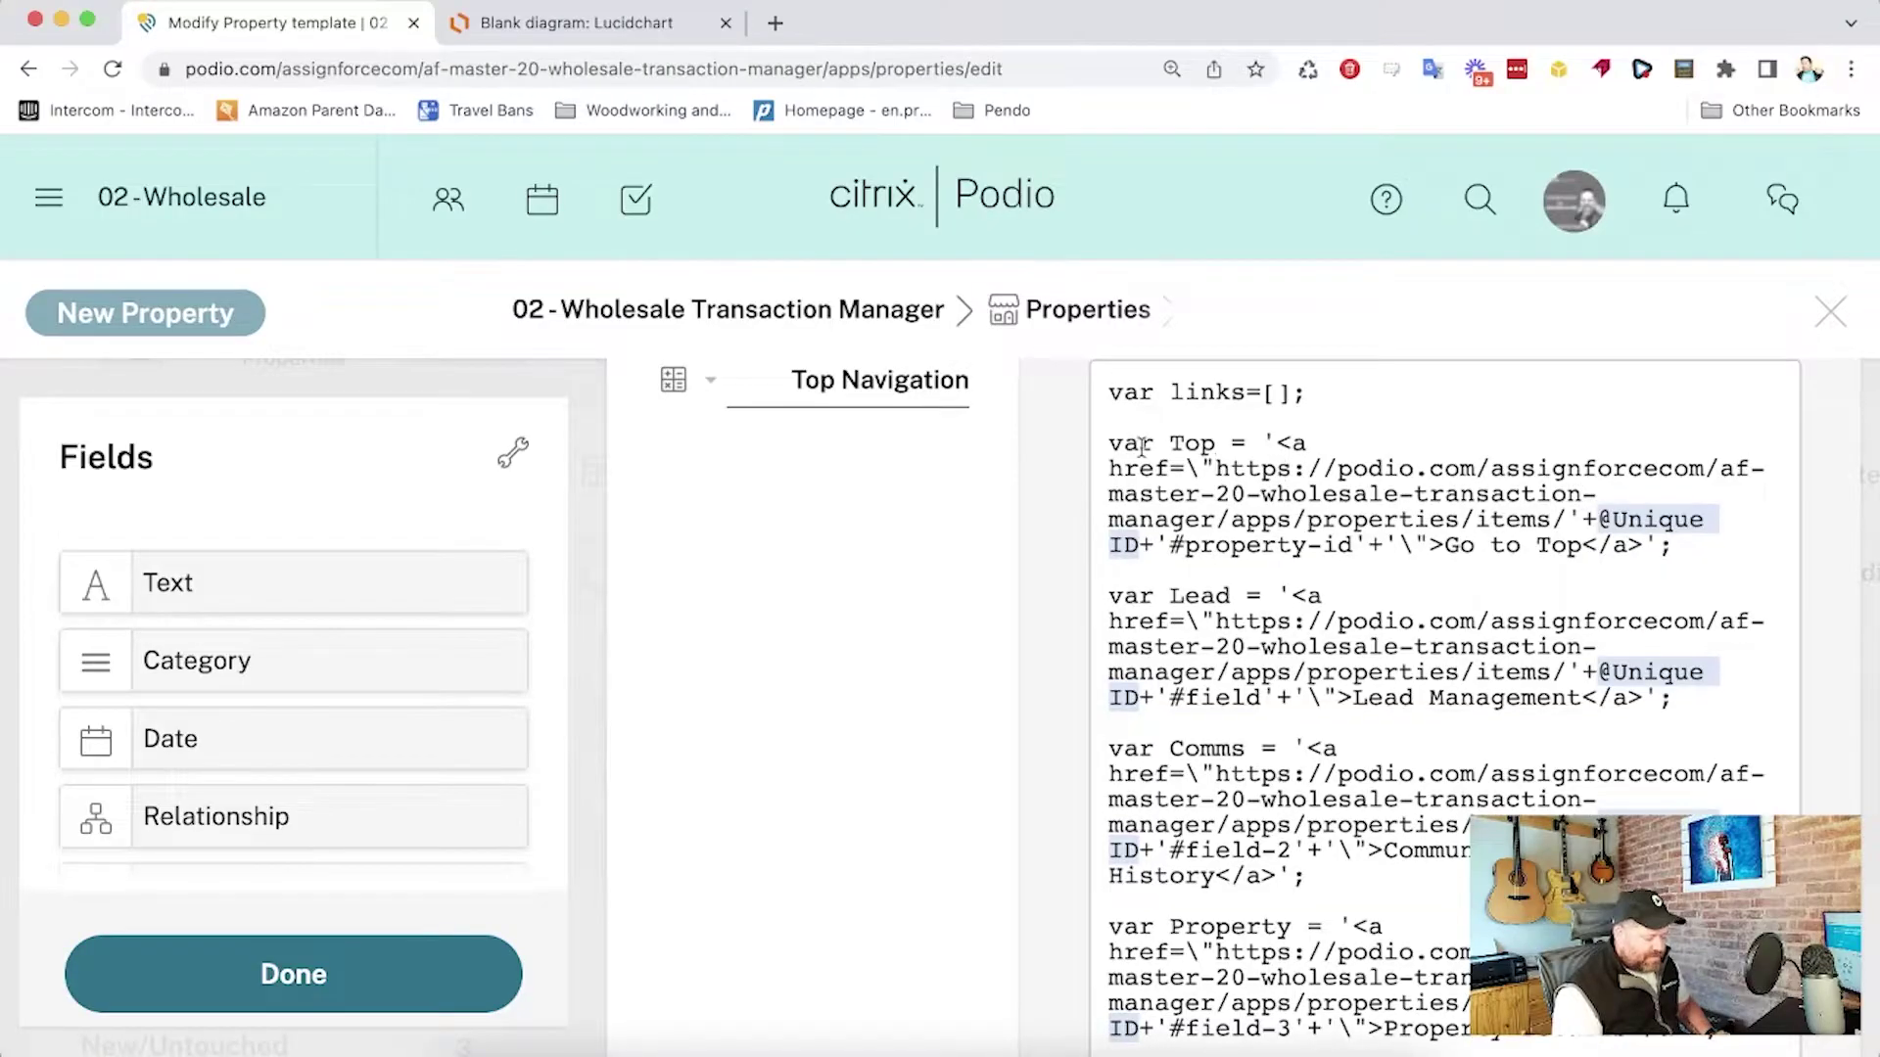
Examine the link variables in the Top Navigation script, focusing on the "#property-id" anchor in the Top variable
scroll(1144, 441, "up", 1)
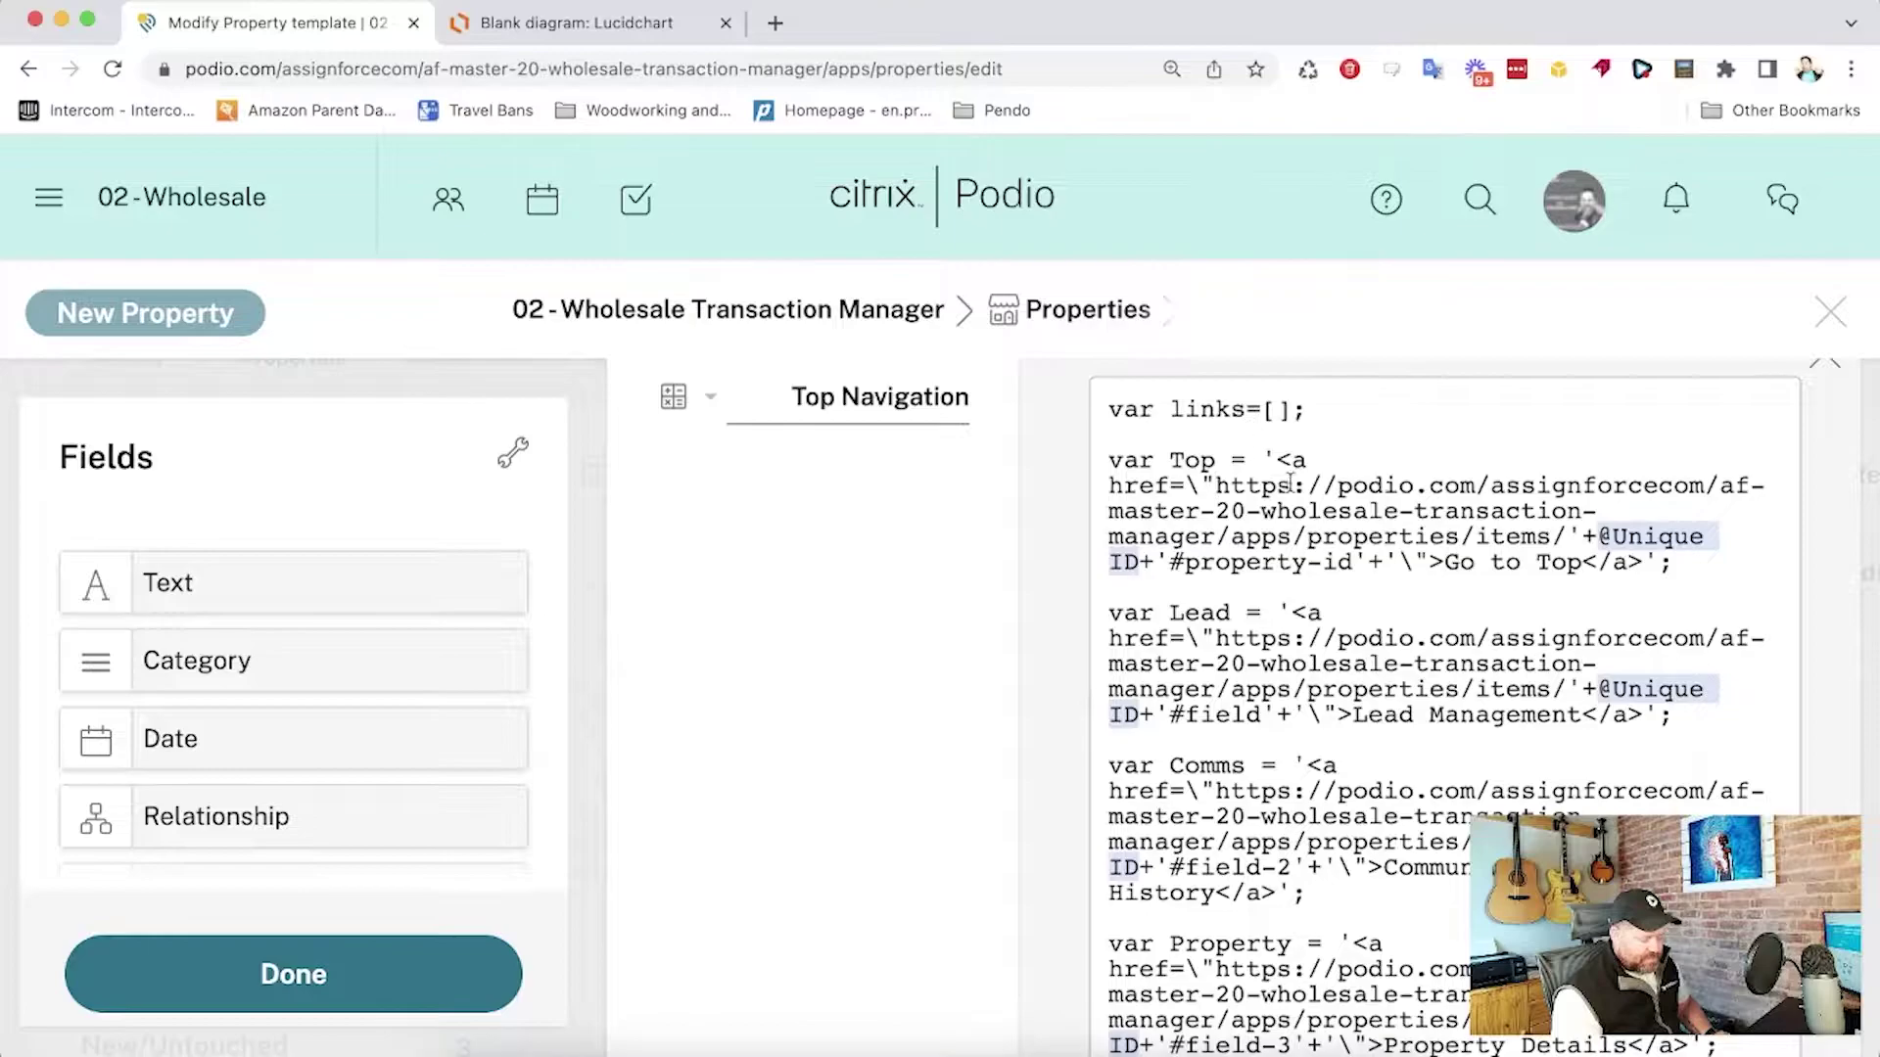
scroll(1155, 509, "down", 3)
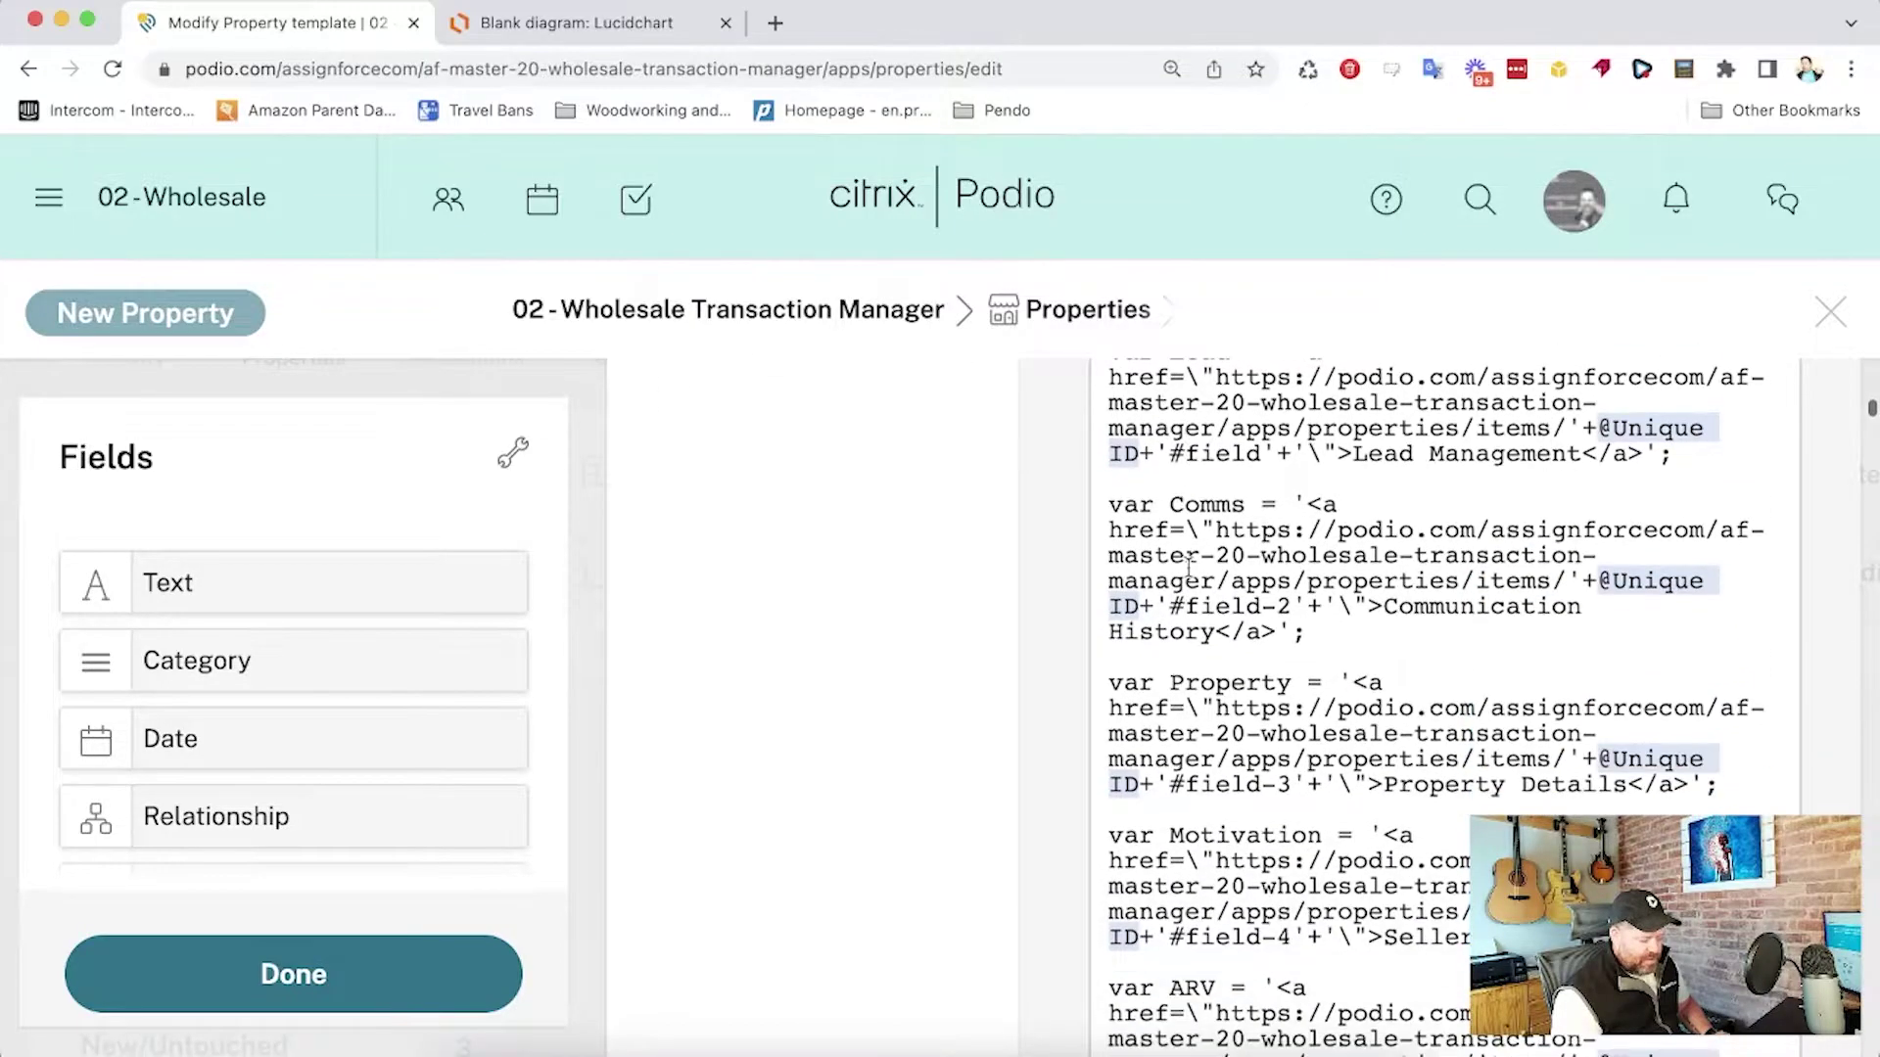
scroll(1189, 566, "down", 10)
scroll(1193, 569, "up", 10)
scroll(1196, 578, "up", 4)
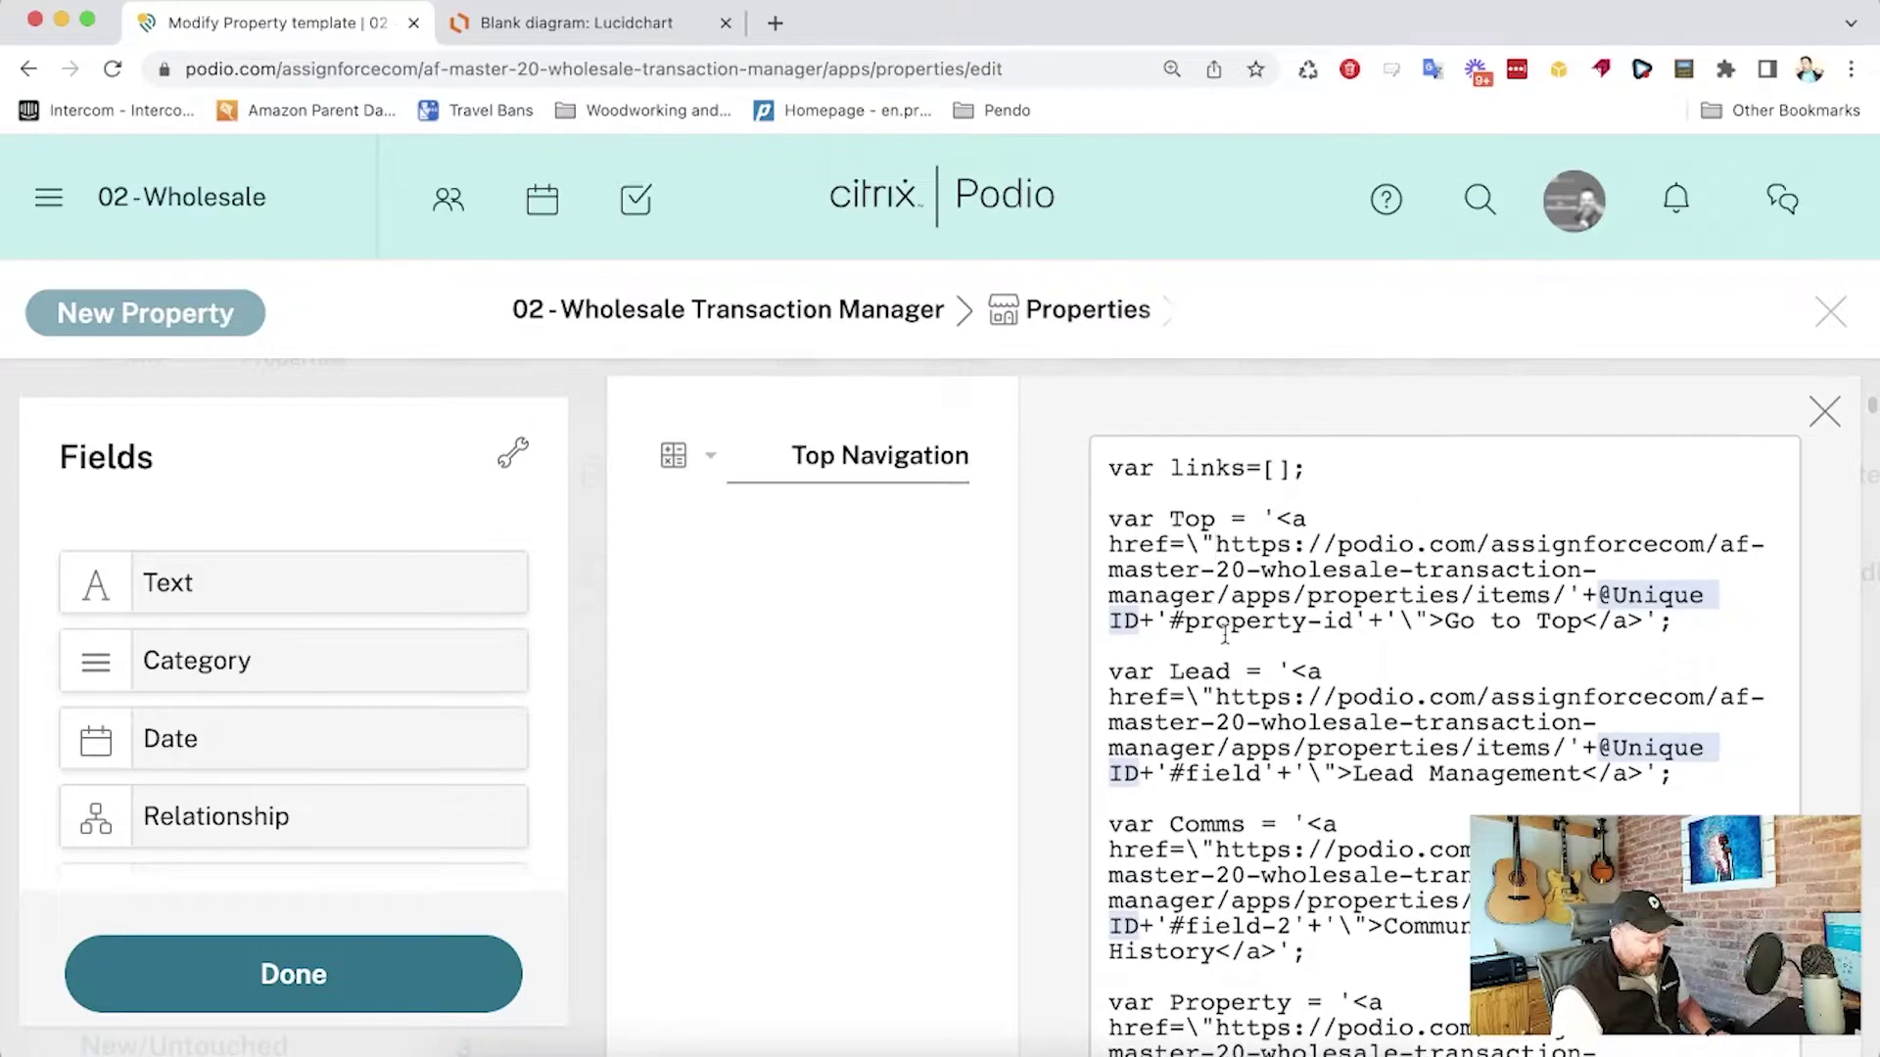
left_click(1183, 620)
scroll(1352, 626, "down", 1)
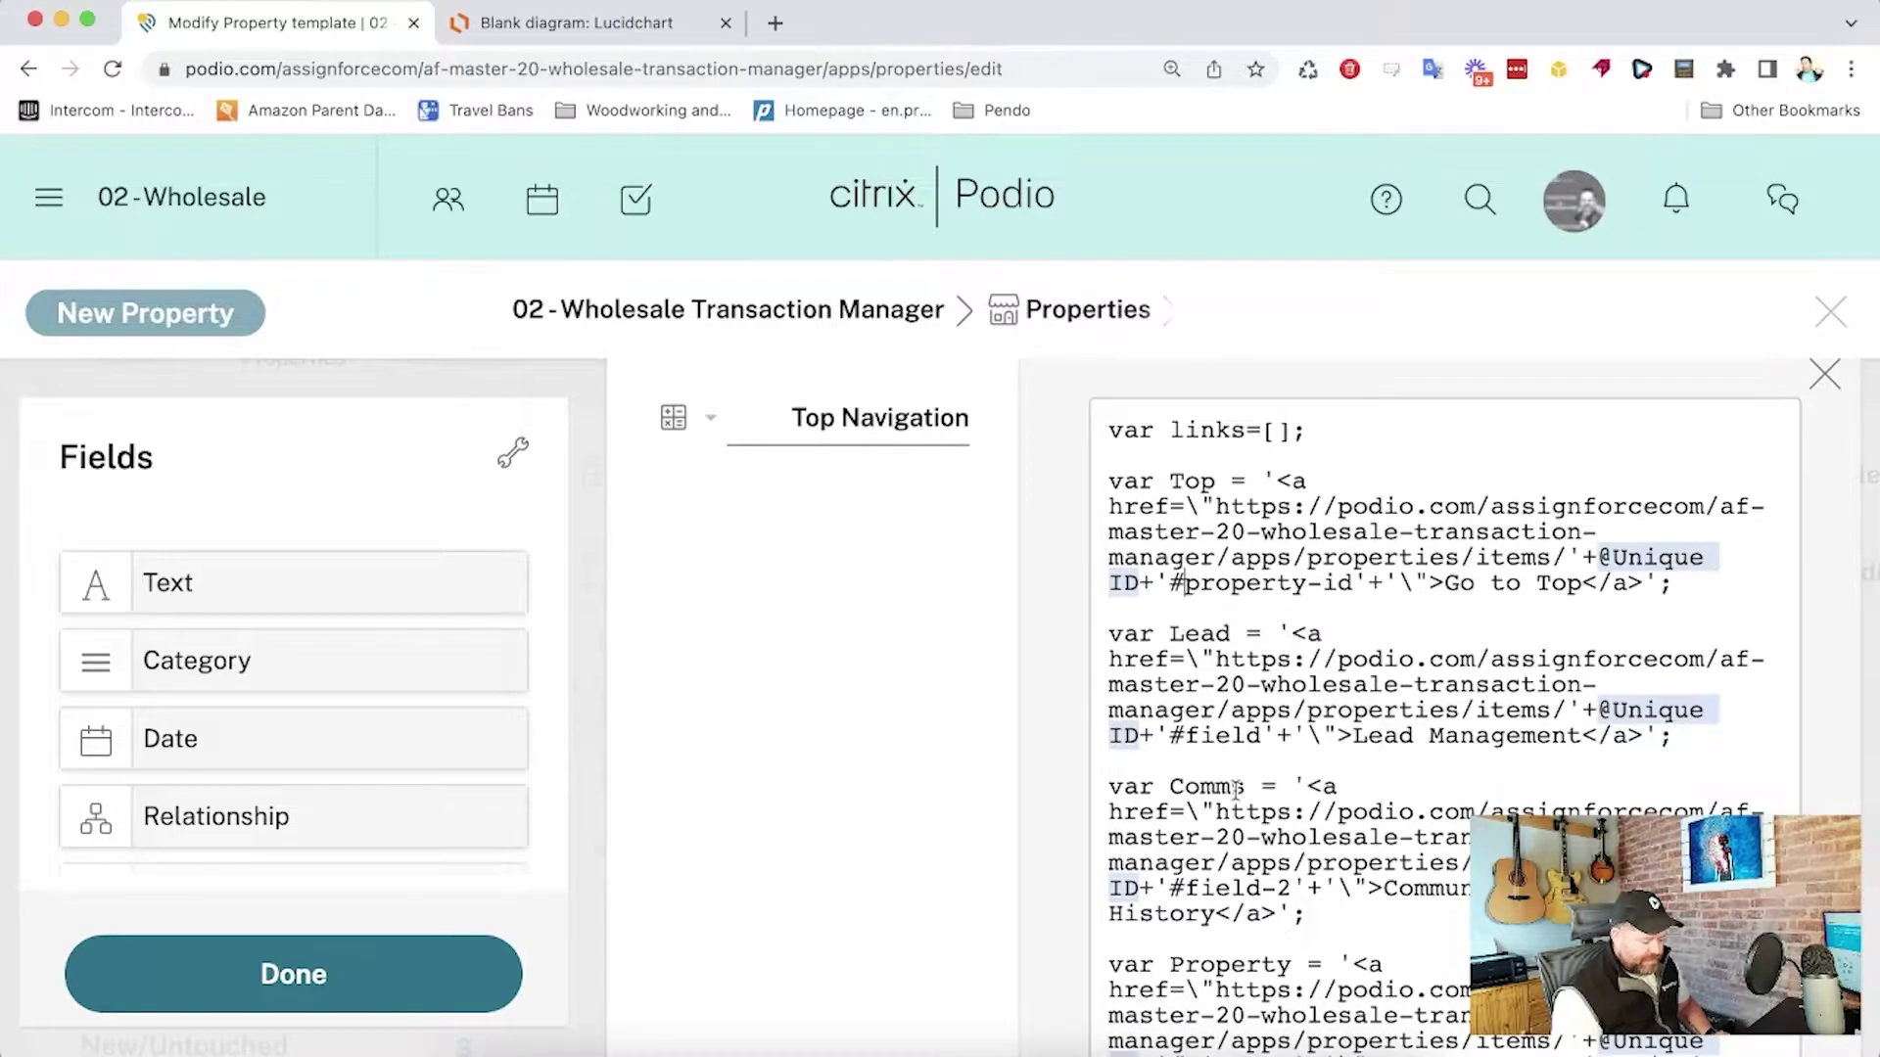
scroll(1236, 788, "down", 4)
scroll(1258, 893, "up", 6)
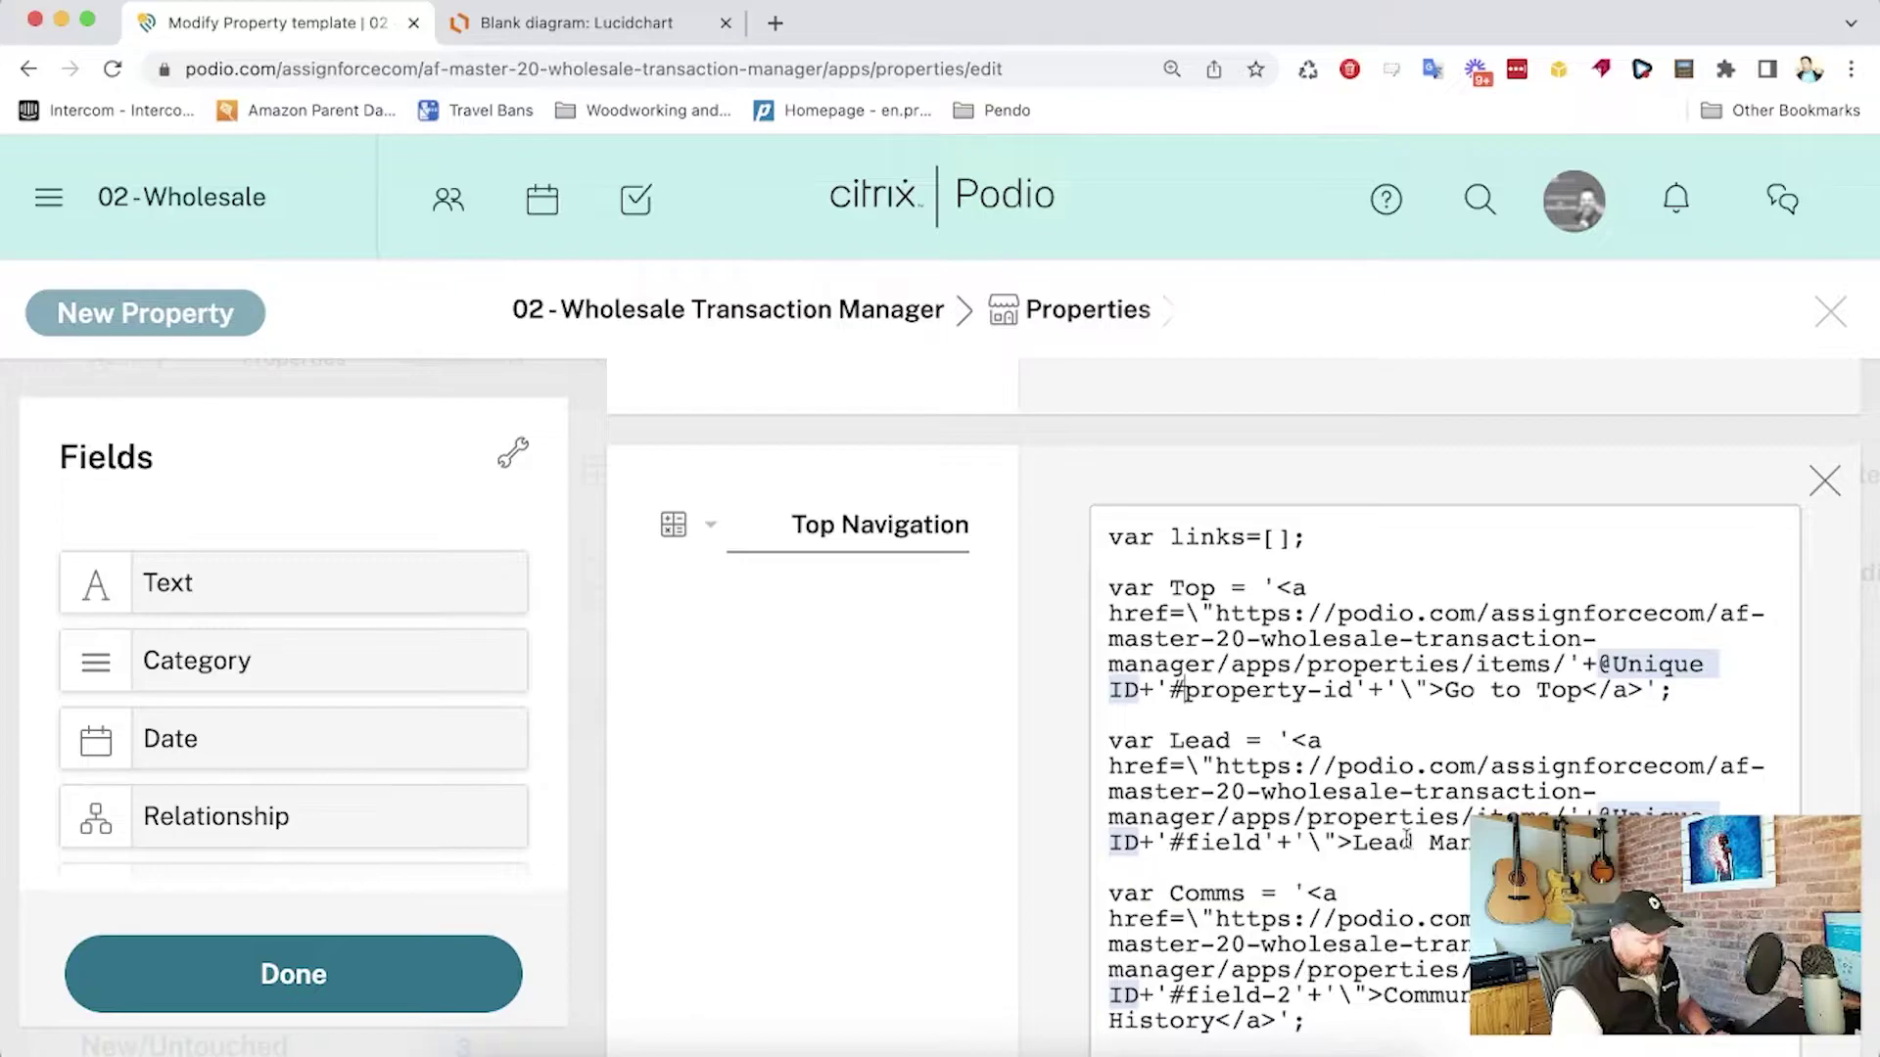
Compare the link variables with the script's closing expression, which joins Top through KPIs with " | " separators
scroll(1408, 831, "down", 10)
scroll(1466, 911, "down", 5)
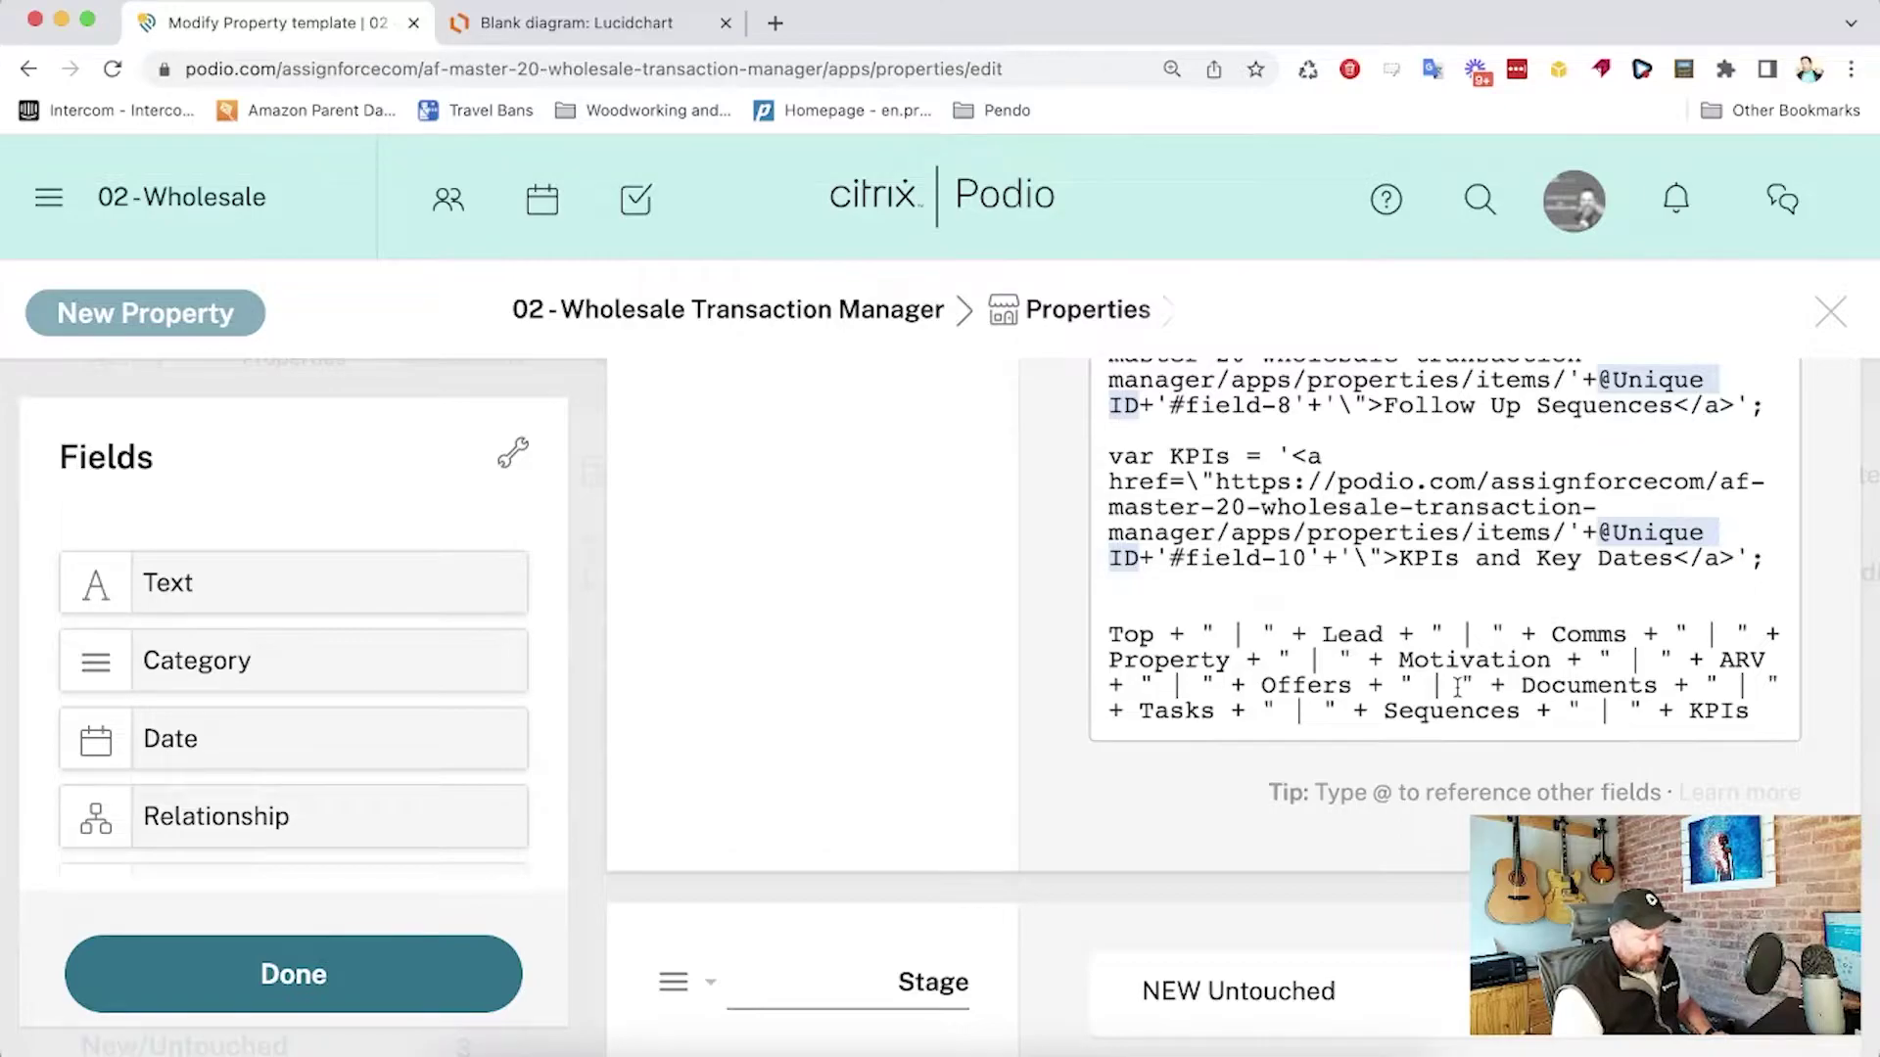
scroll(1380, 564, "up", 10)
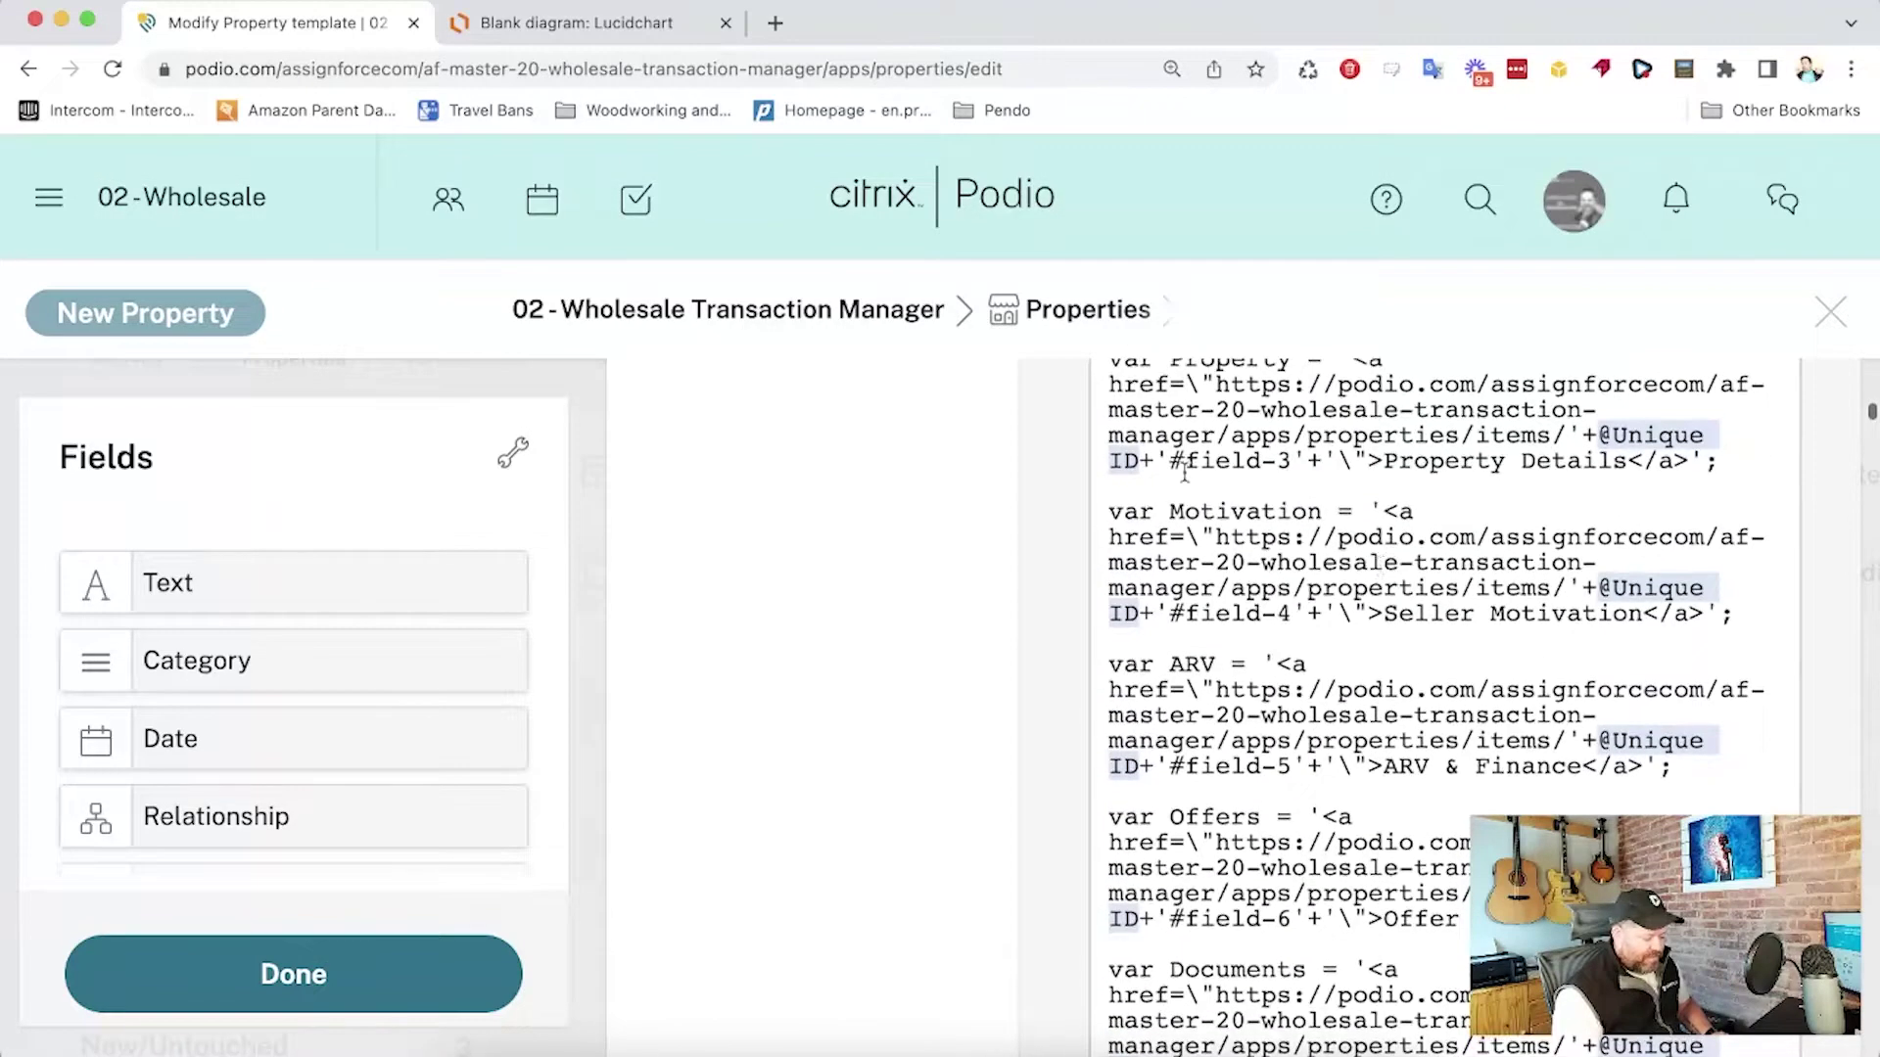
scroll(1184, 480, "up", 5)
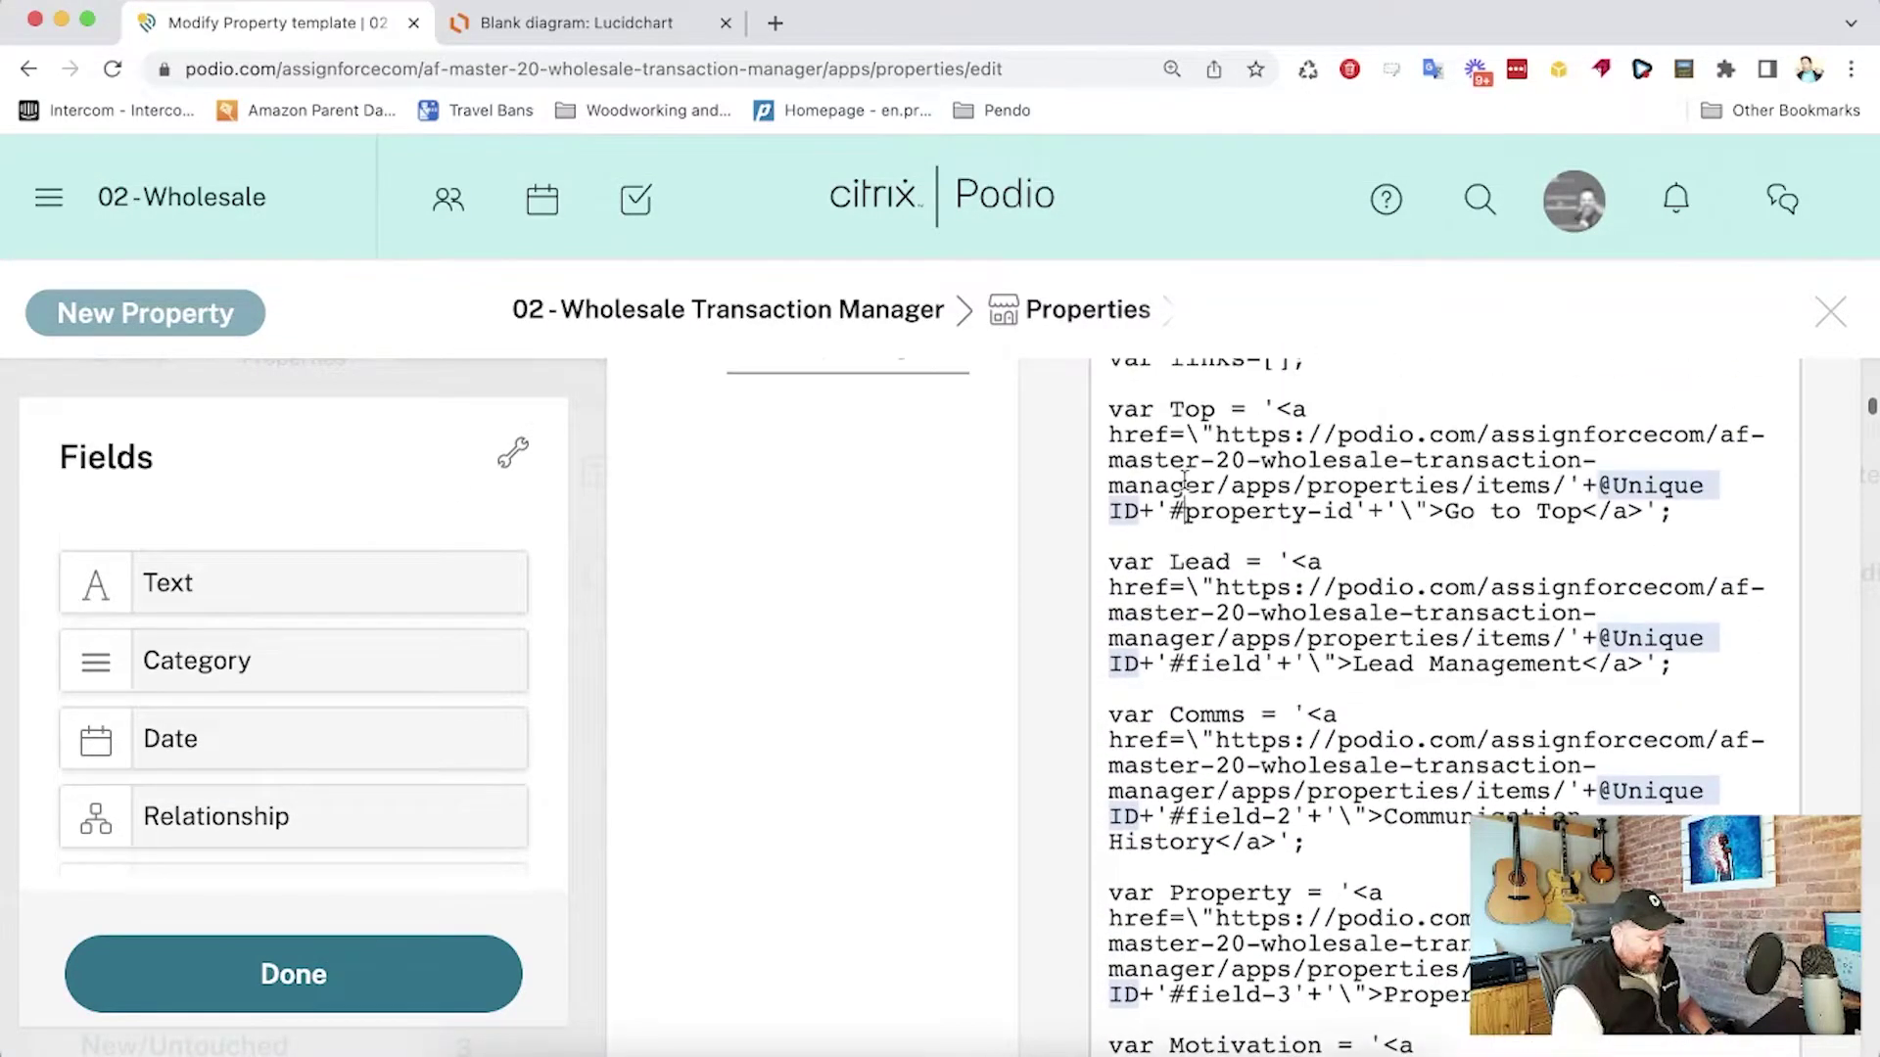
scroll(1186, 644, "down", 8)
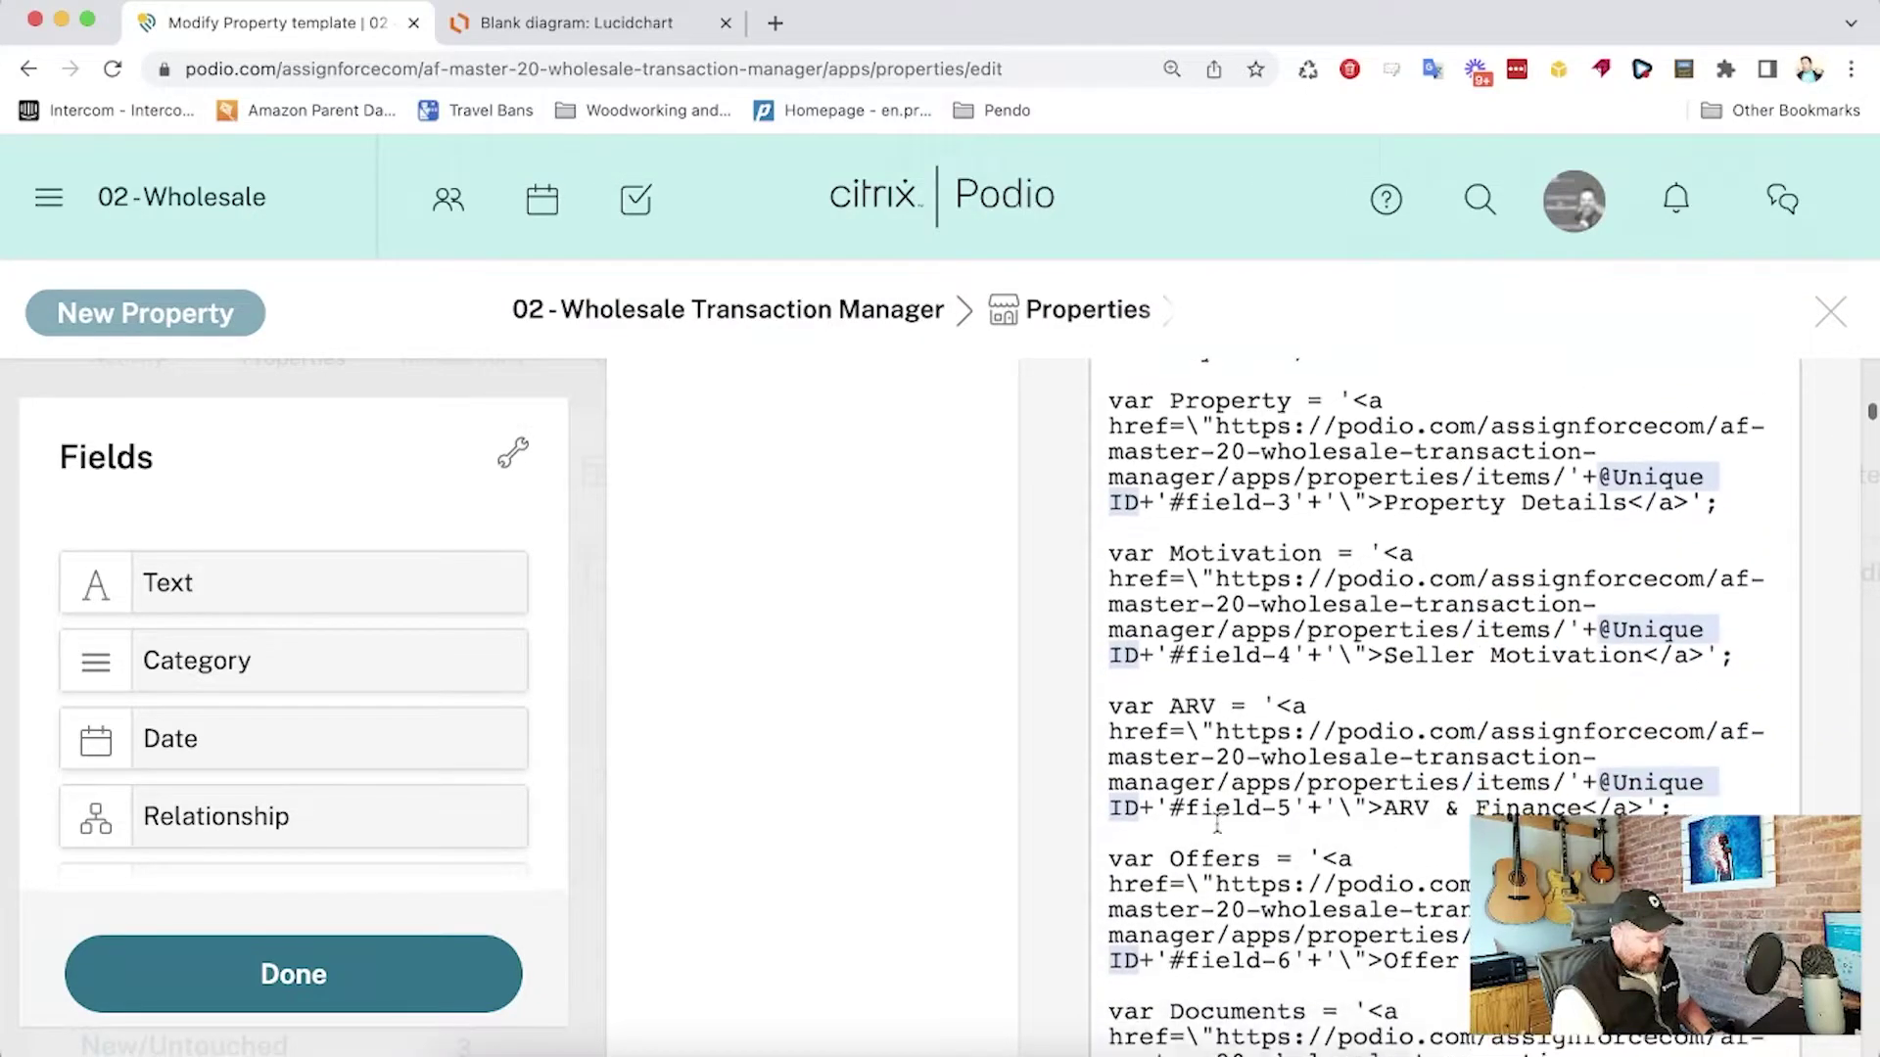
scroll(1217, 824, "down", 10)
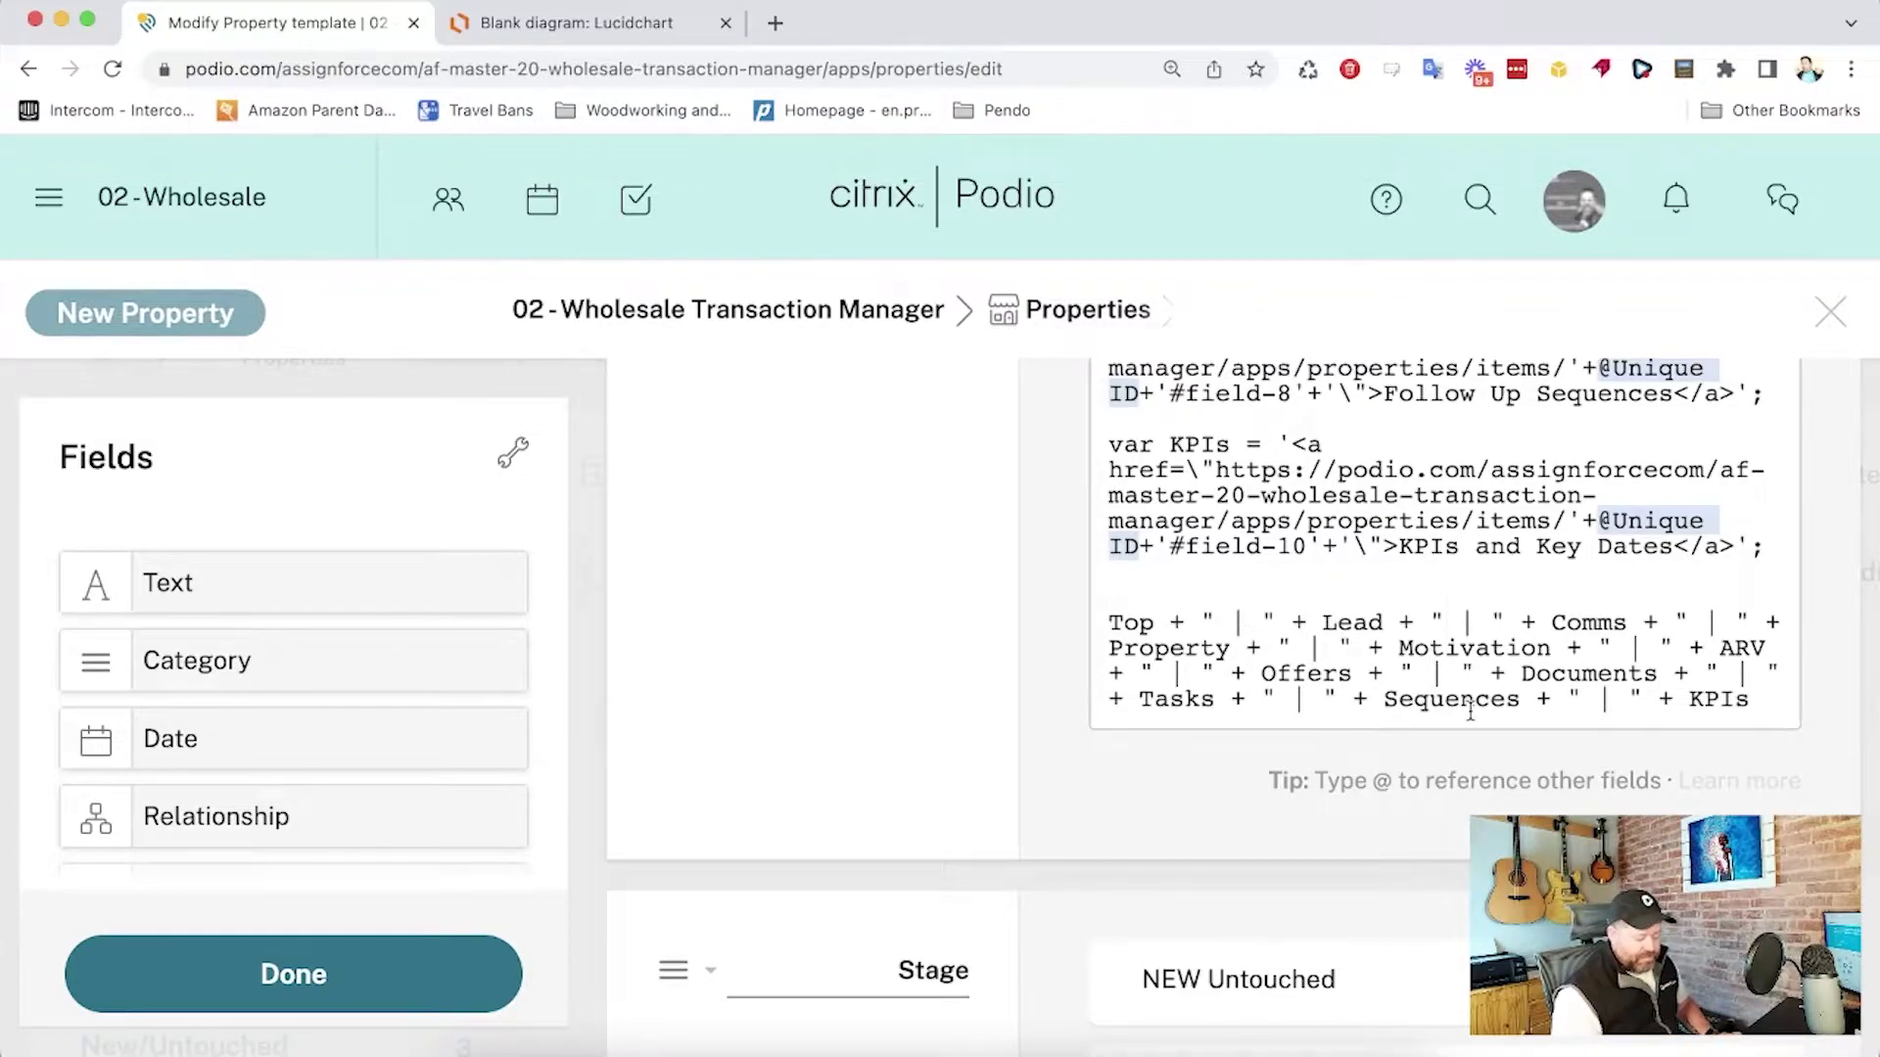
scroll(1466, 711, "up", 10)
scroll(1469, 704, "up", 8)
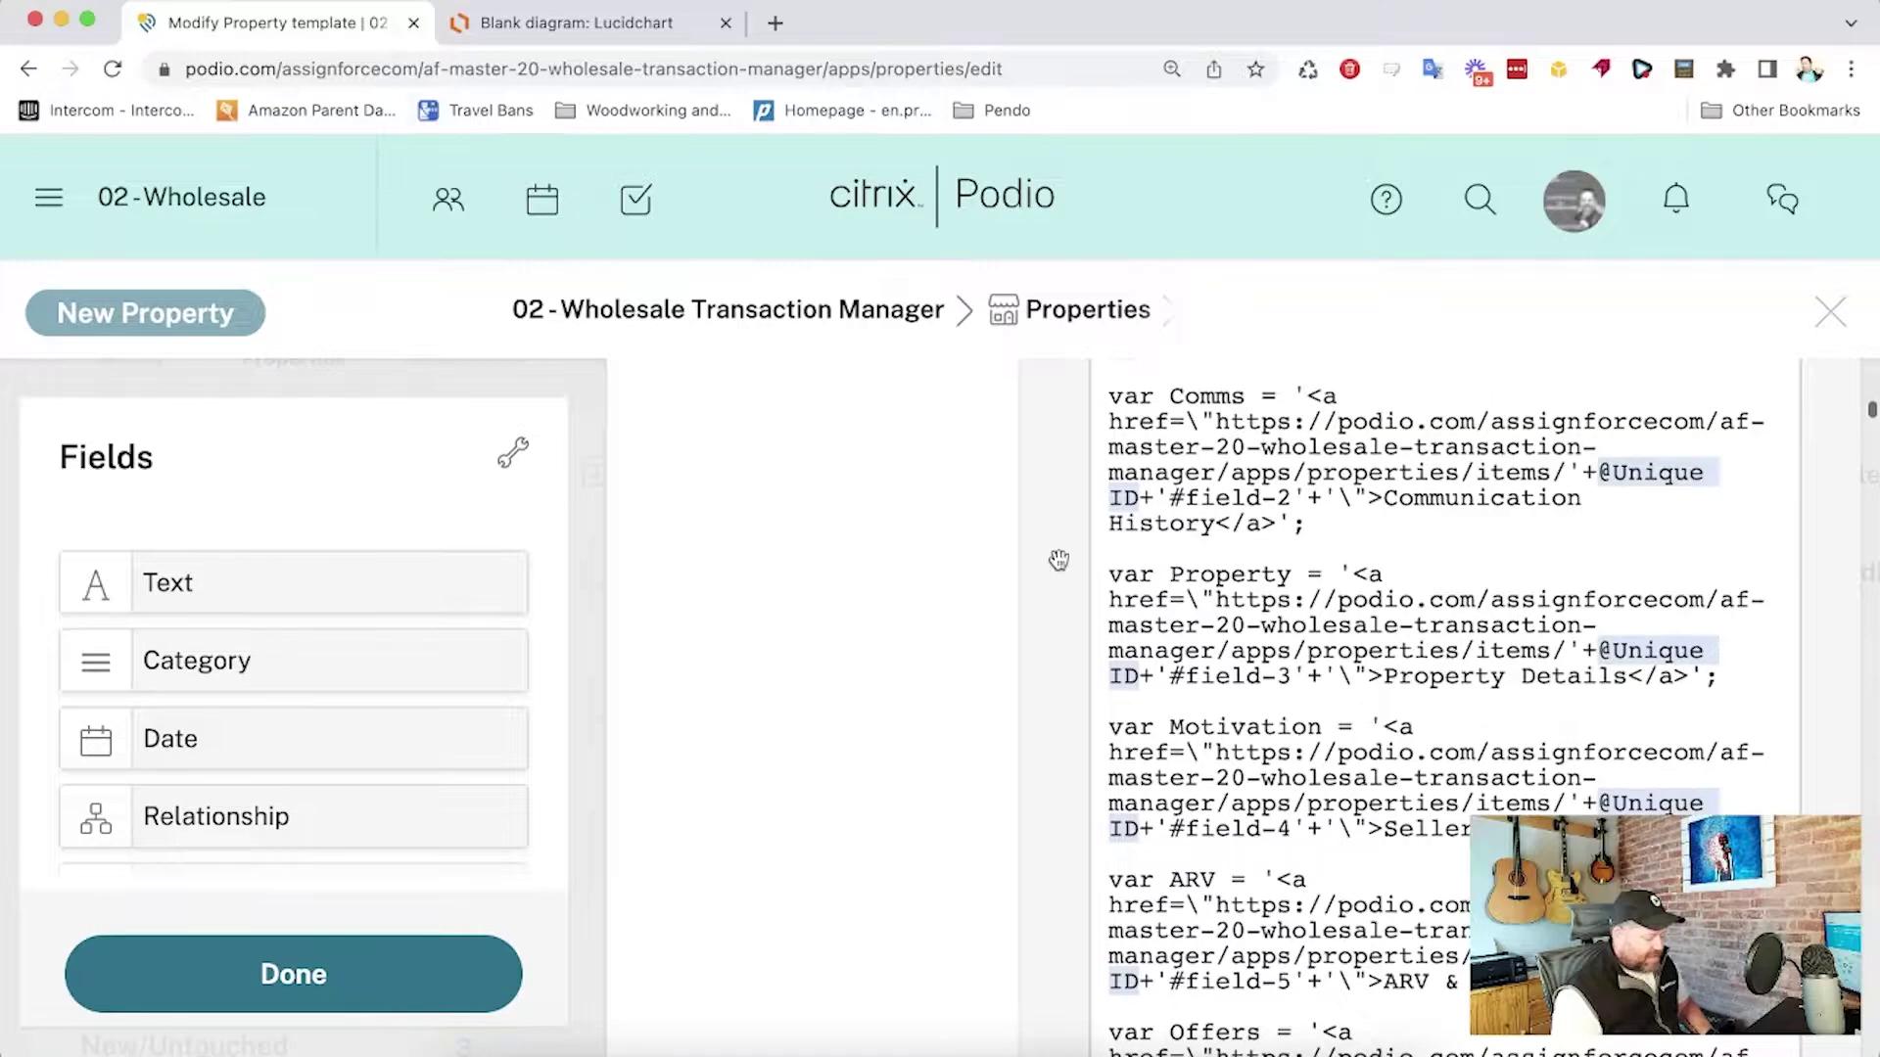
Finish modifying the template and inspect the "properties/items/" part and item number in the property record's URL
left_click(280, 969)
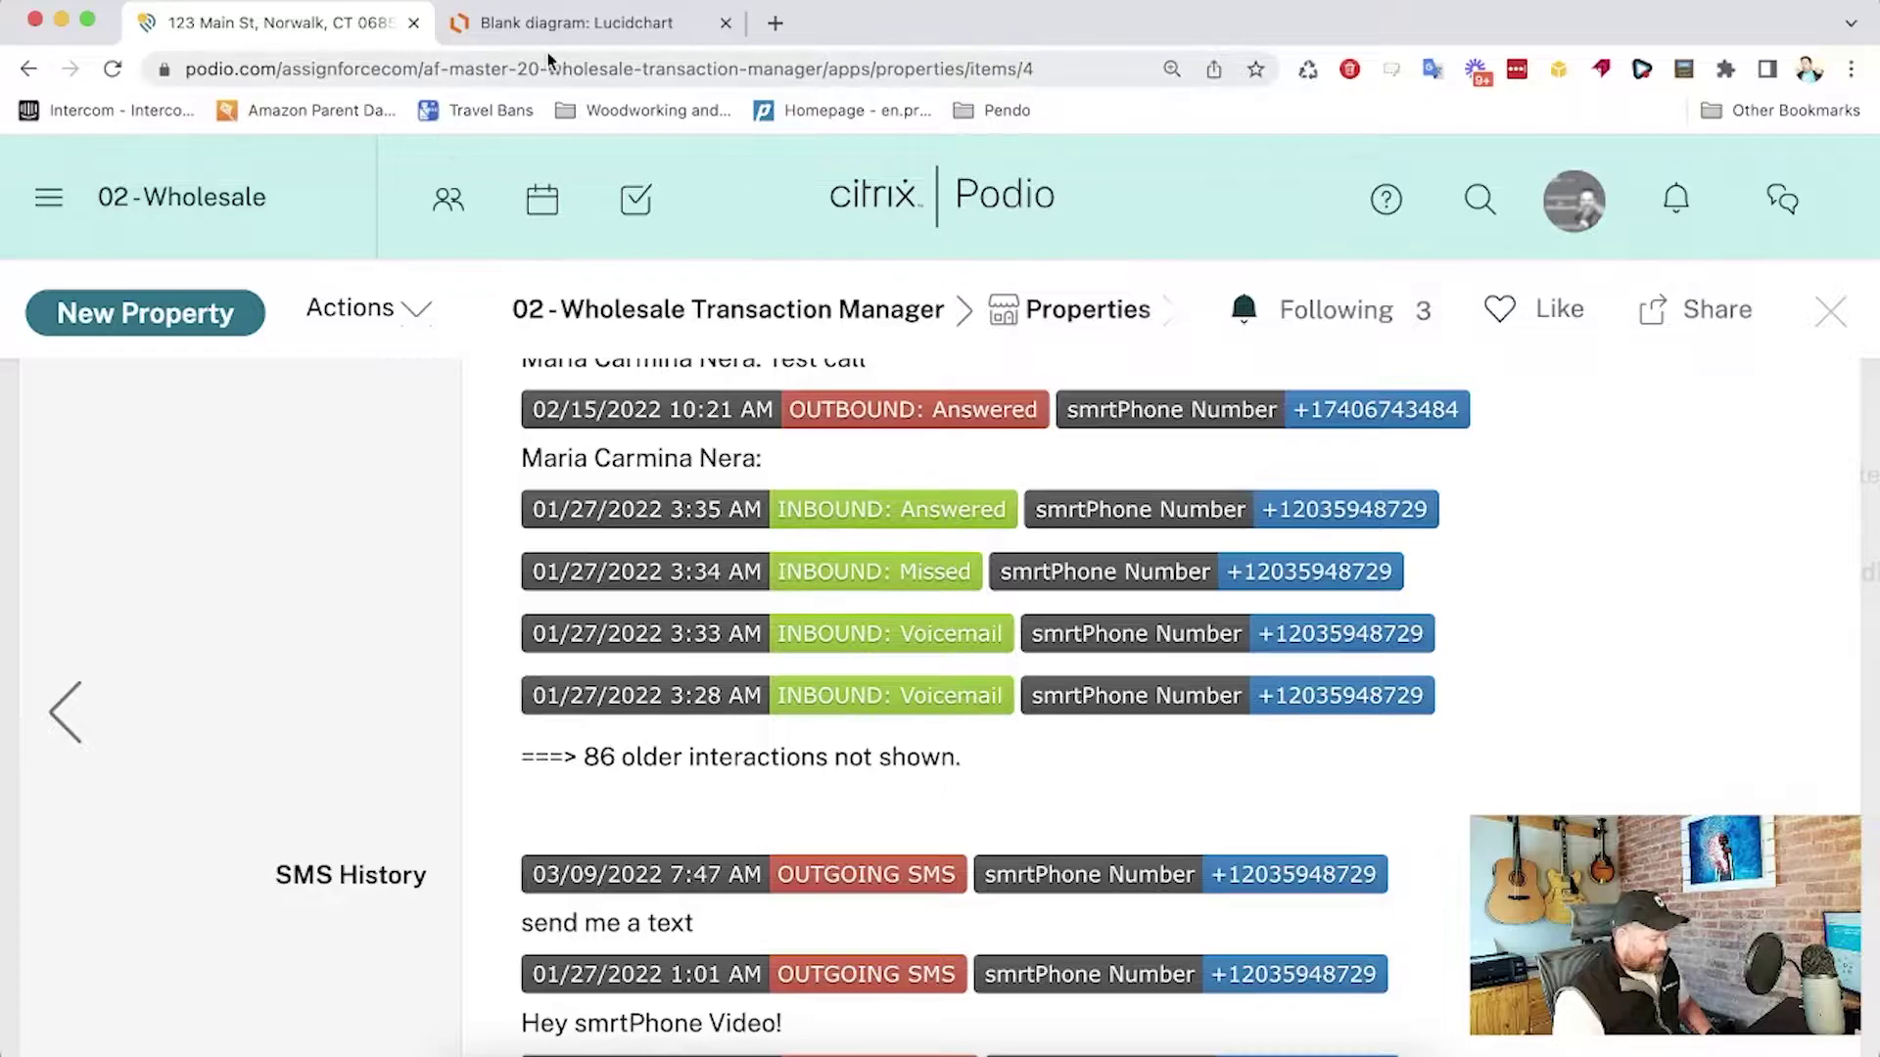
left_click(460, 71)
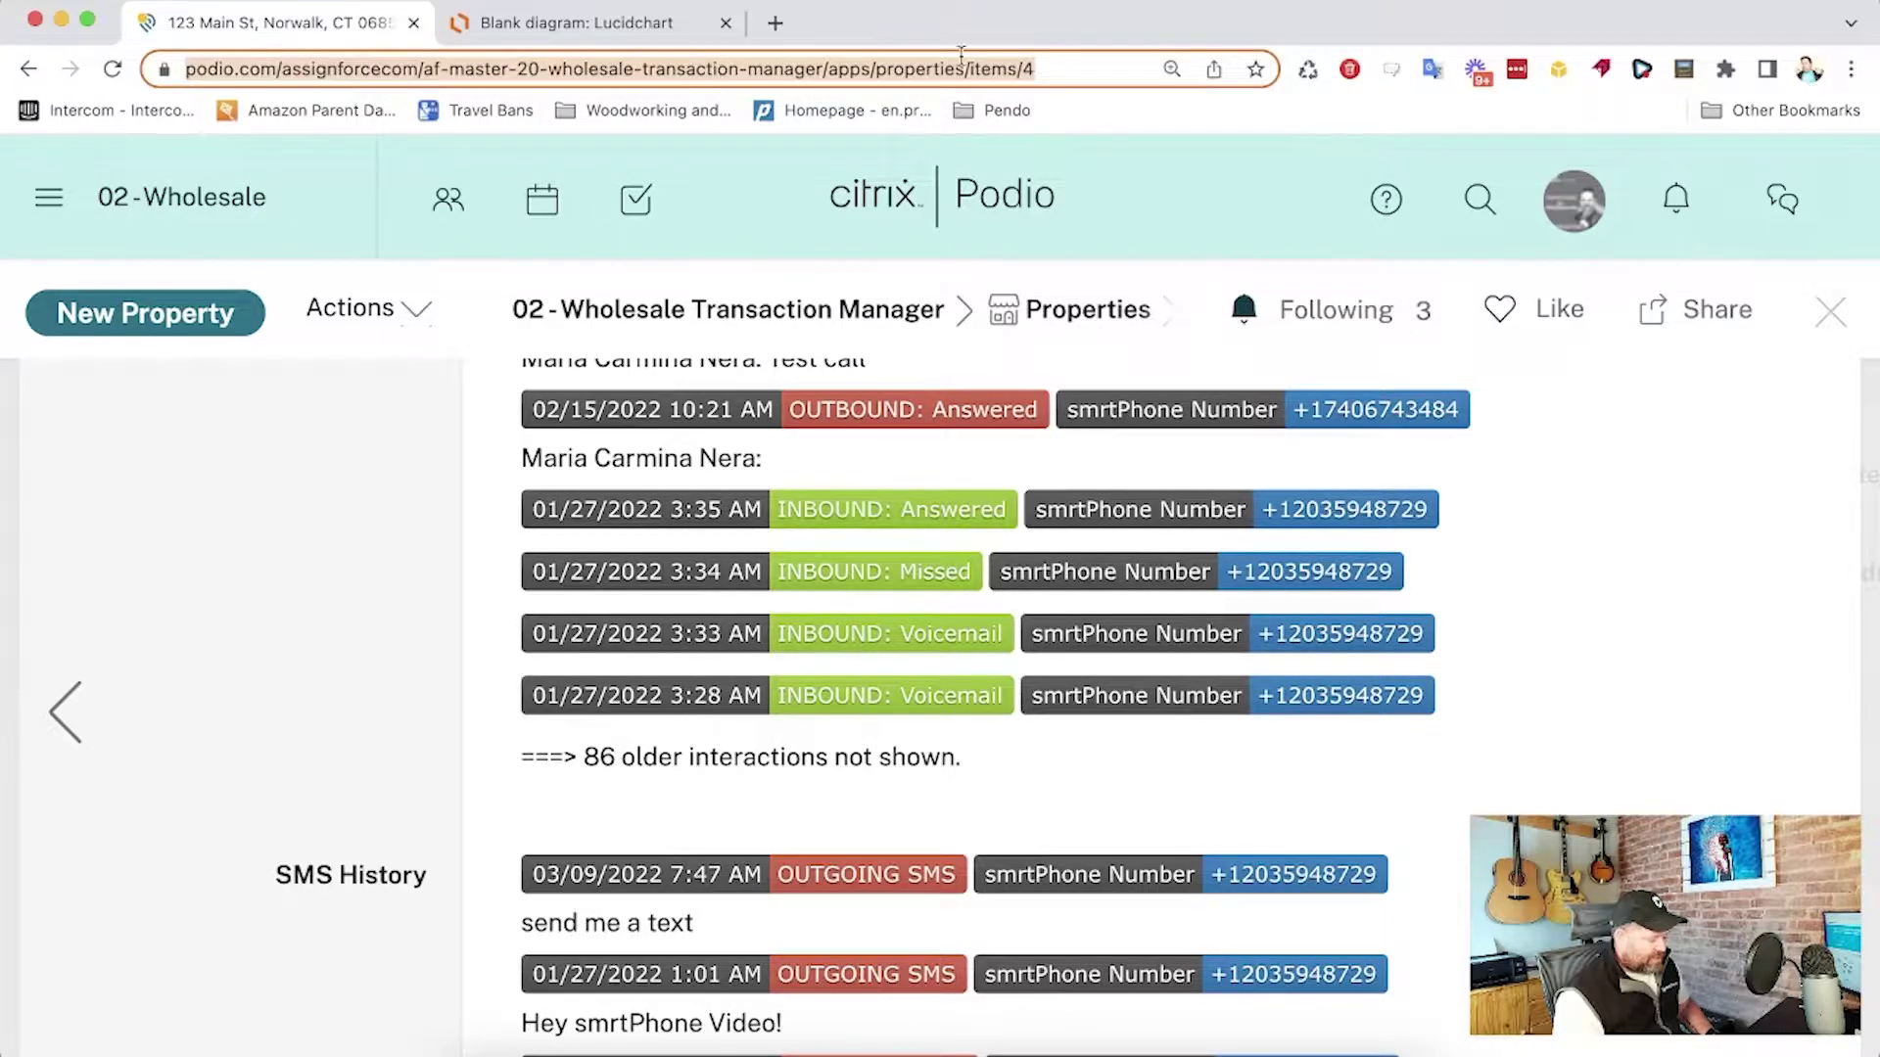
left_click(1012, 67)
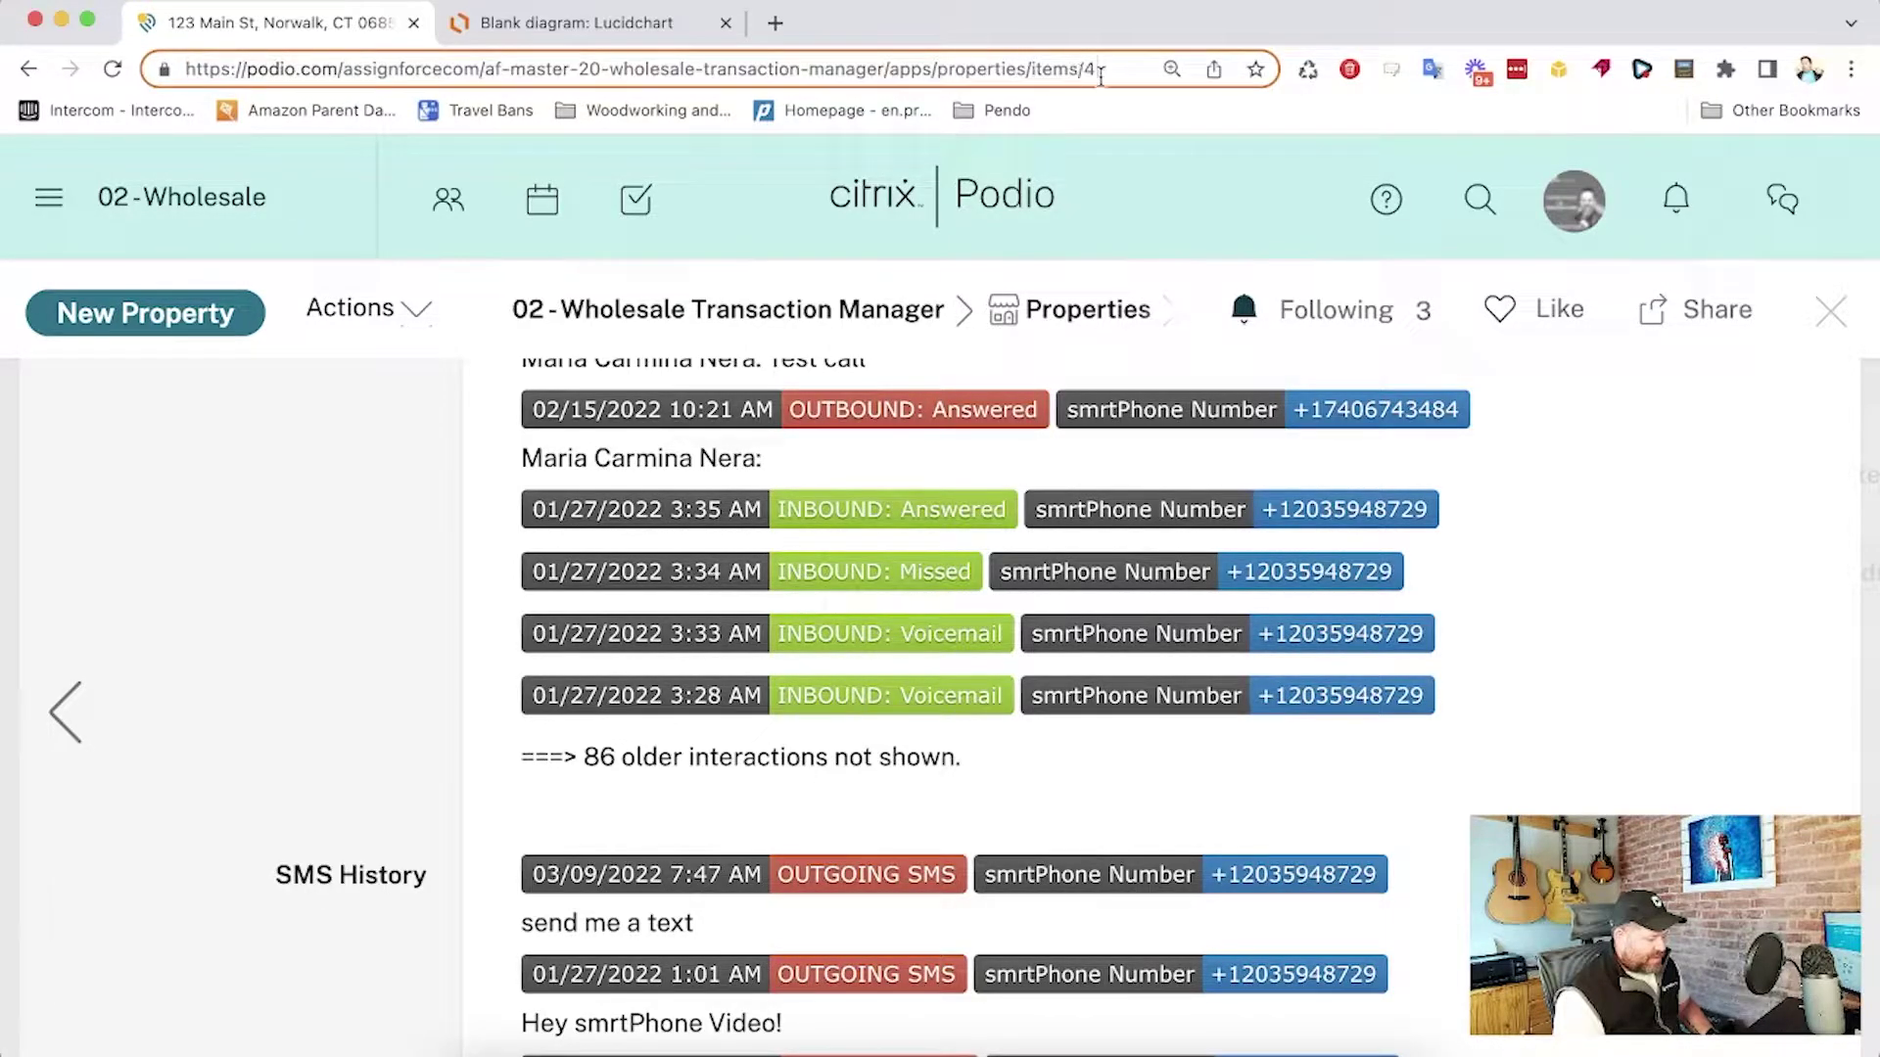
left_click_drag(1082, 70, 964, 71)
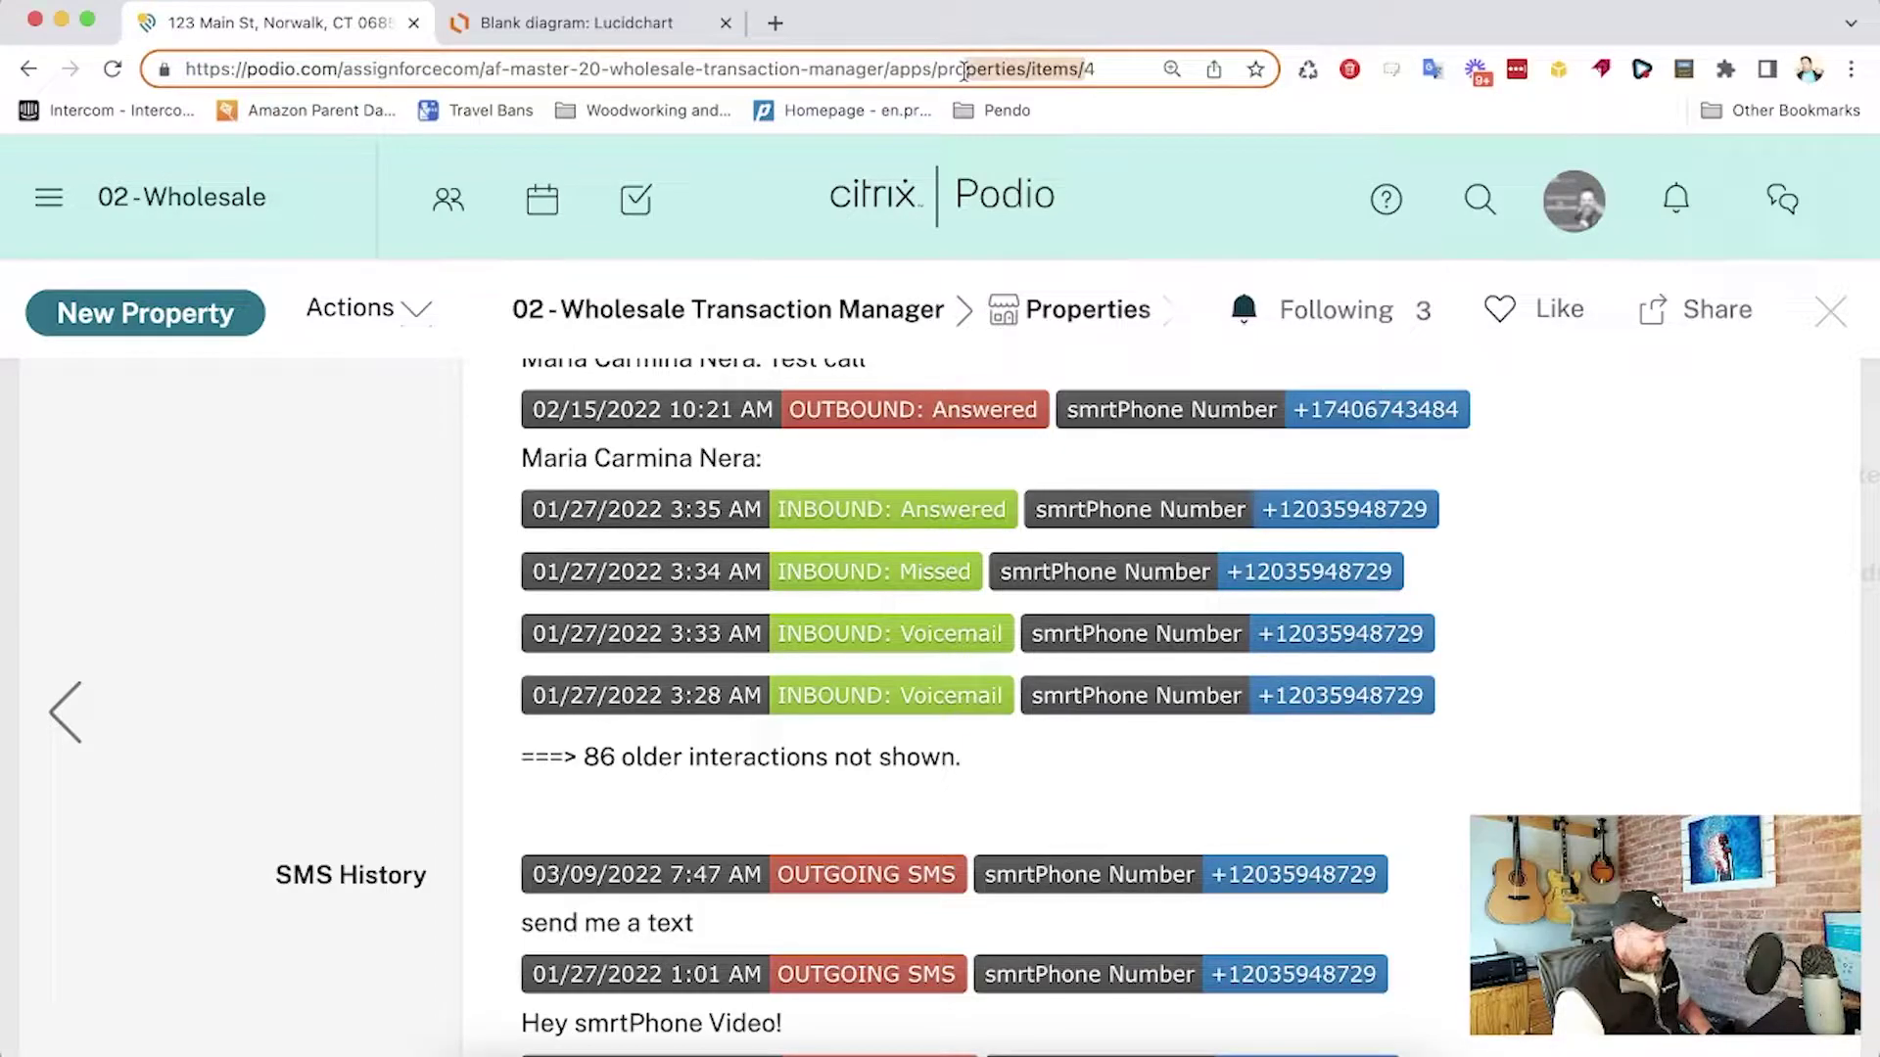
left_click(302, 545)
Close the property record and open the Developer page of the Properties app
scroll(303, 545, "up", 5)
scroll(302, 545, "up", 1)
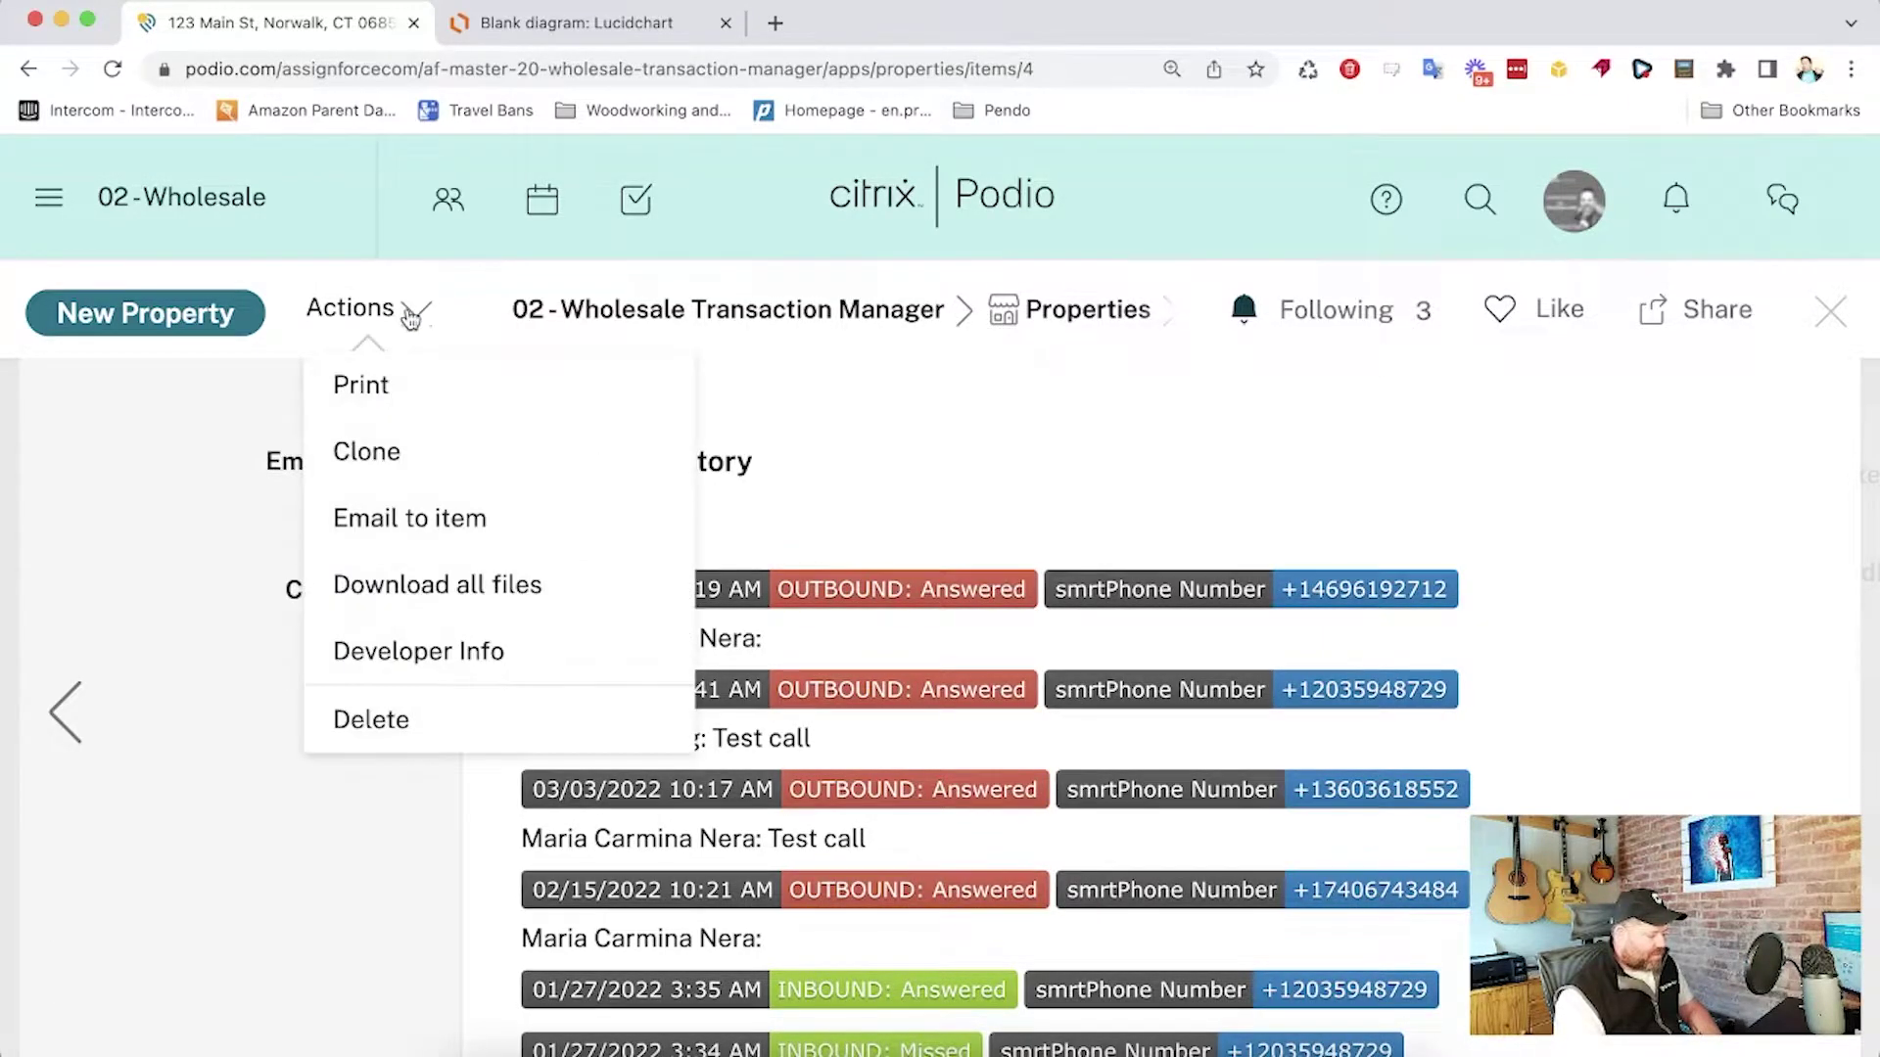
left_click(14, 458)
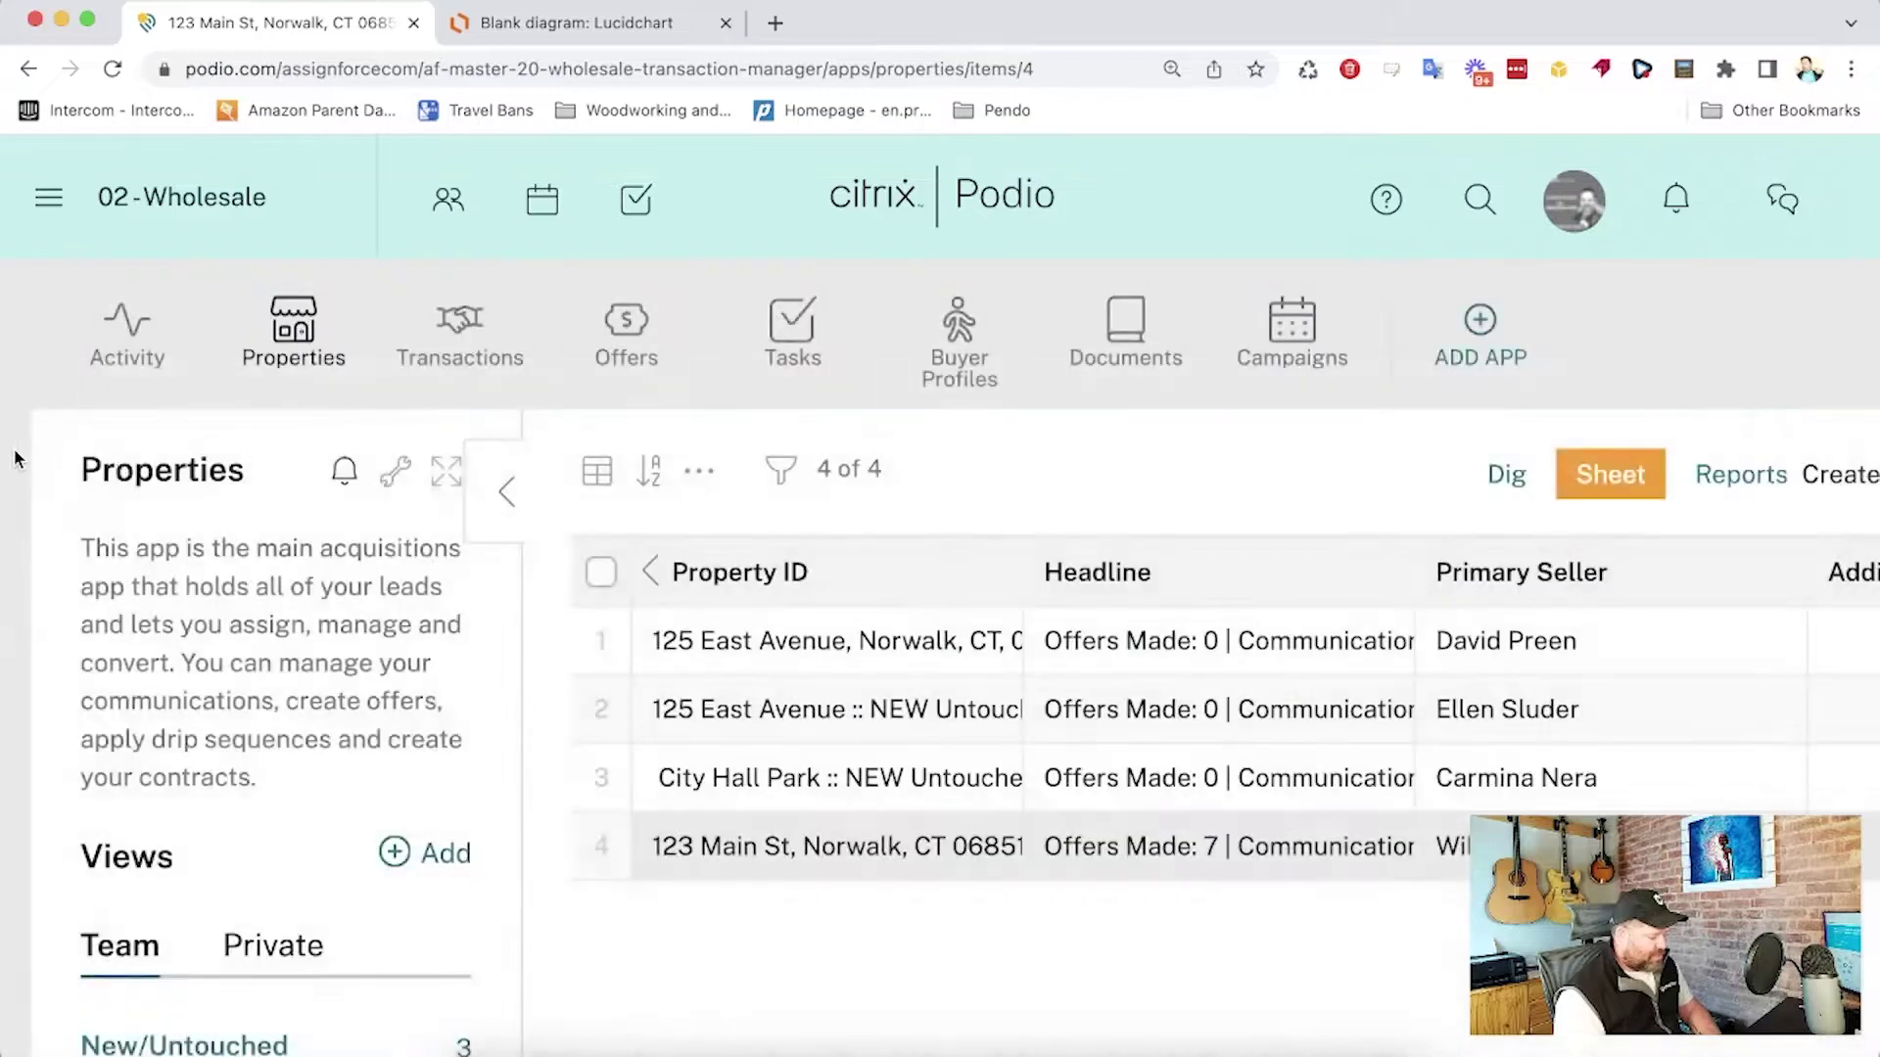
left_click(396, 472)
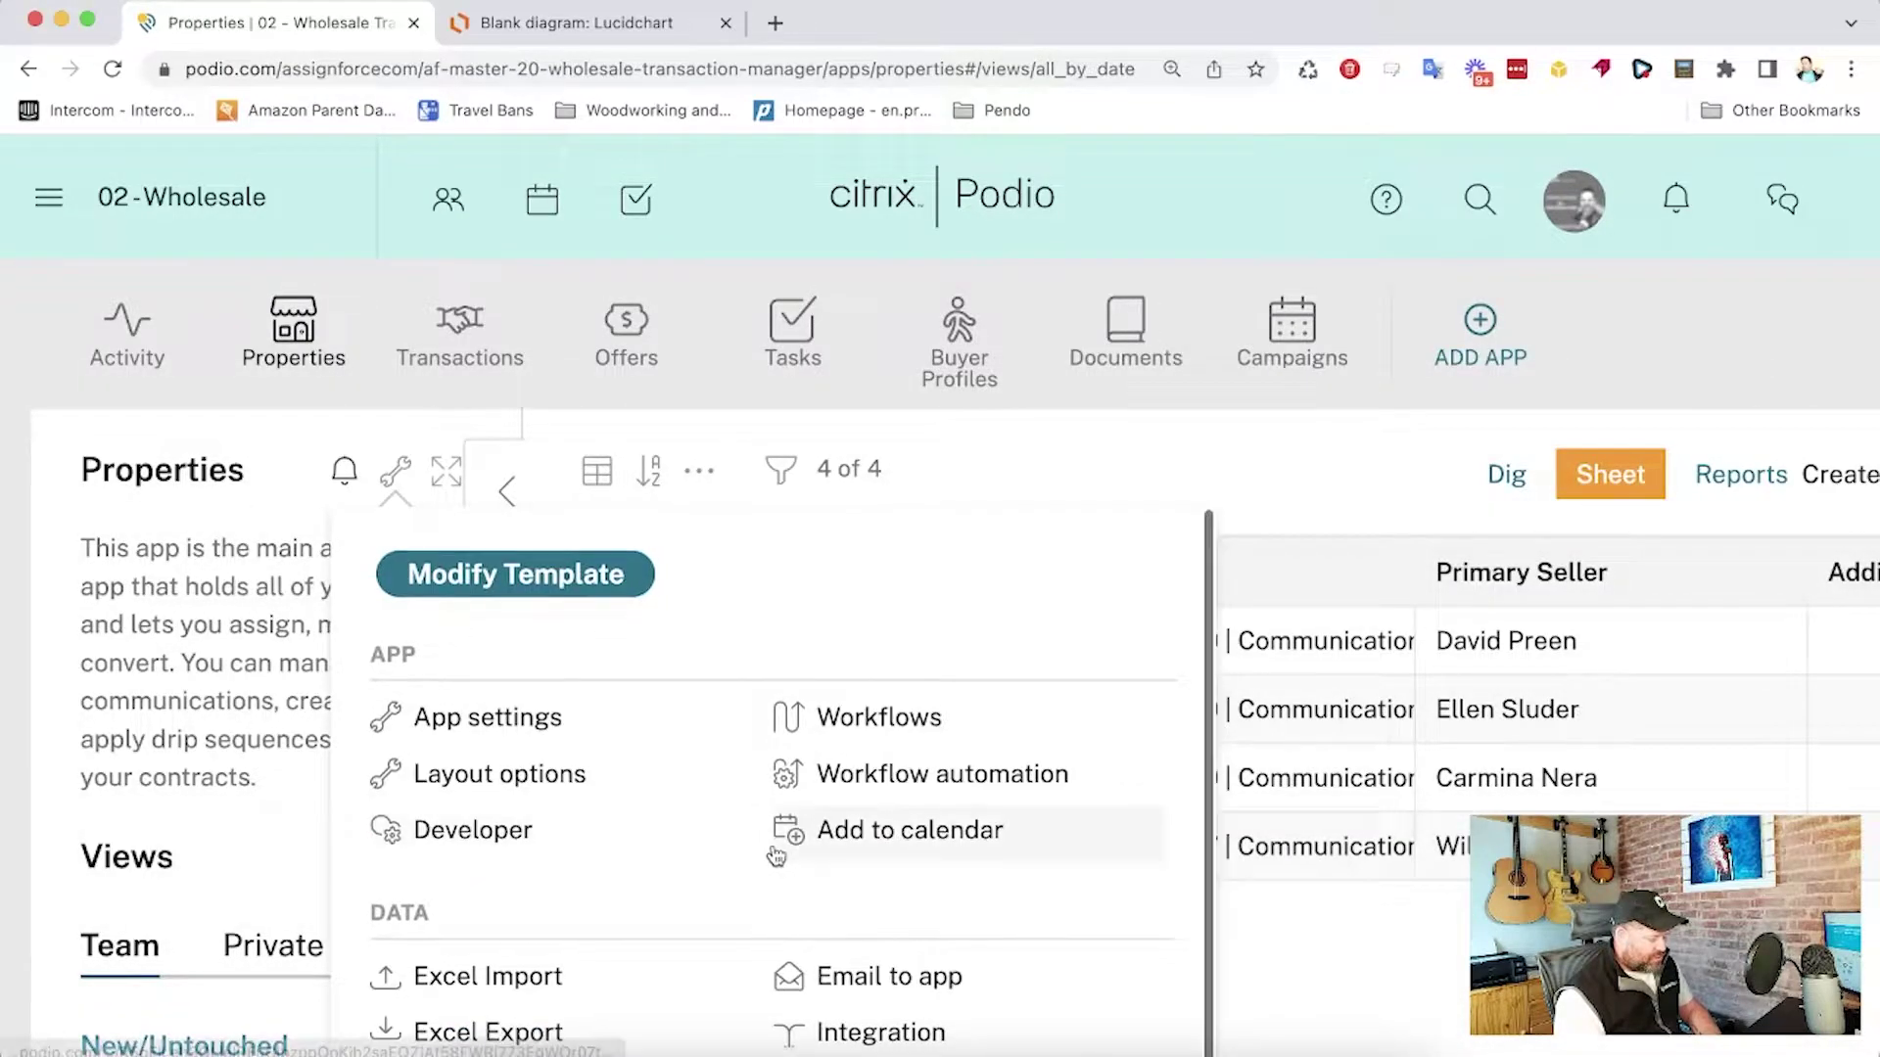
scroll(776, 856, "down", 3)
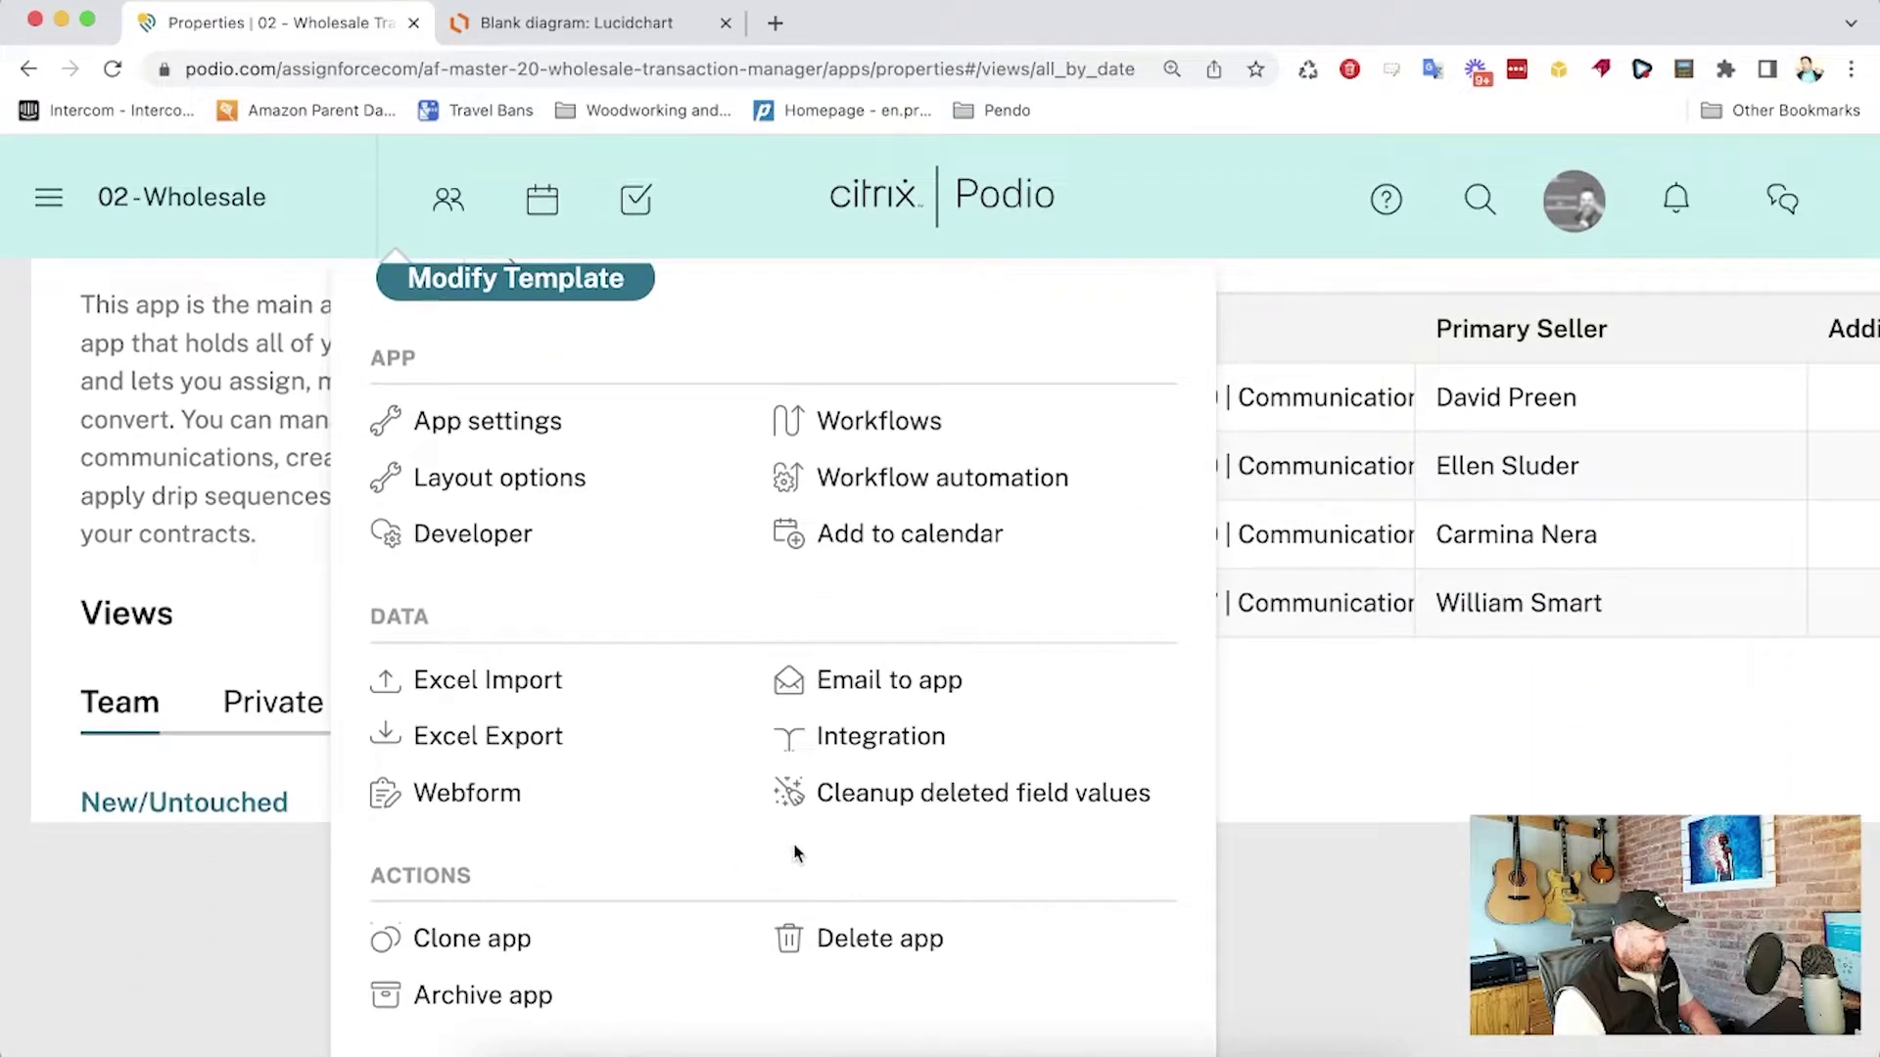
left_click(480, 537)
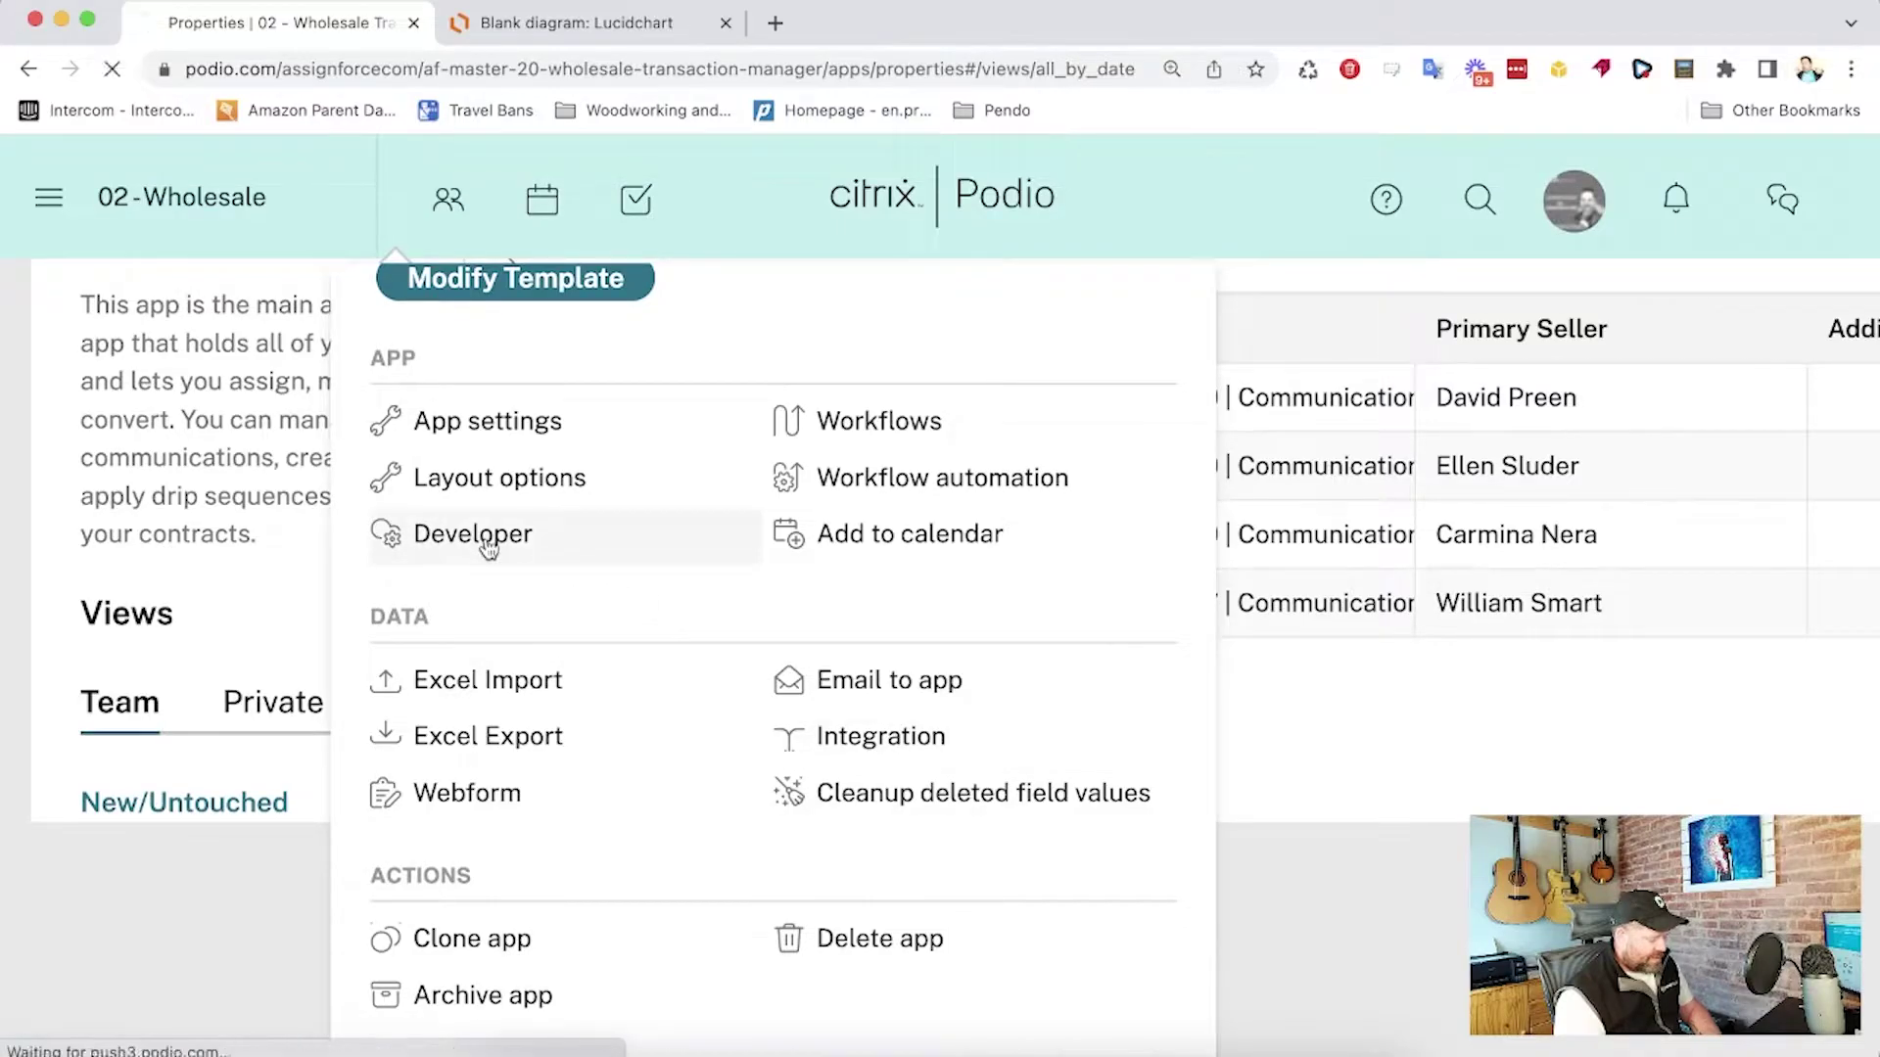
Find the App fields list on the Developer page and highlight the Property ID field's external ID, property-id
scroll(728, 660, "down", 8)
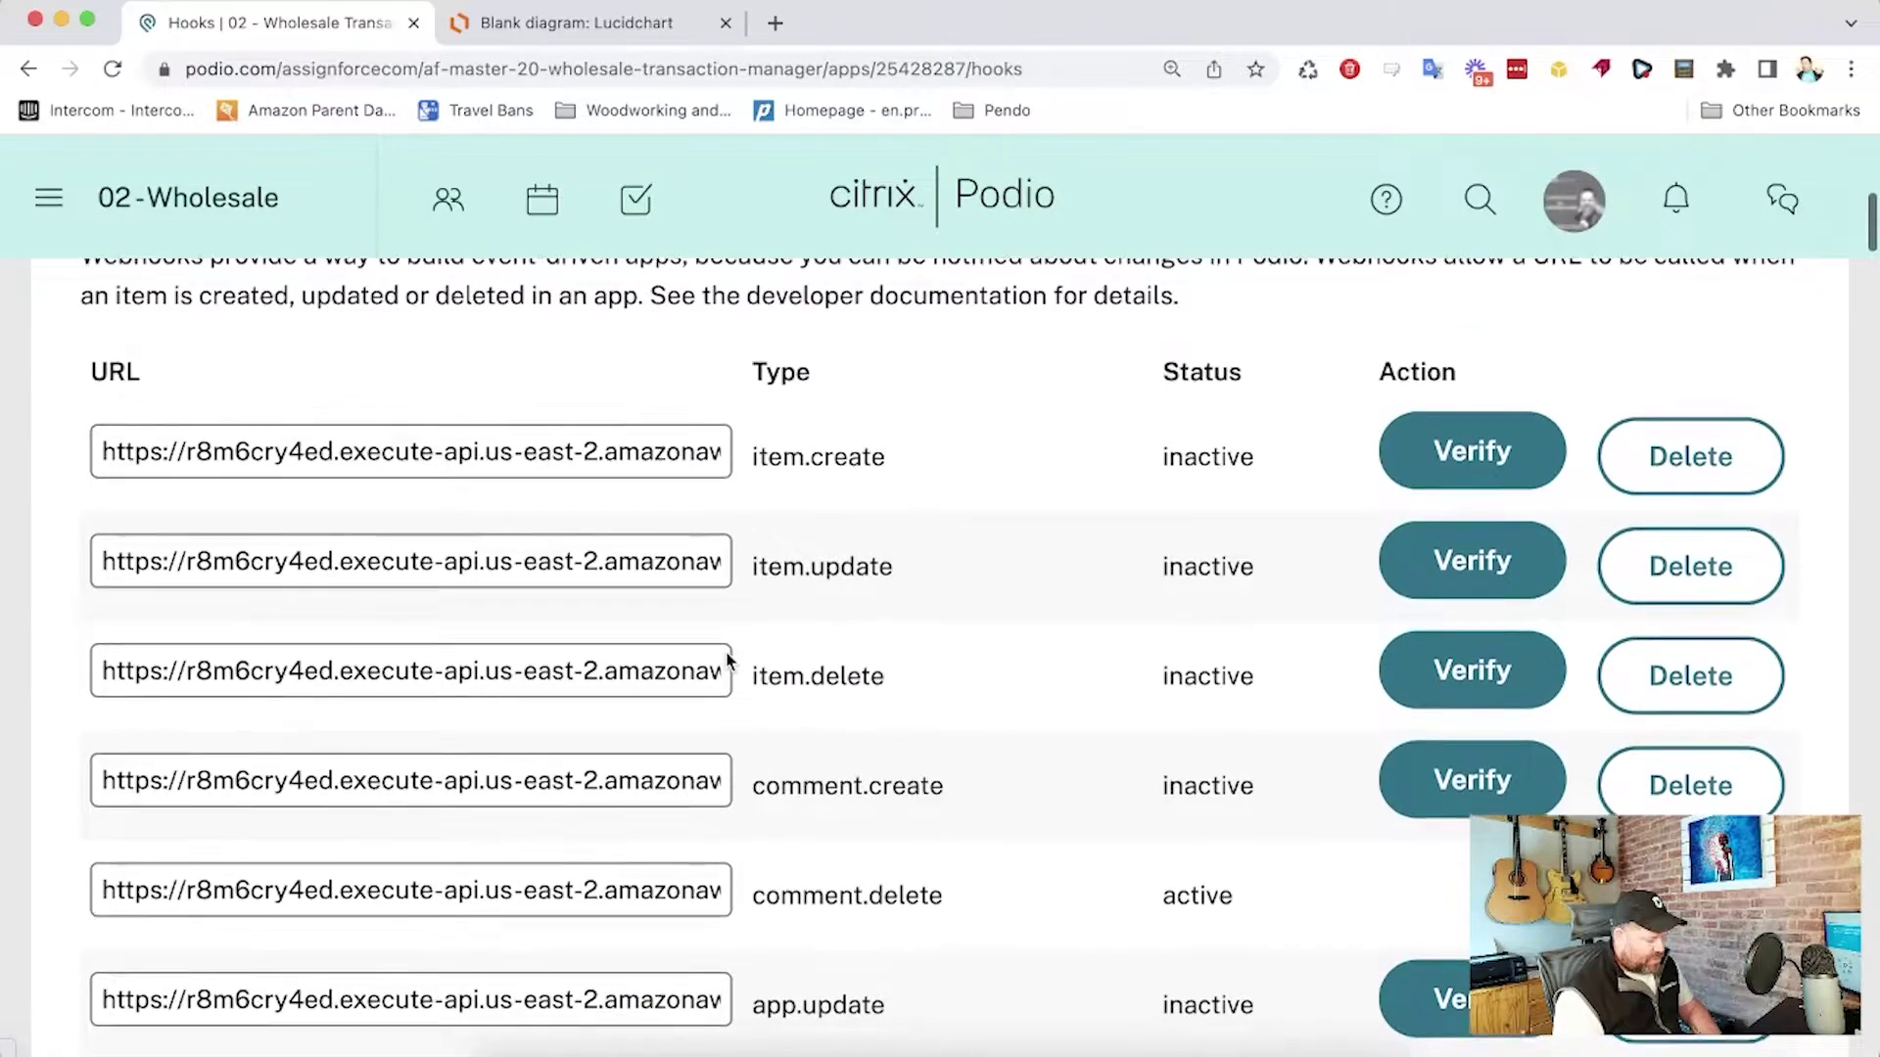
scroll(728, 661, "down", 15)
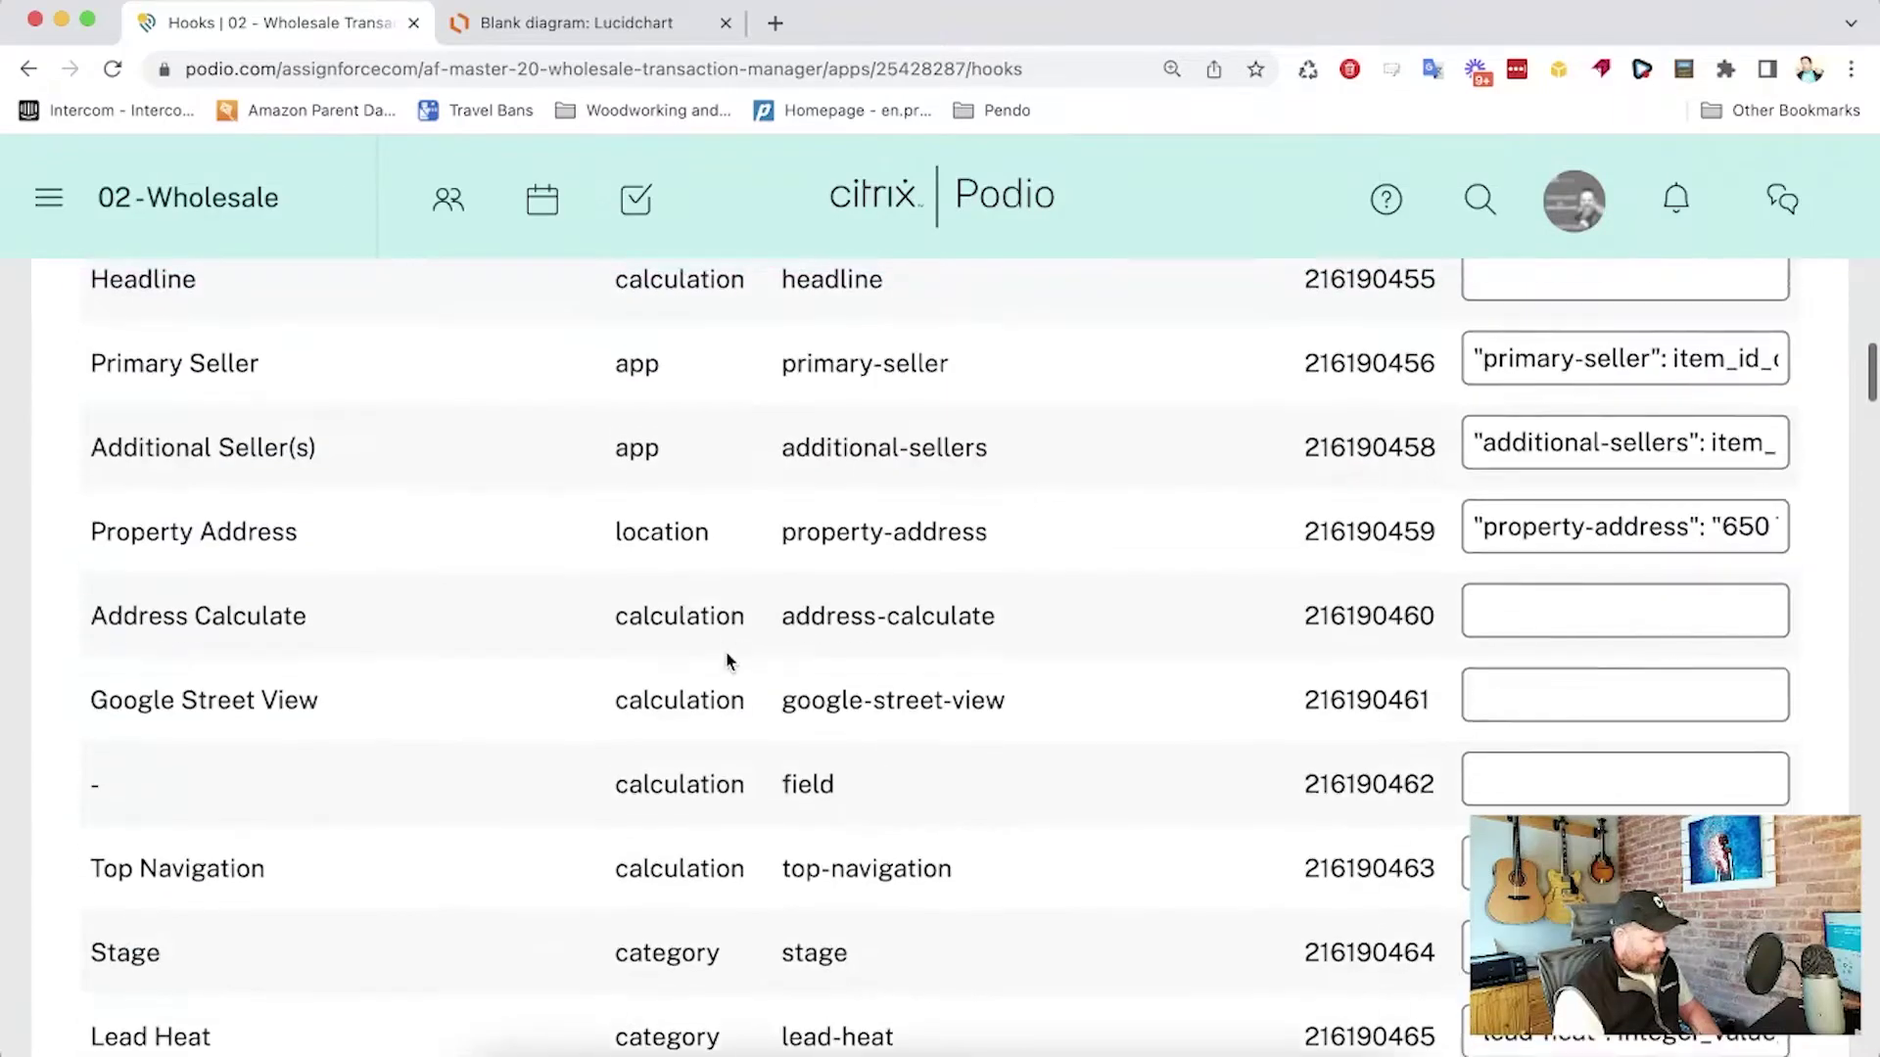
scroll(727, 660, "up", 3)
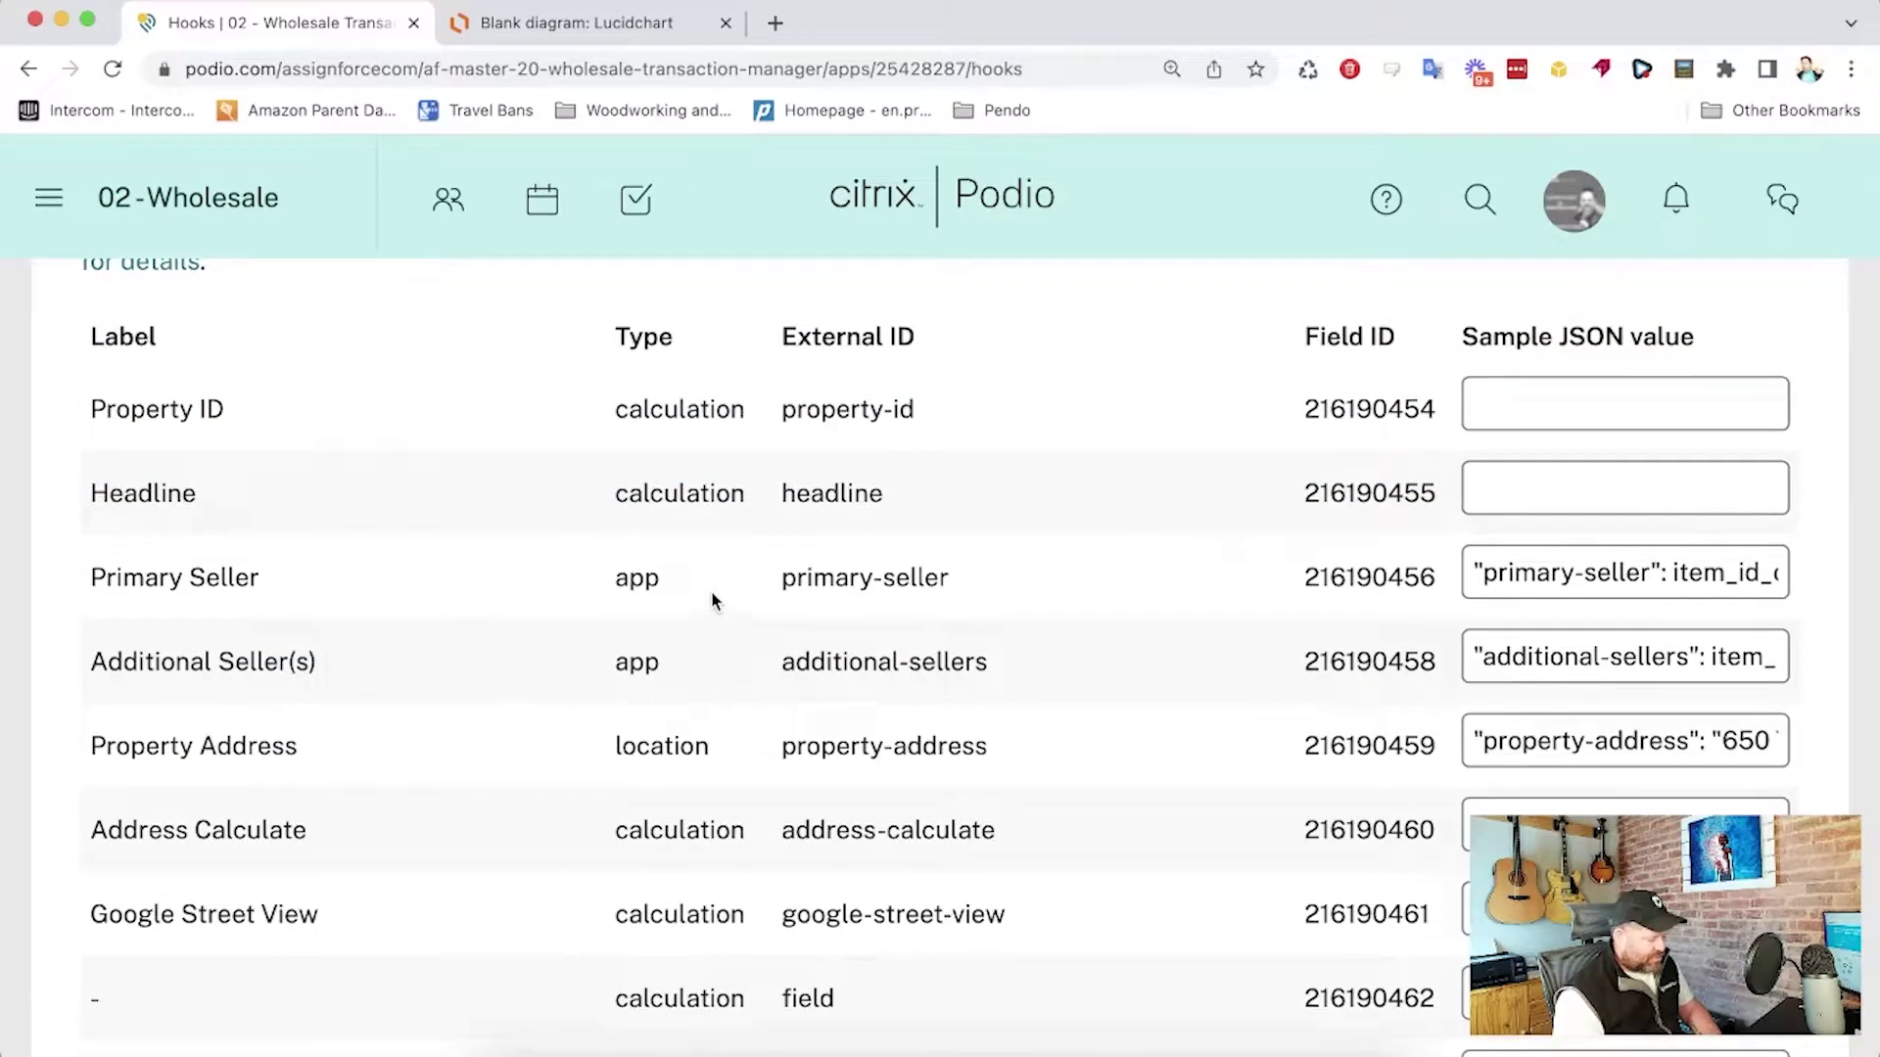
scroll(662, 457, "up", 3)
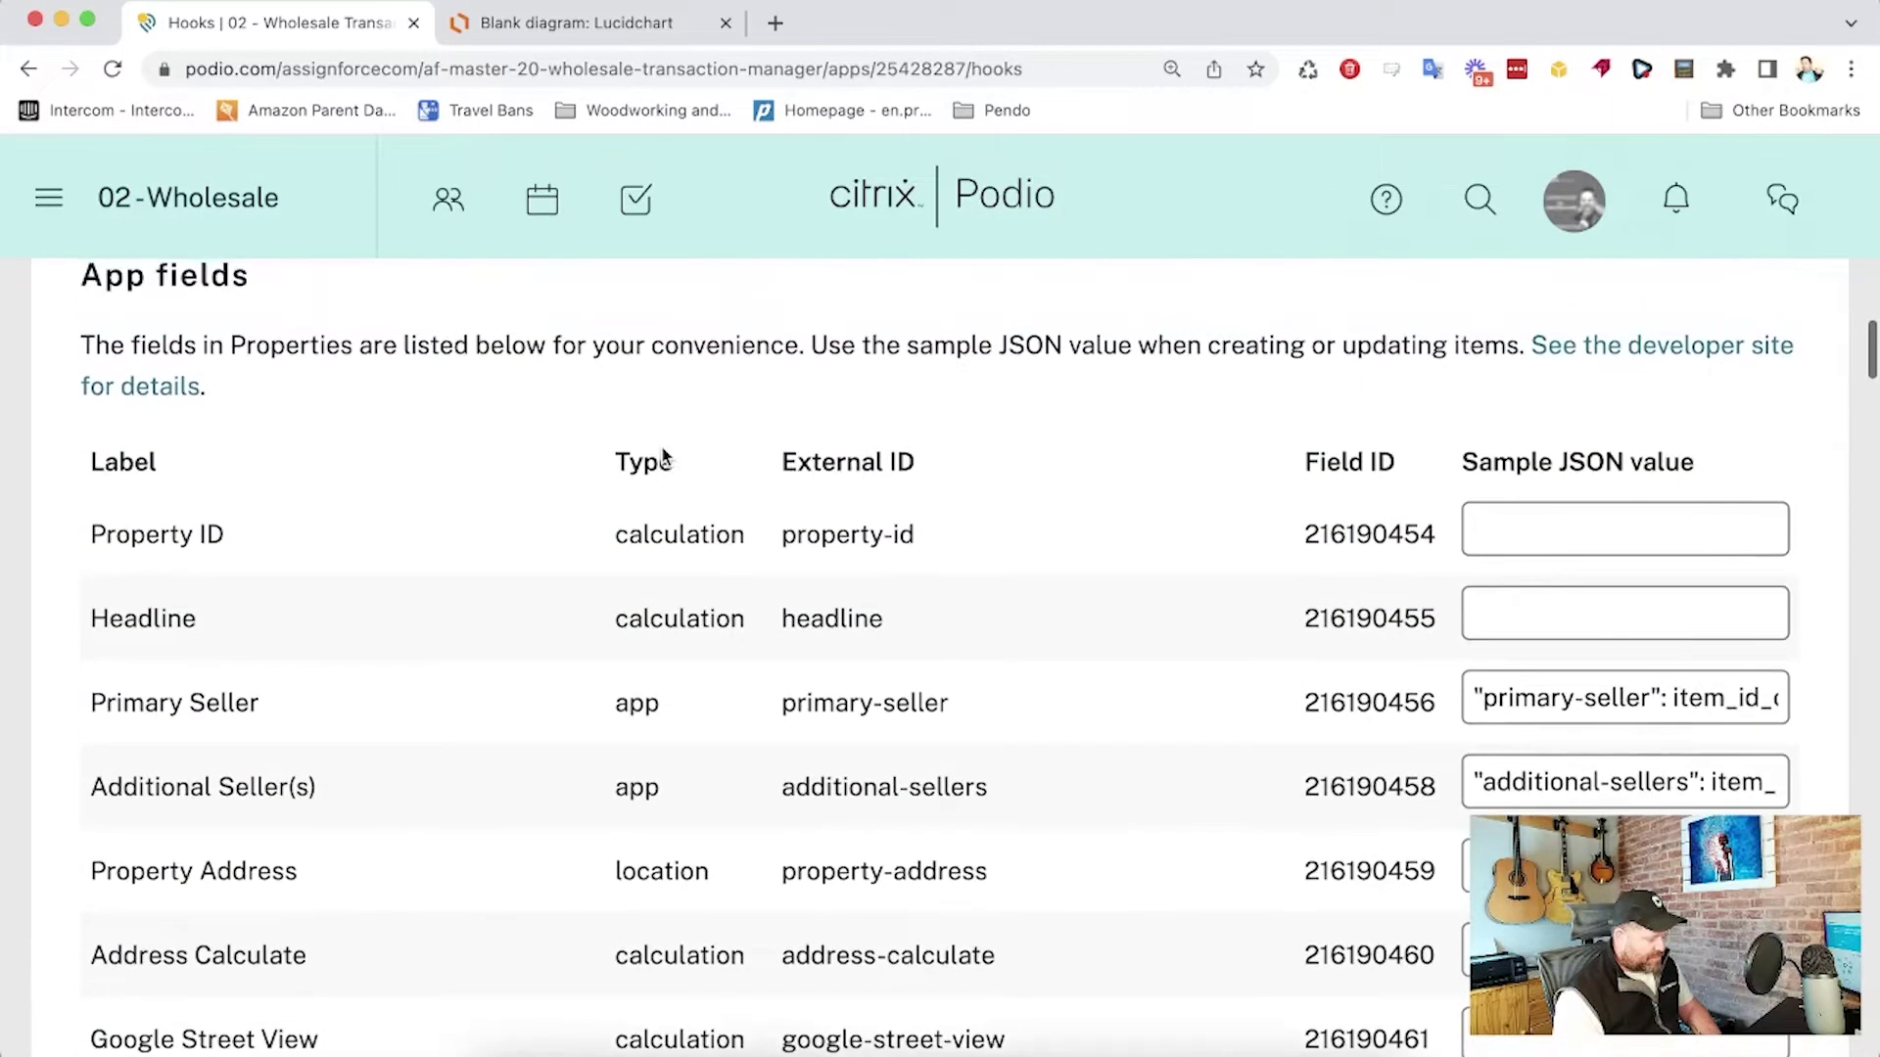
scroll(663, 456, "down", 1)
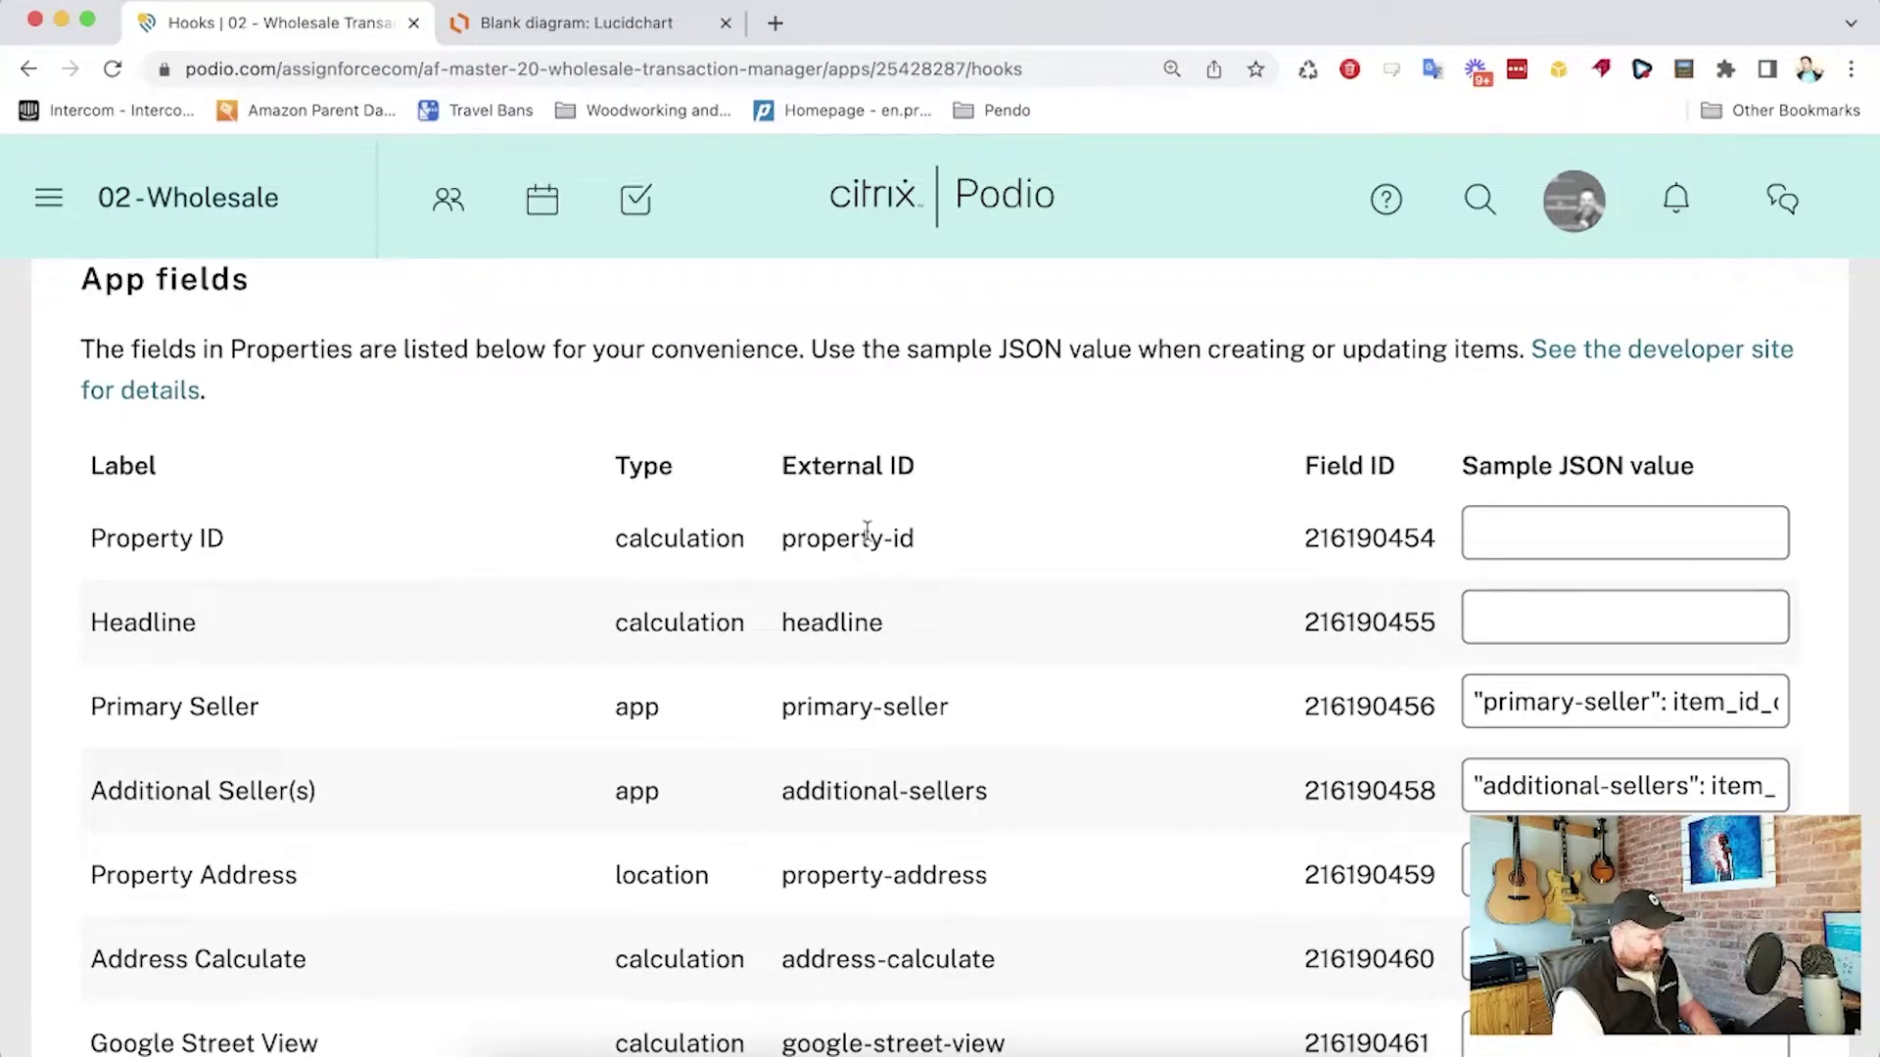
scroll(868, 528, "down", 2)
left_click_drag(914, 438, 782, 438)
Highlight the external IDs field, field-2 and field-3 of the dash-labelled calculation fields in the App fields list
scroll(781, 441, "down", 5)
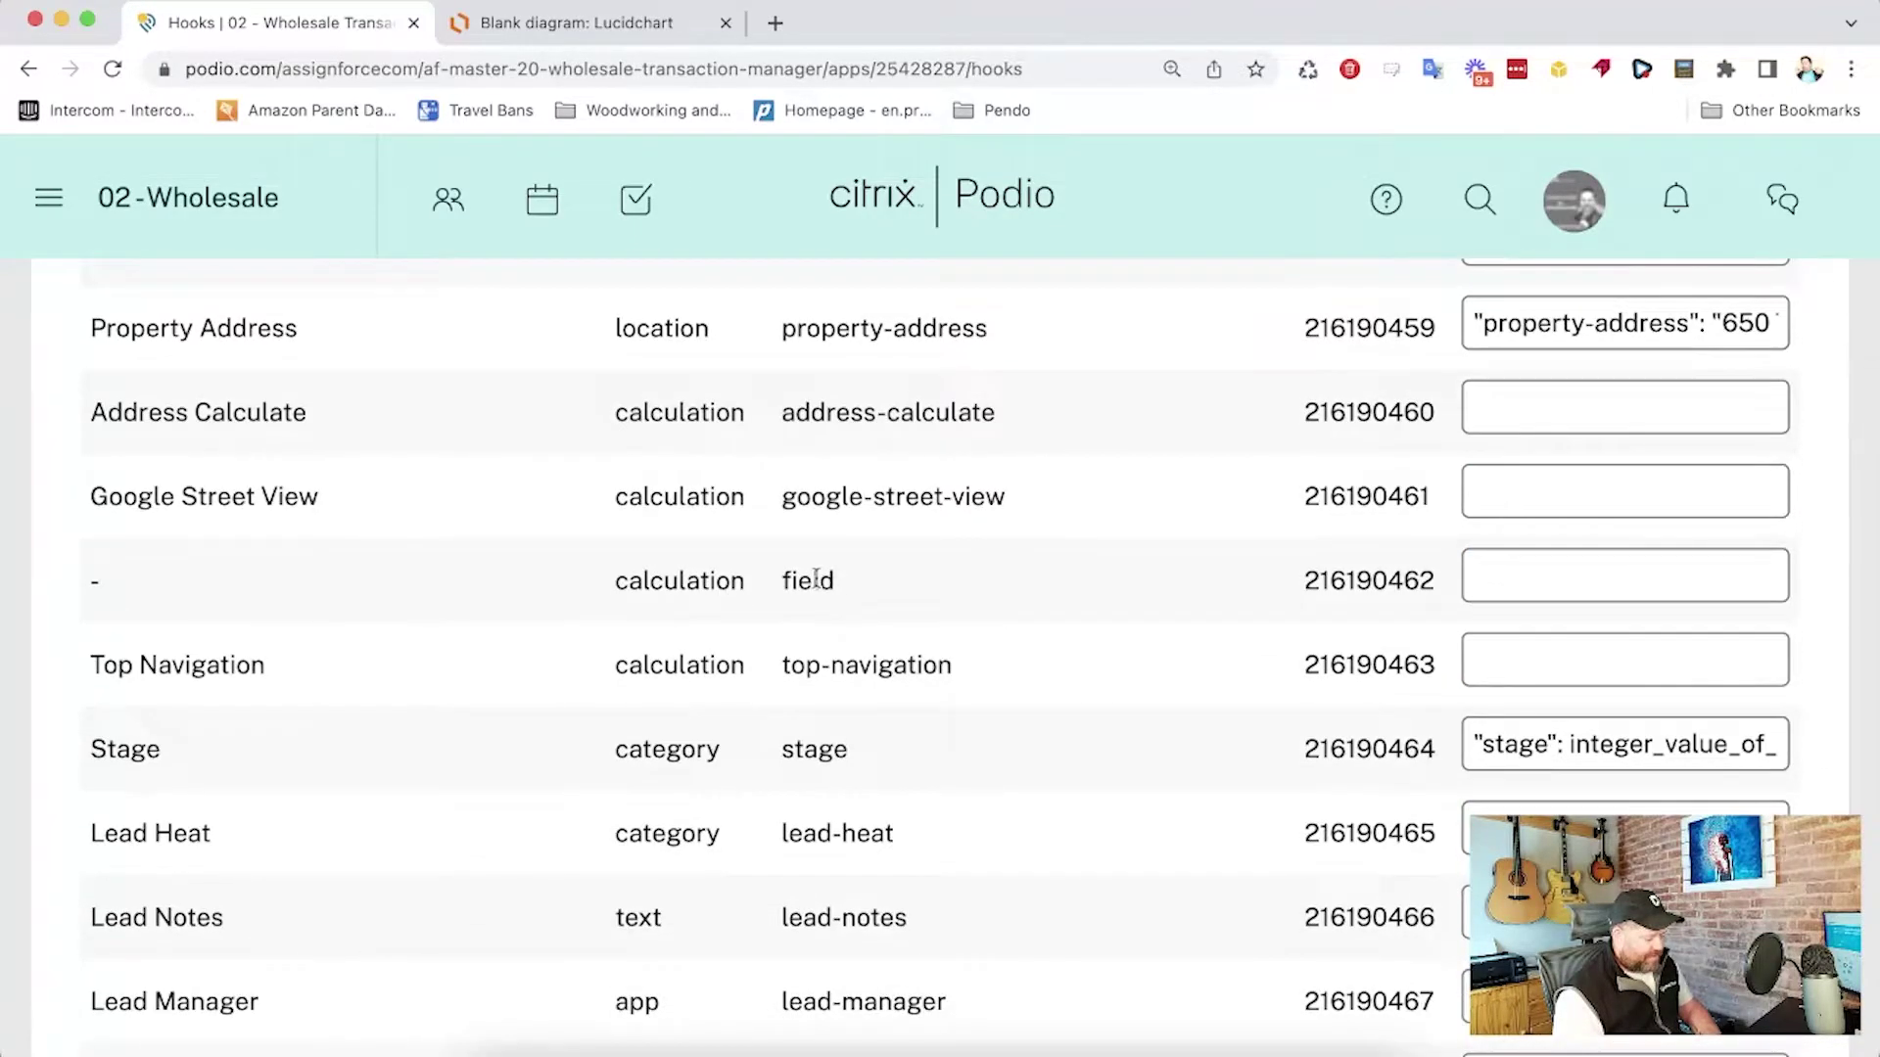
left_click_drag(833, 579, 768, 588)
scroll(766, 585, "down", 6)
left_click_drag(859, 808, 785, 807)
scroll(793, 824, "down", 5)
scroll(793, 825, "down", 2)
left_click_drag(872, 687, 780, 687)
scroll(909, 768, "down", 5)
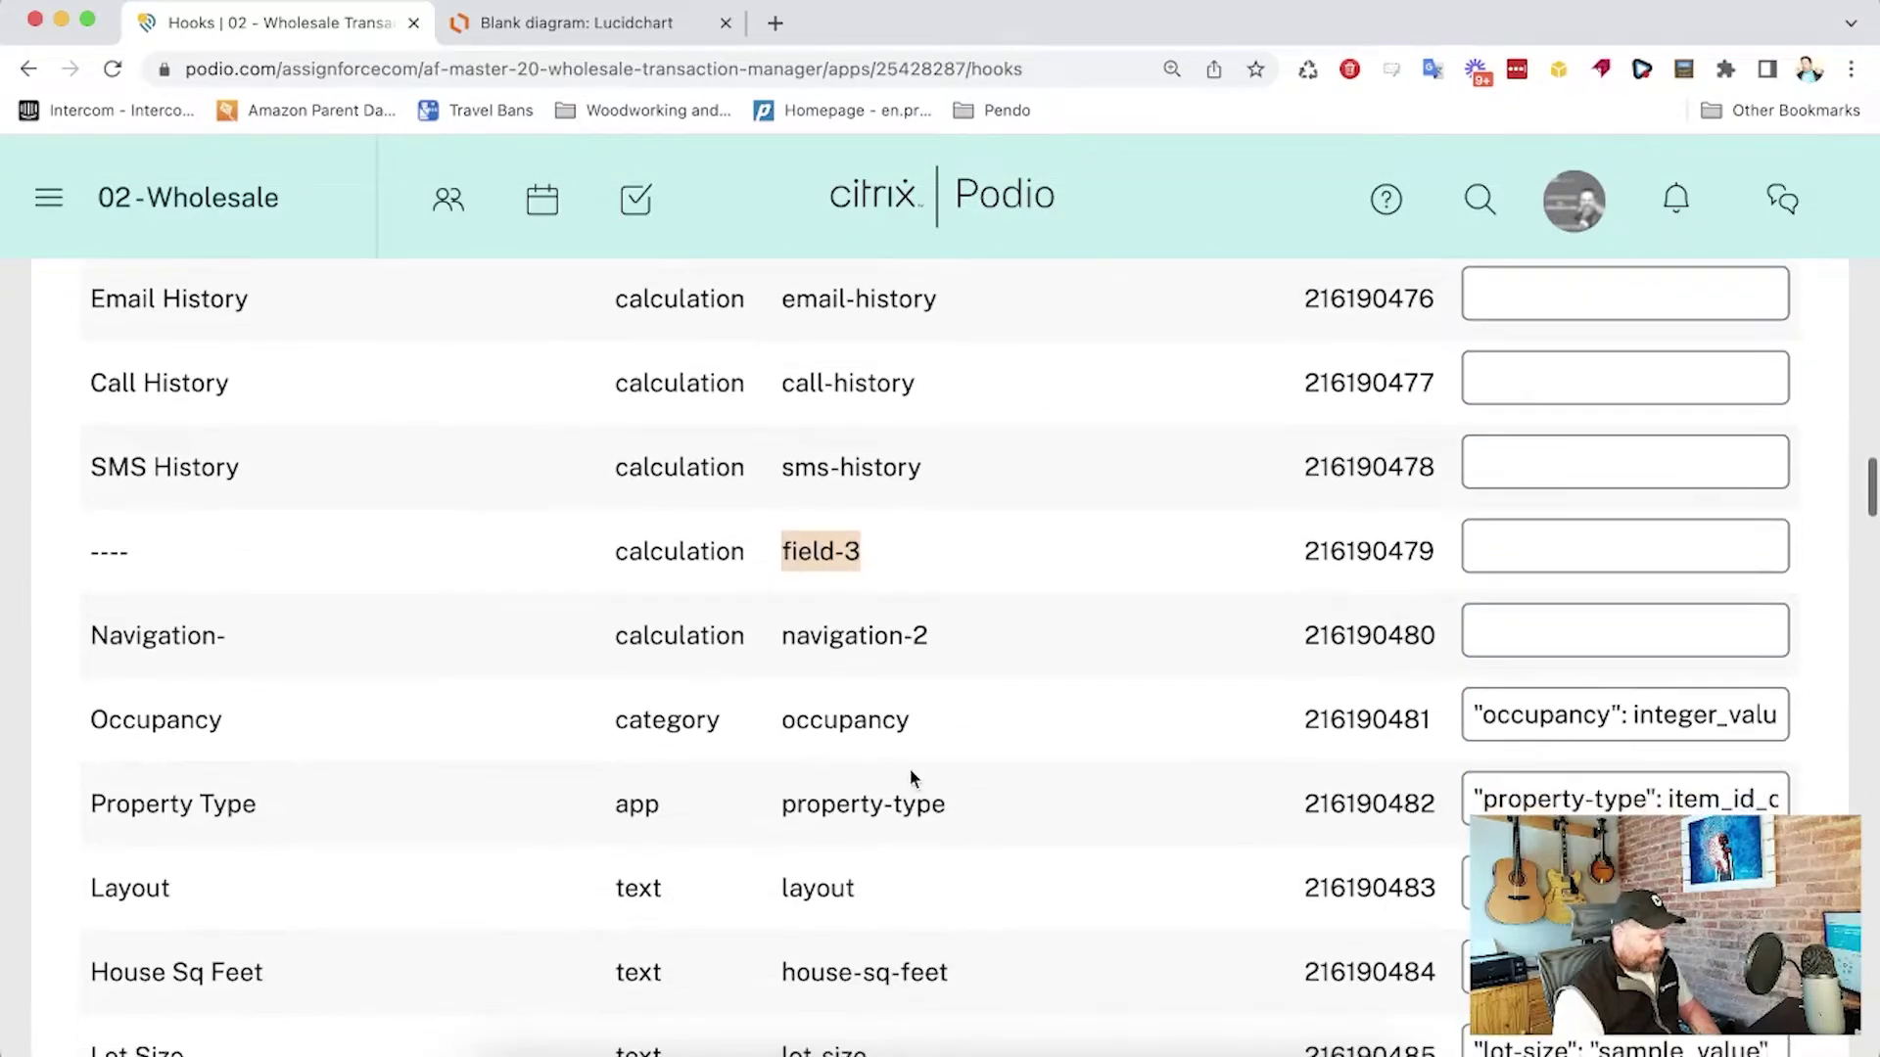
scroll(909, 769, "up", 3)
scroll(908, 767, "up", 1)
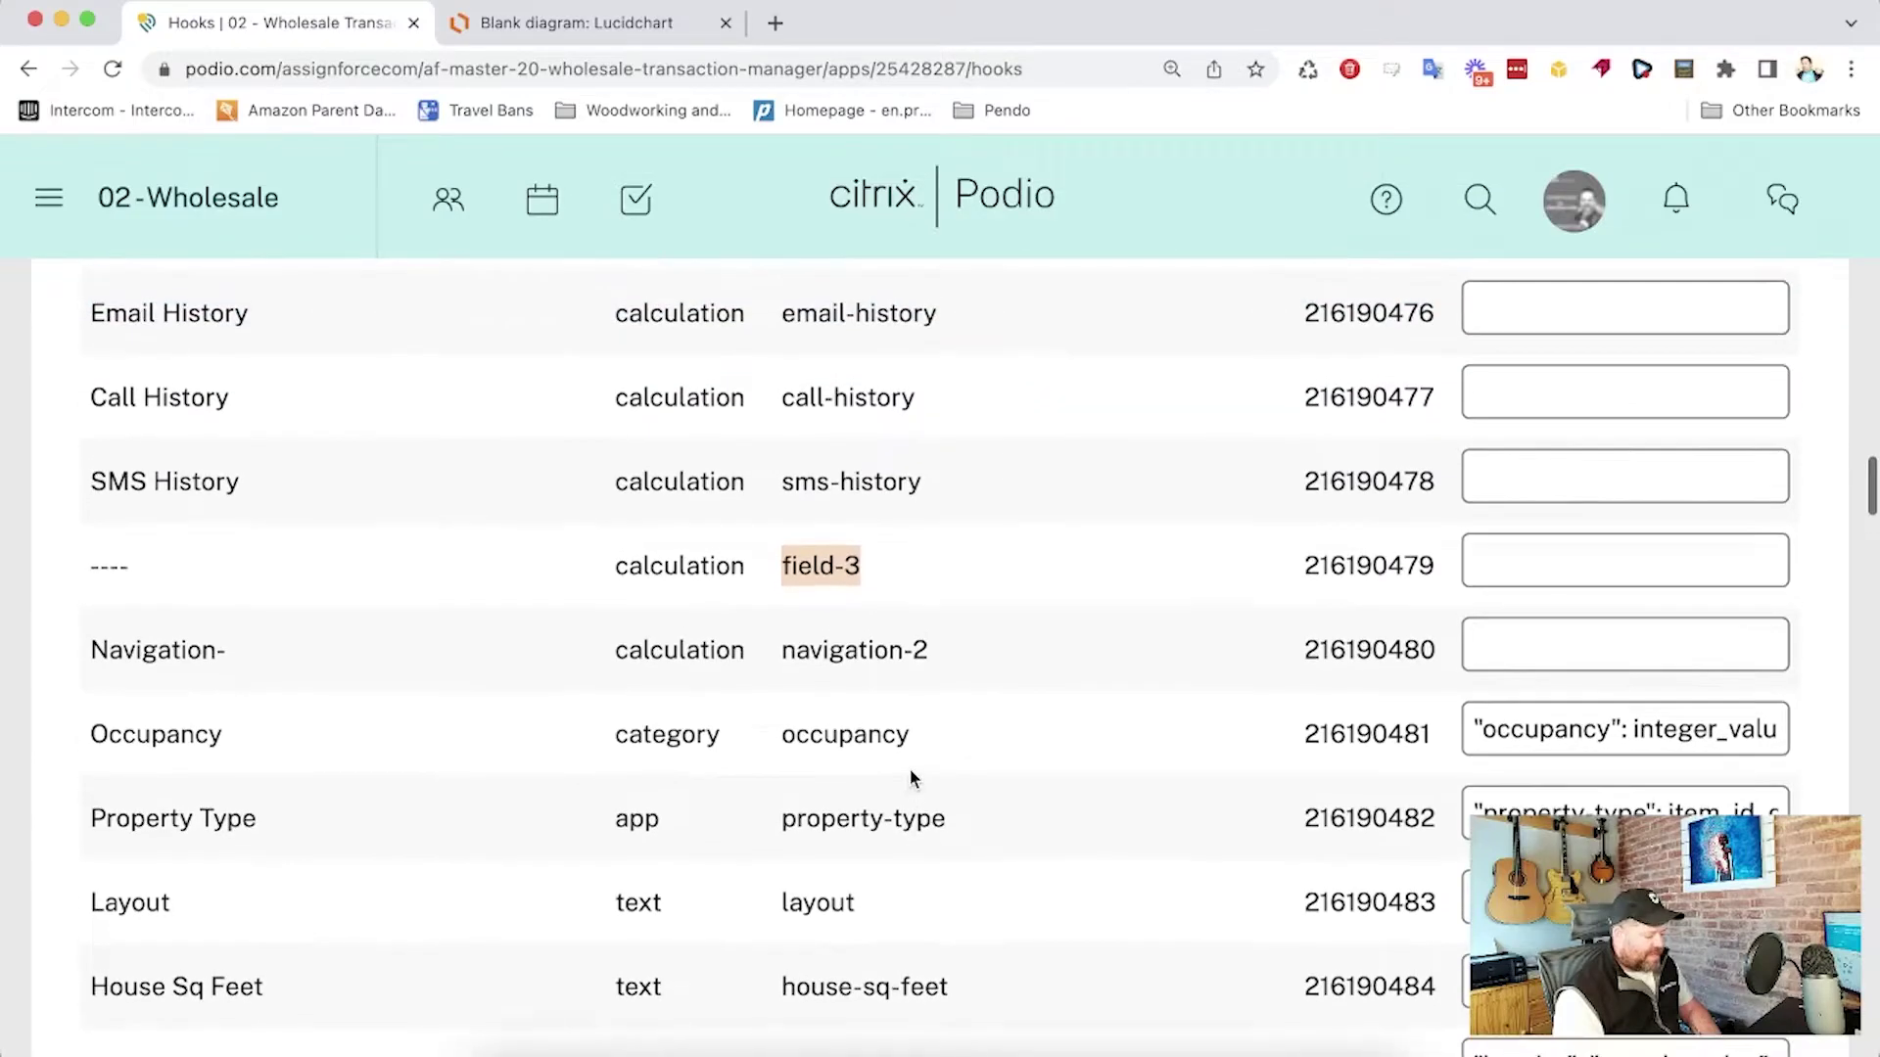
scroll(818, 726, "up", 10)
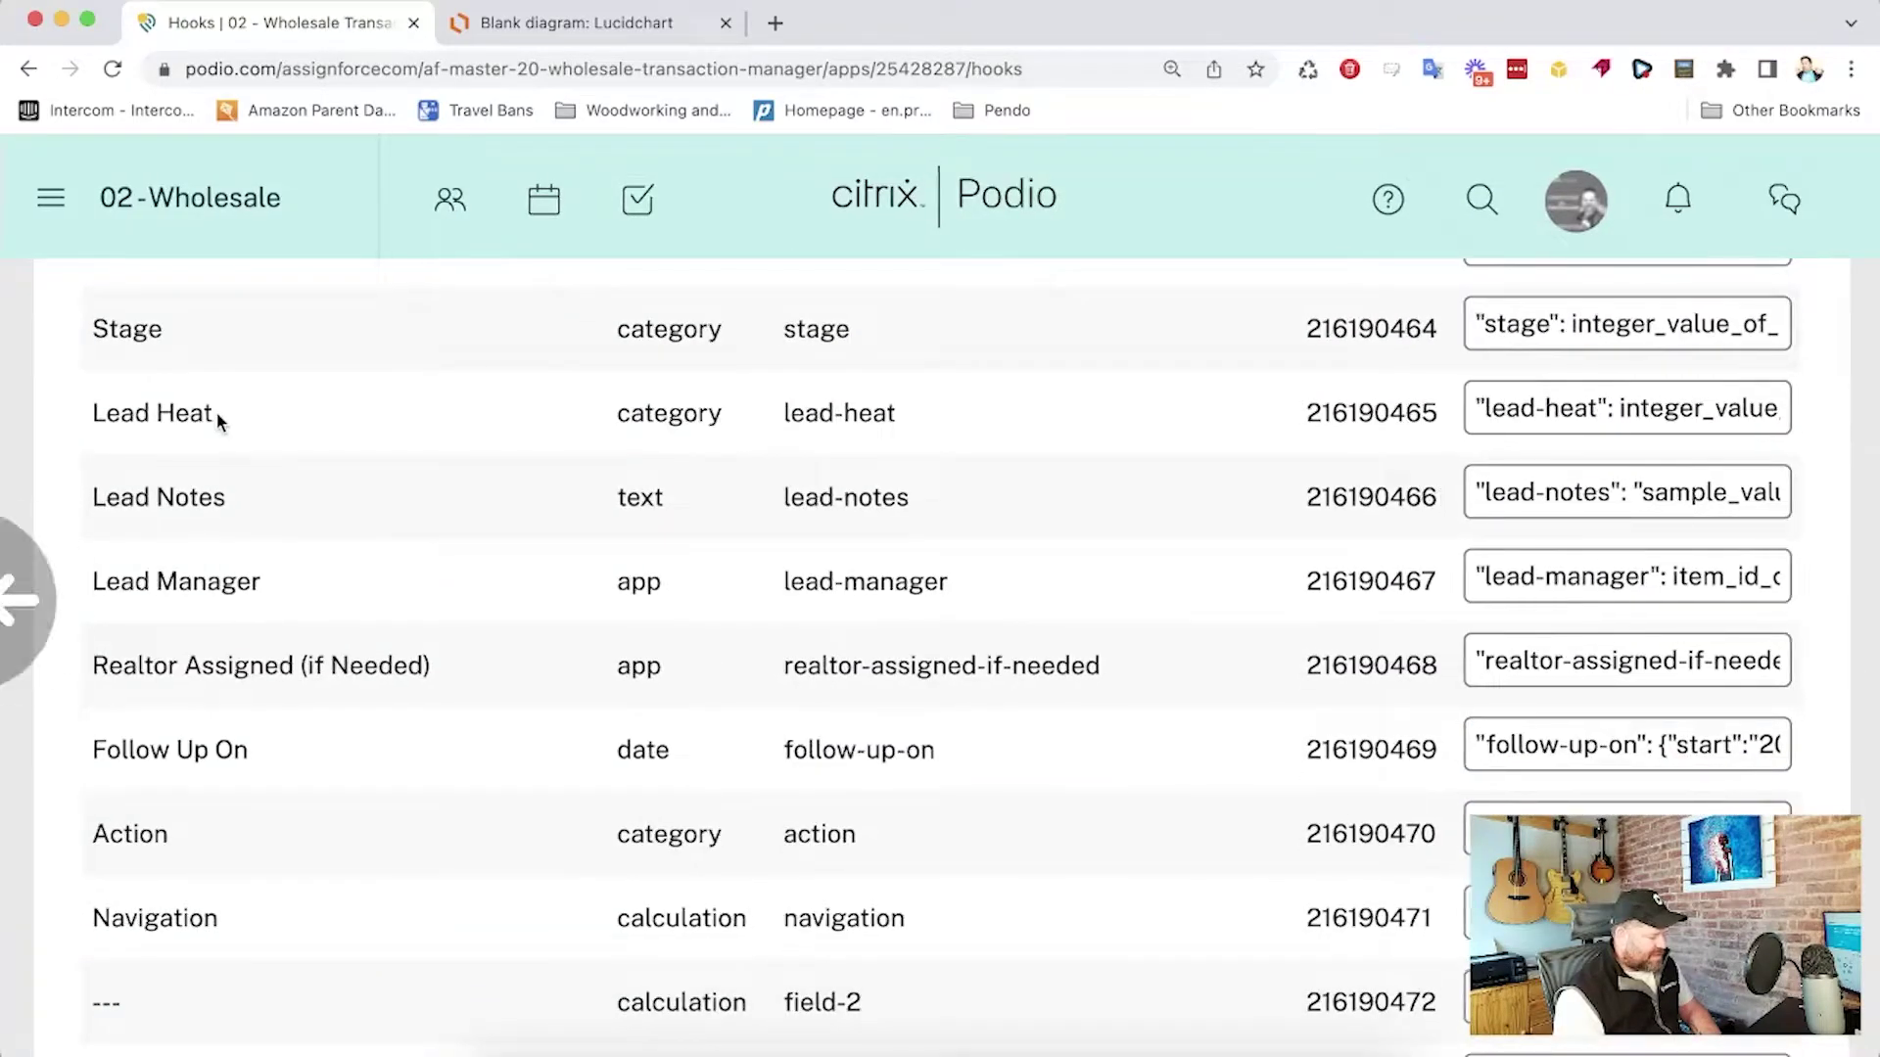
Go back to the Properties list, open the fourth property record and view its Top Navigation links
key("super+Left")
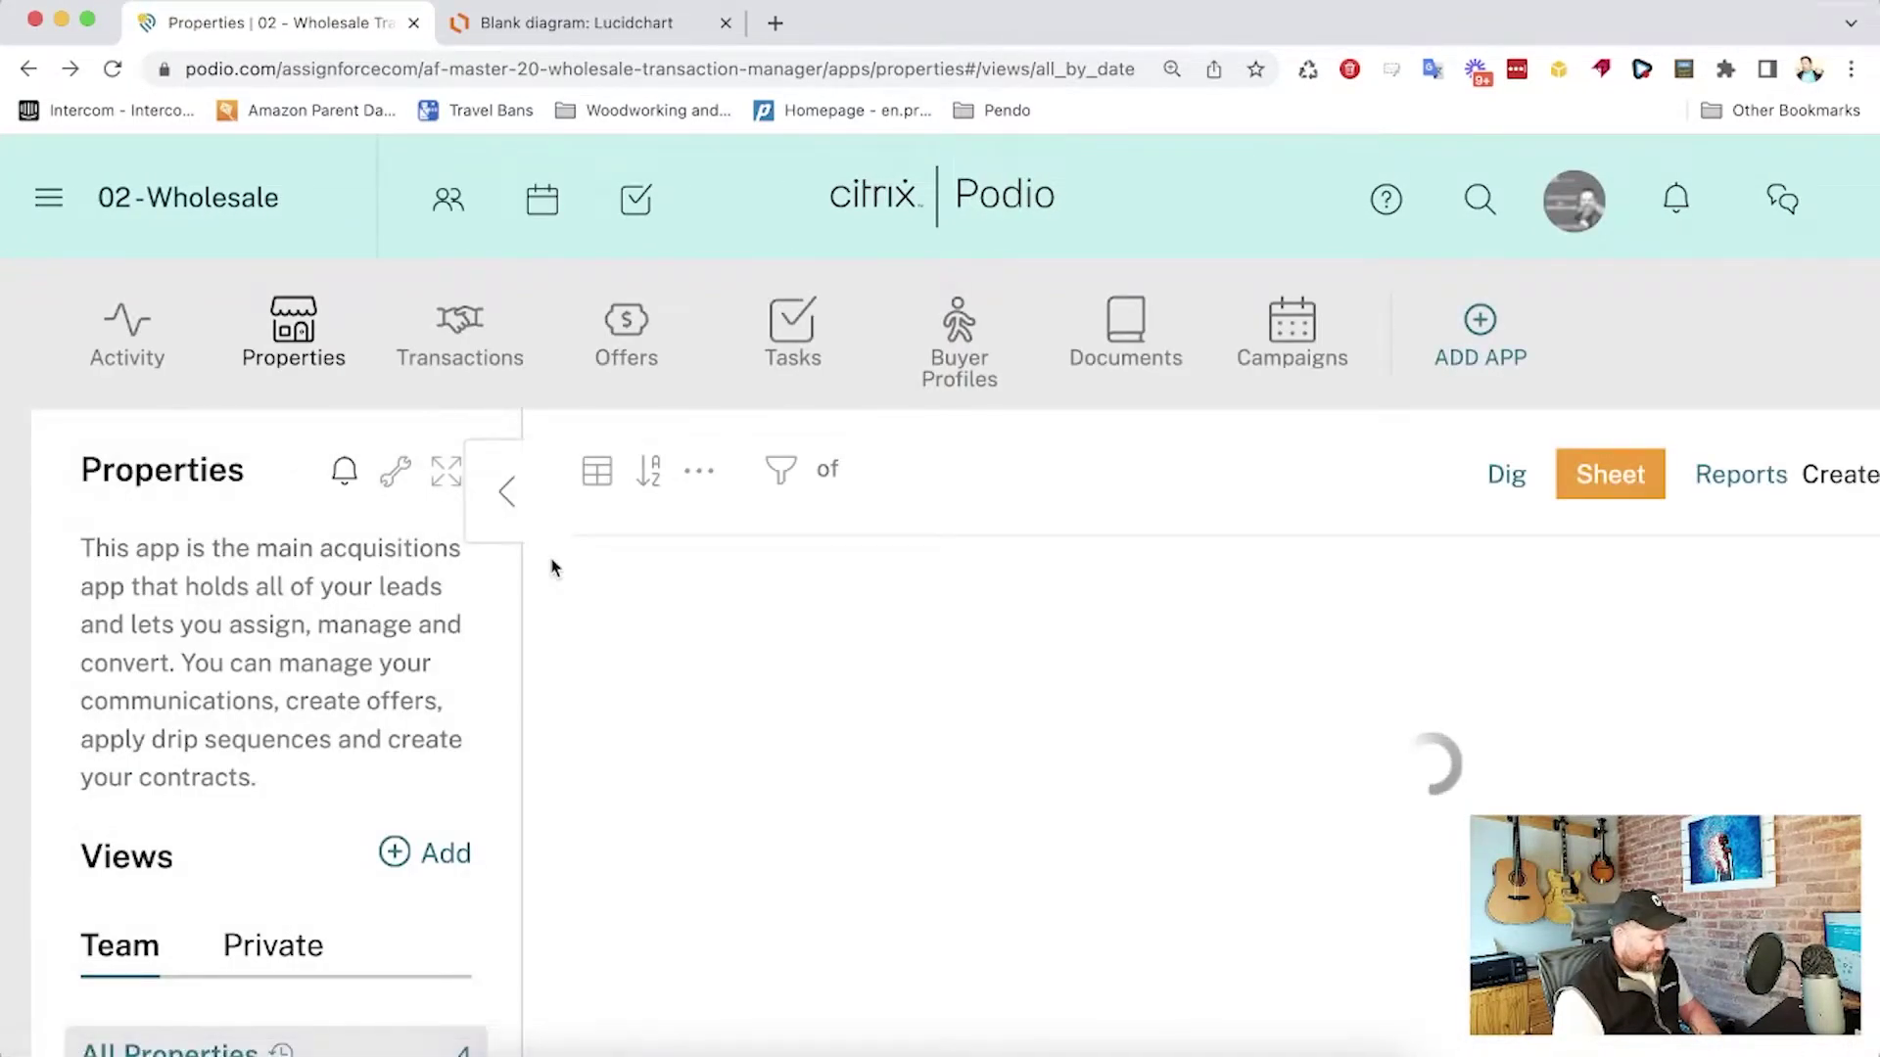
left_click(701, 838)
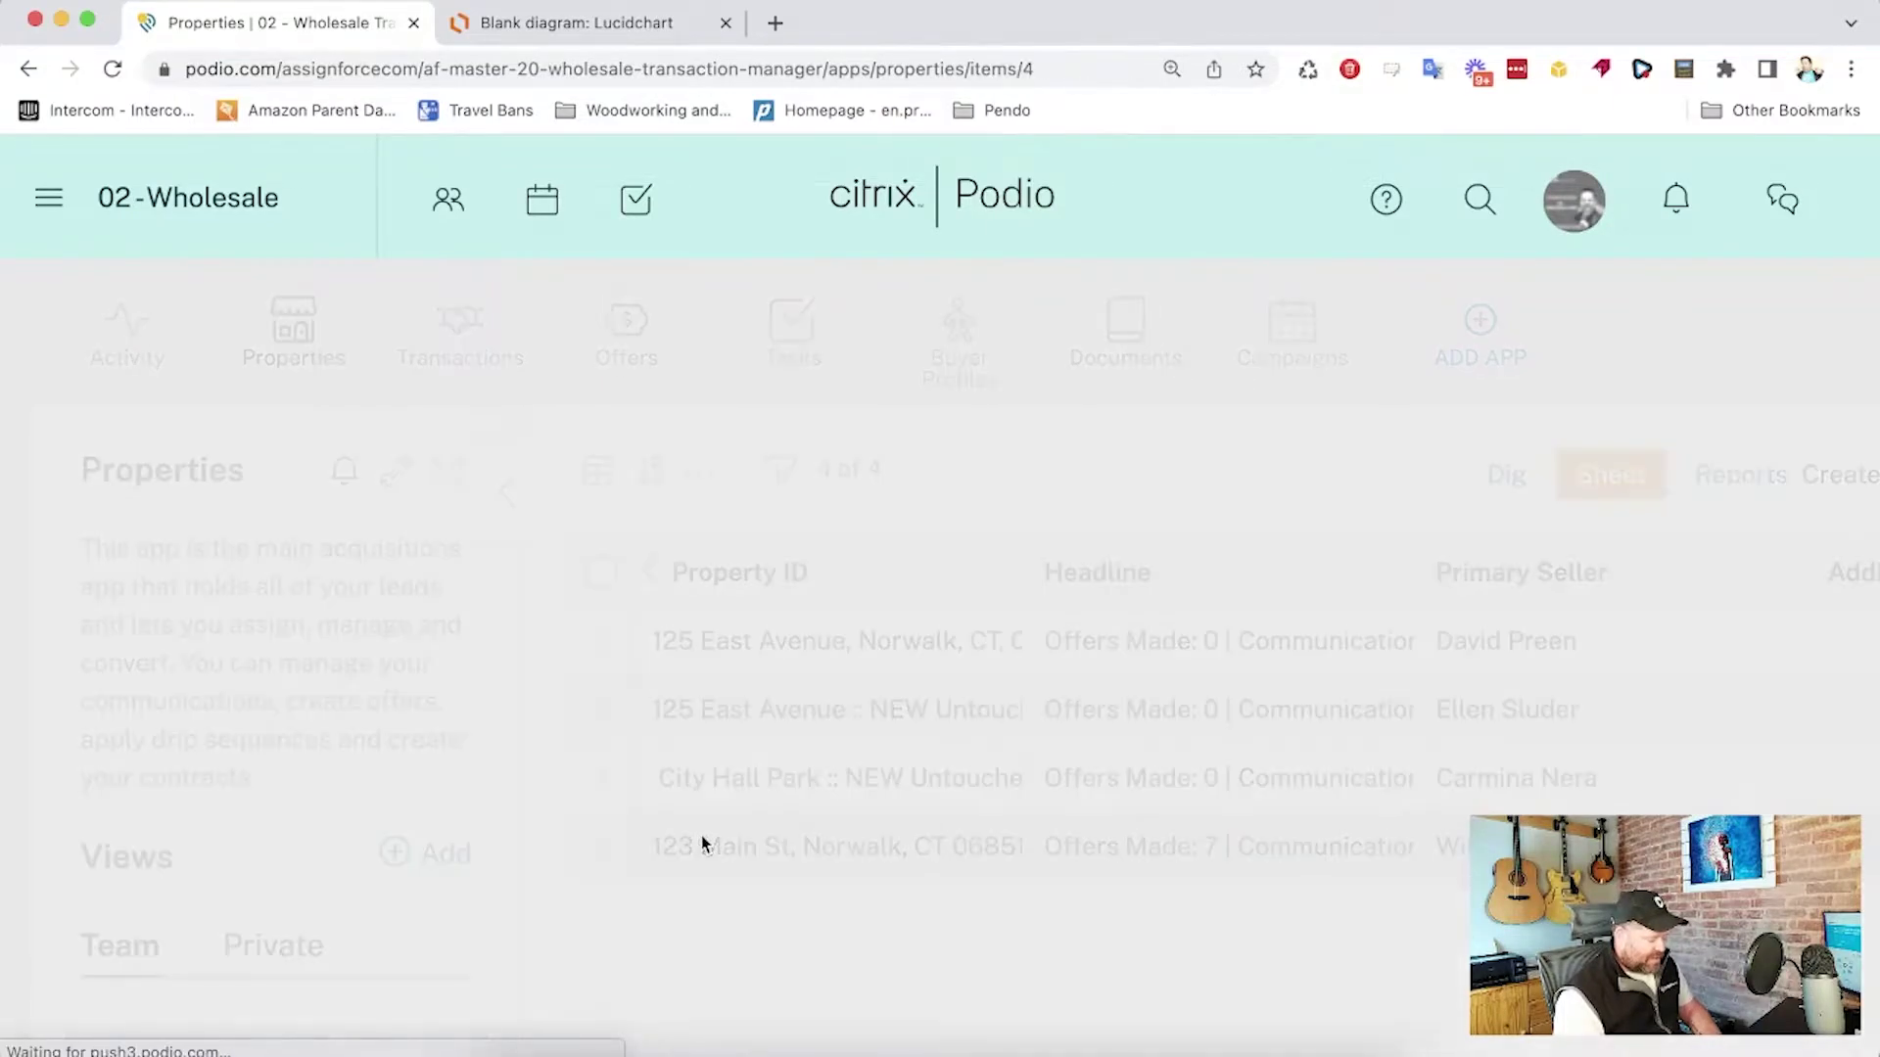
scroll(381, 718, "down", 15)
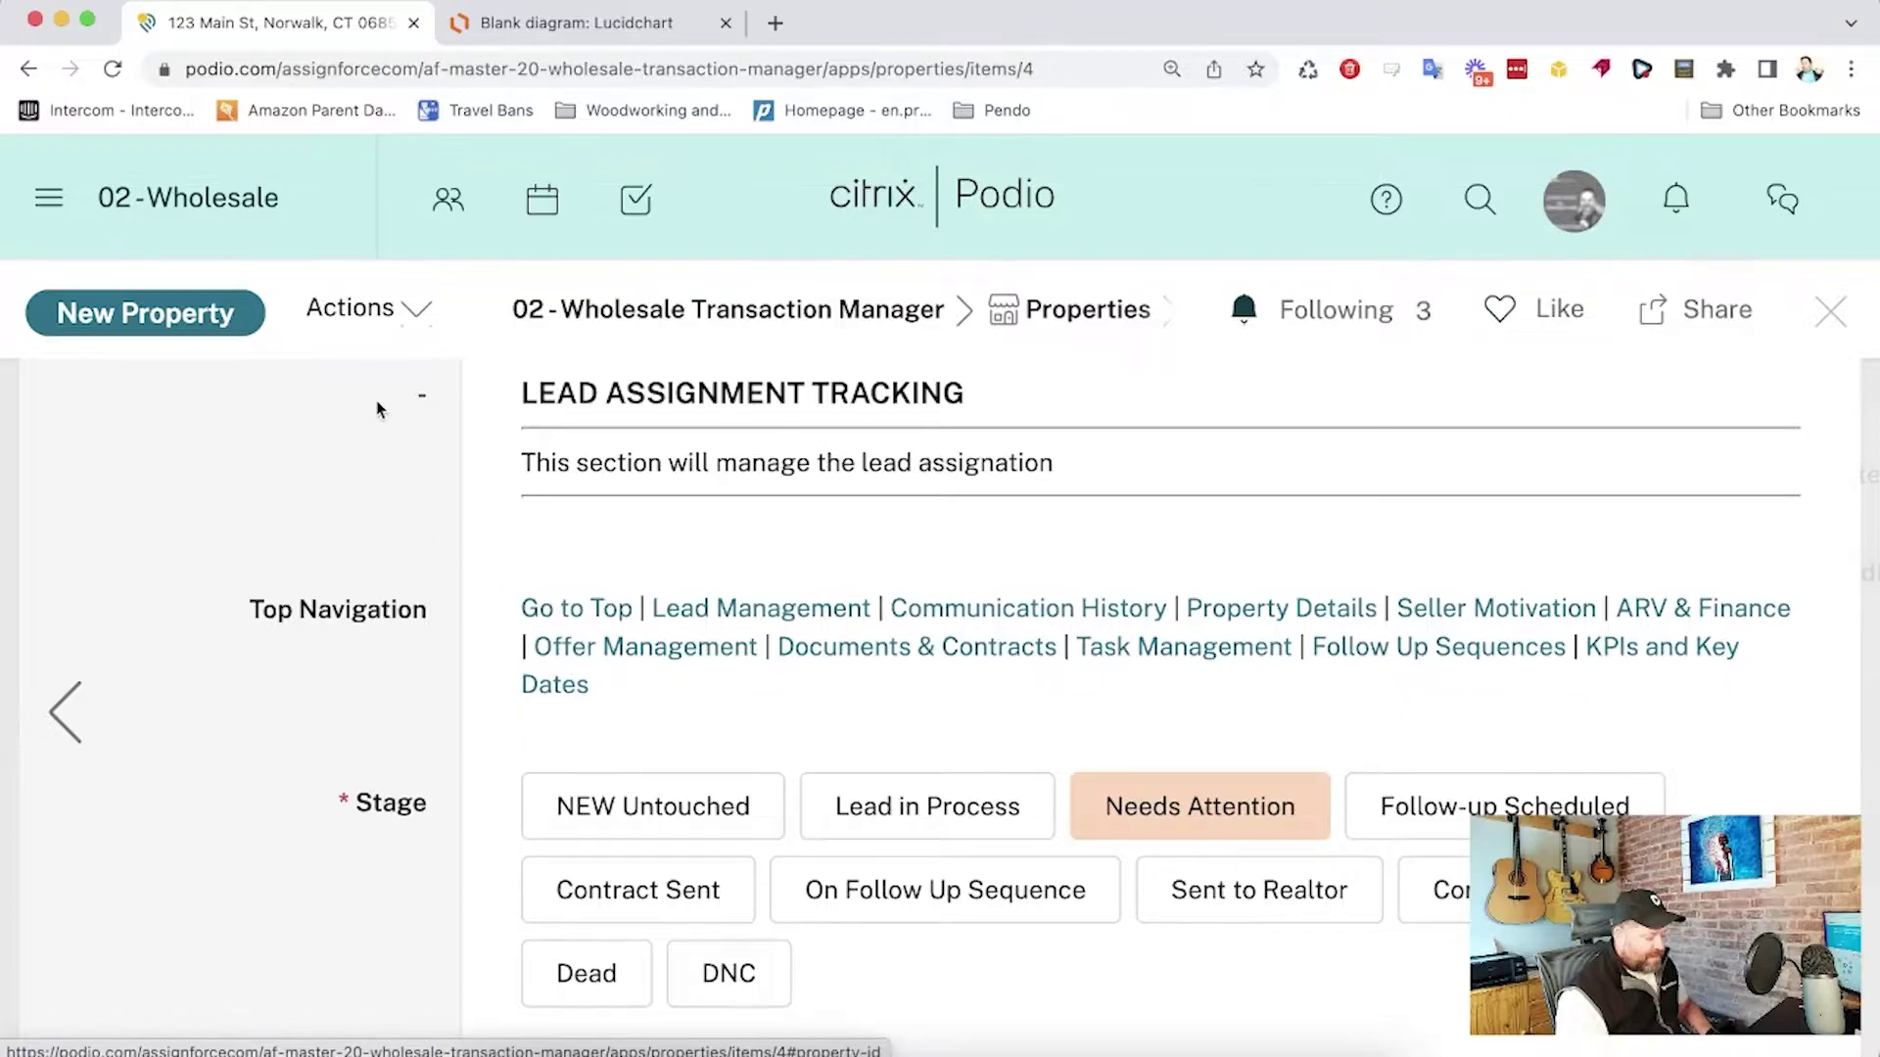
Close the property record and open the Properties app's template for modification
left_click(370, 315)
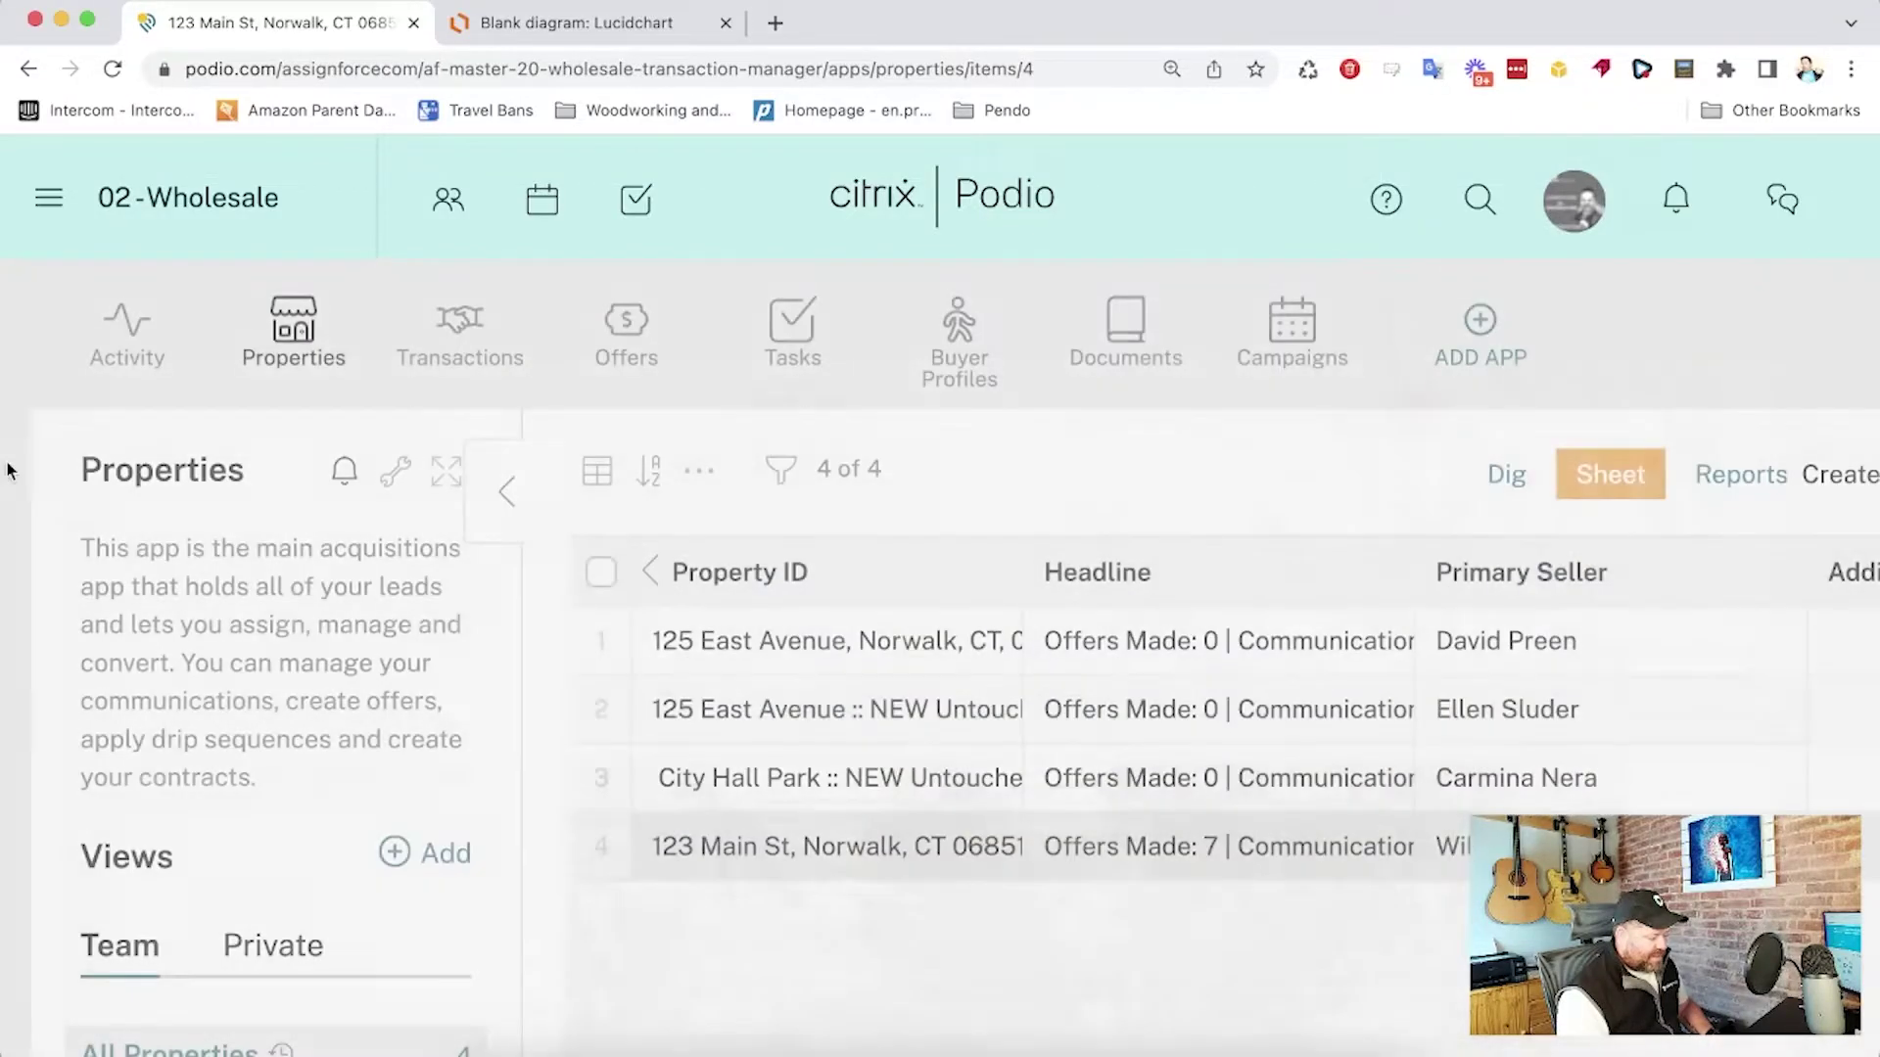
left_click(8, 470)
left_click(396, 471)
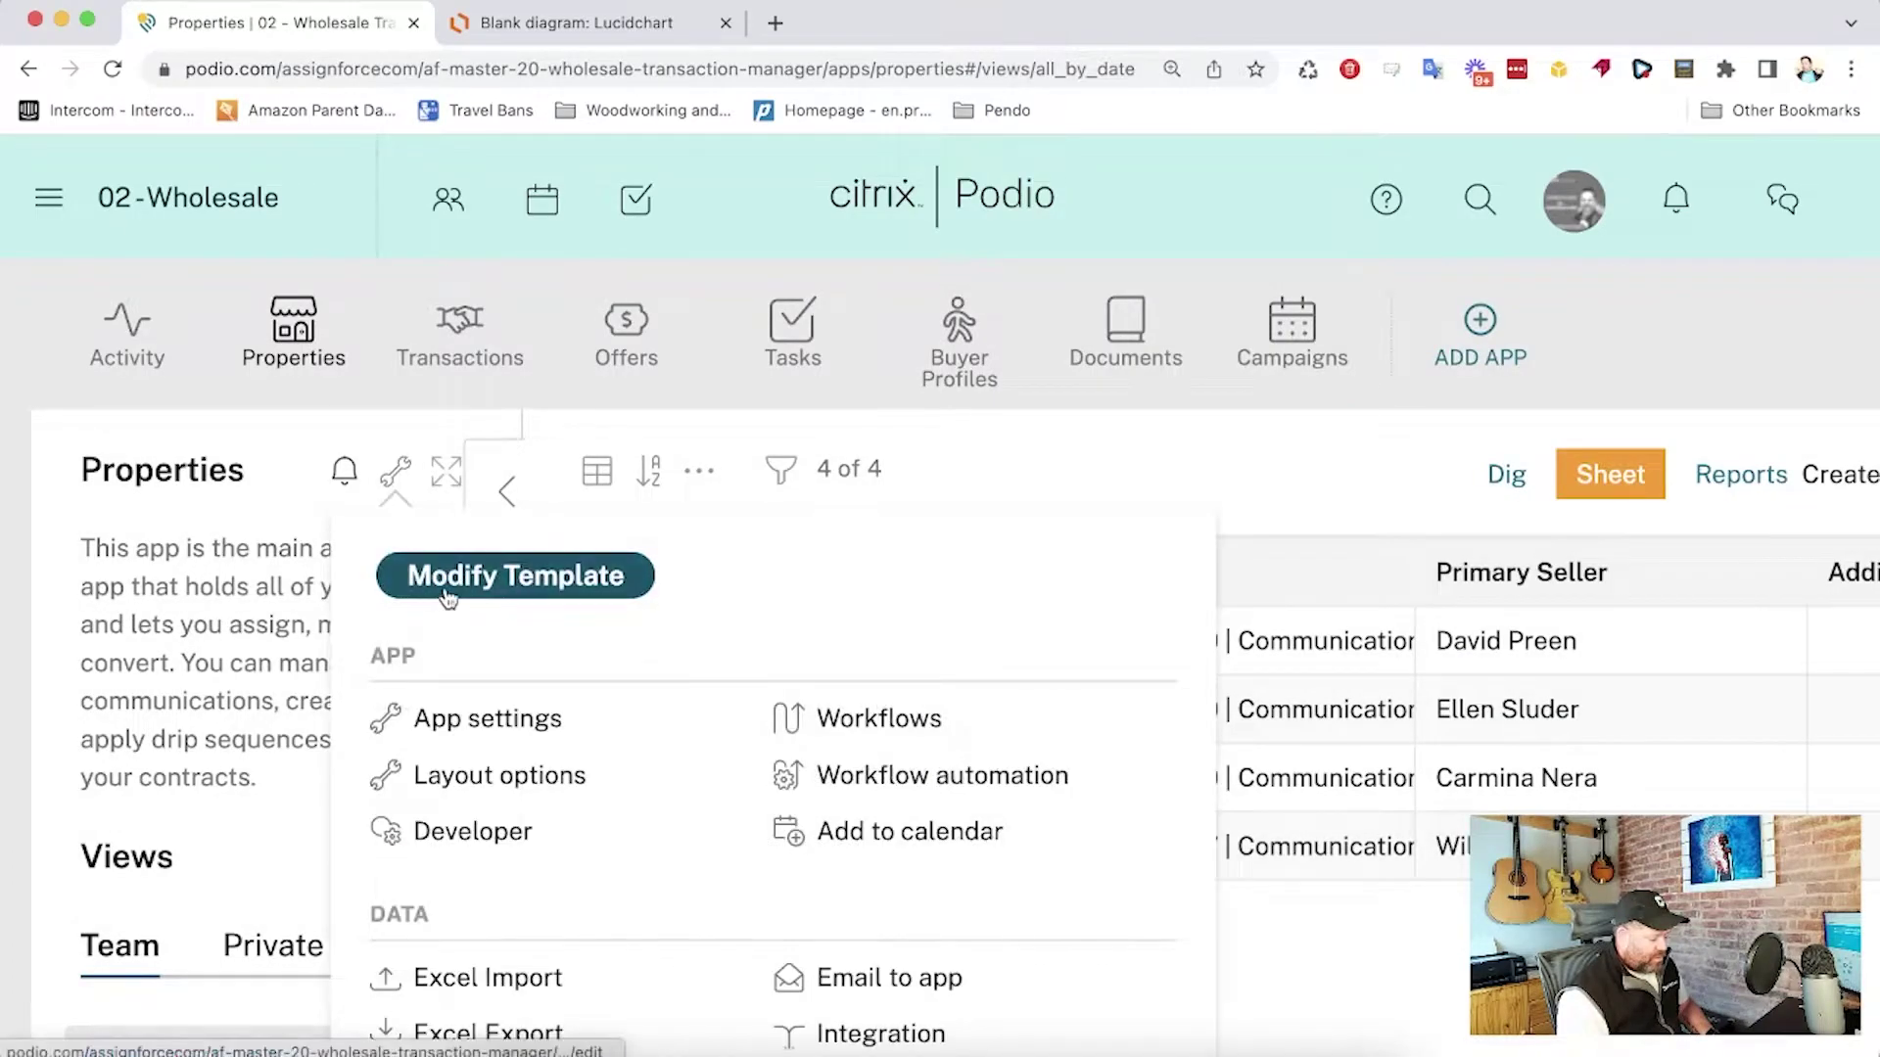
left_click(456, 582)
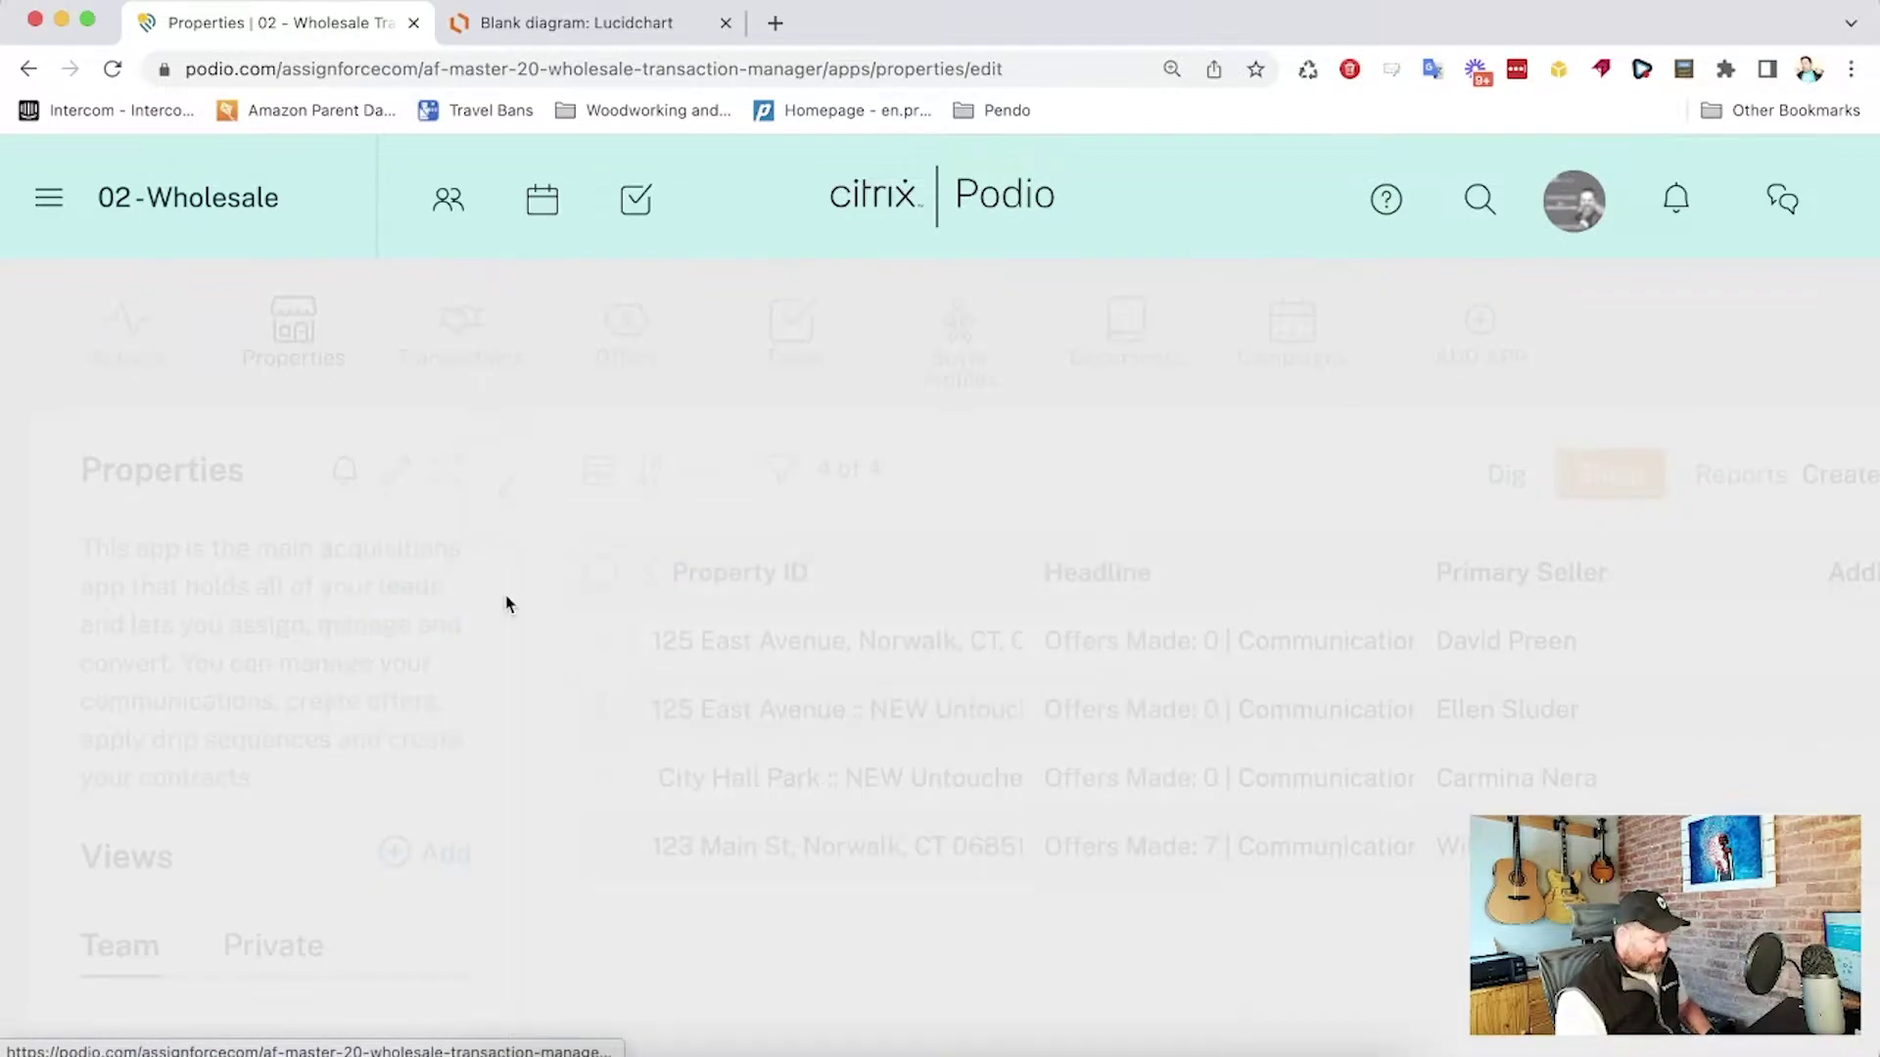
scroll(878, 727, "down", 20)
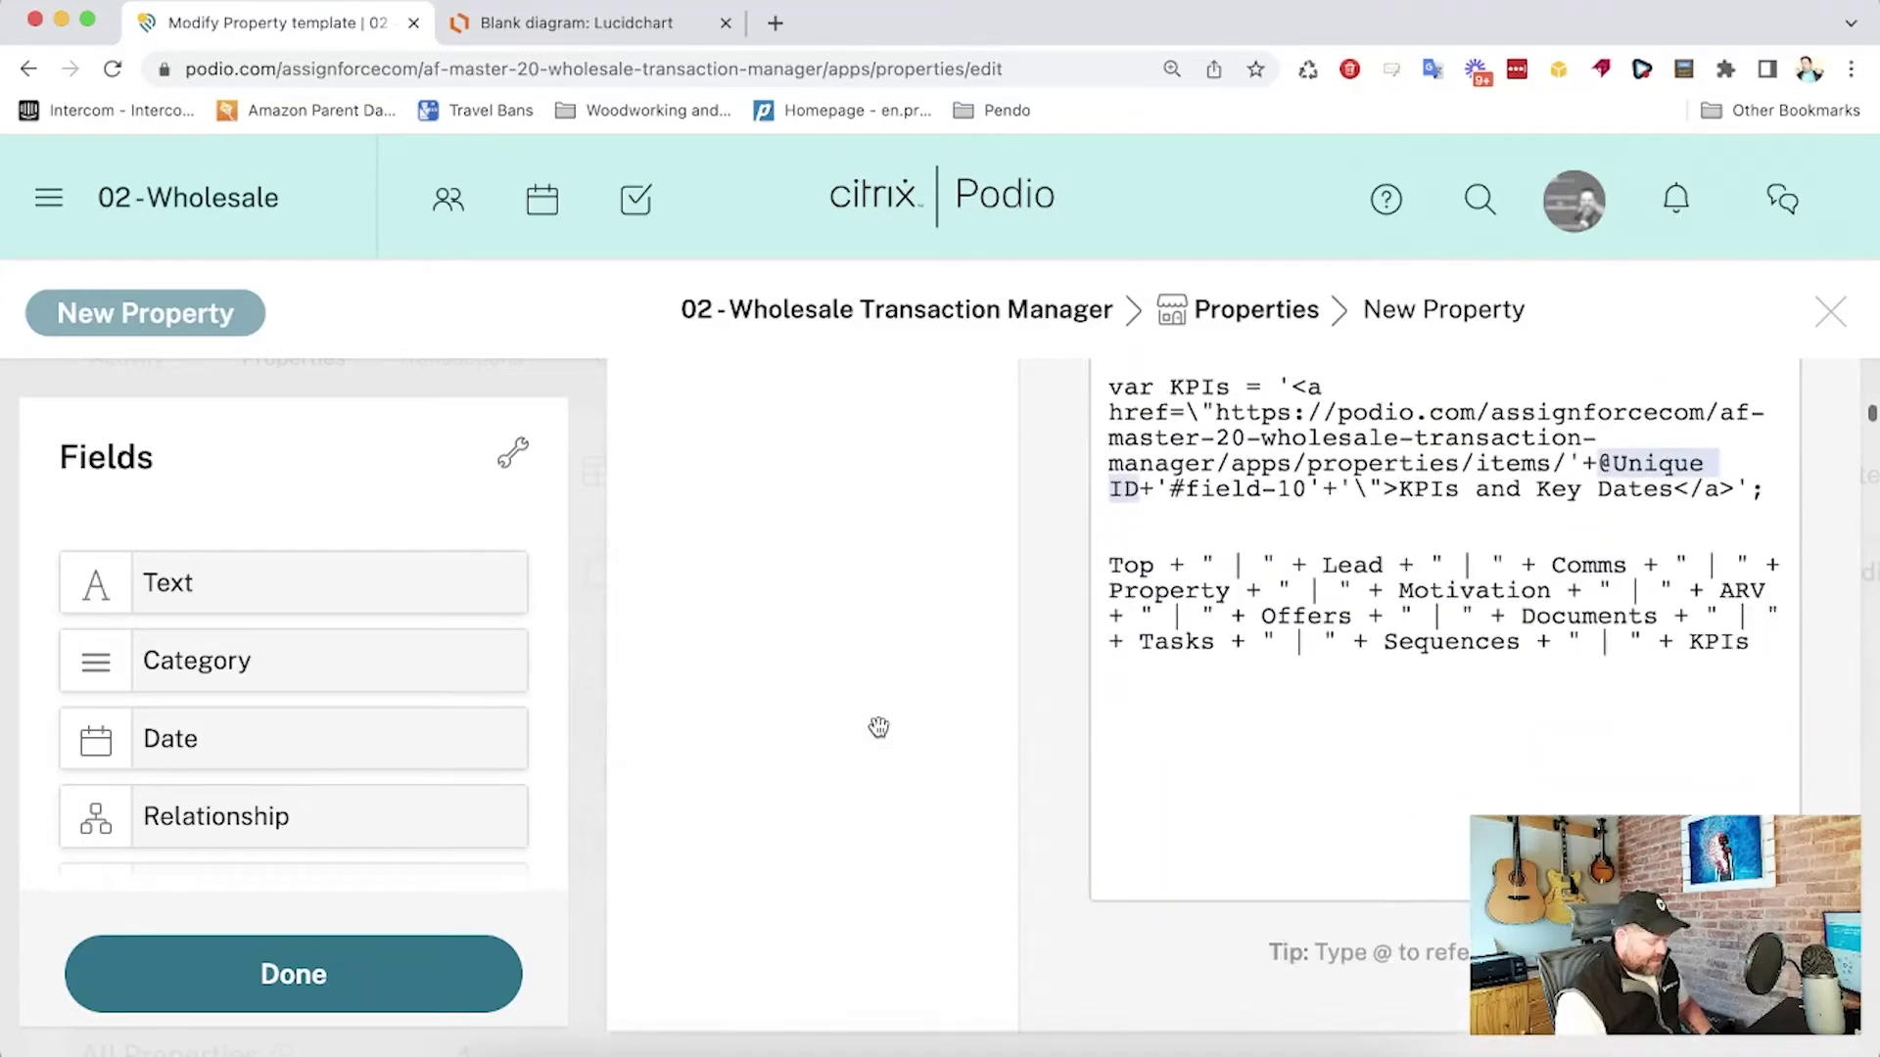
scroll(878, 726, "down", 10)
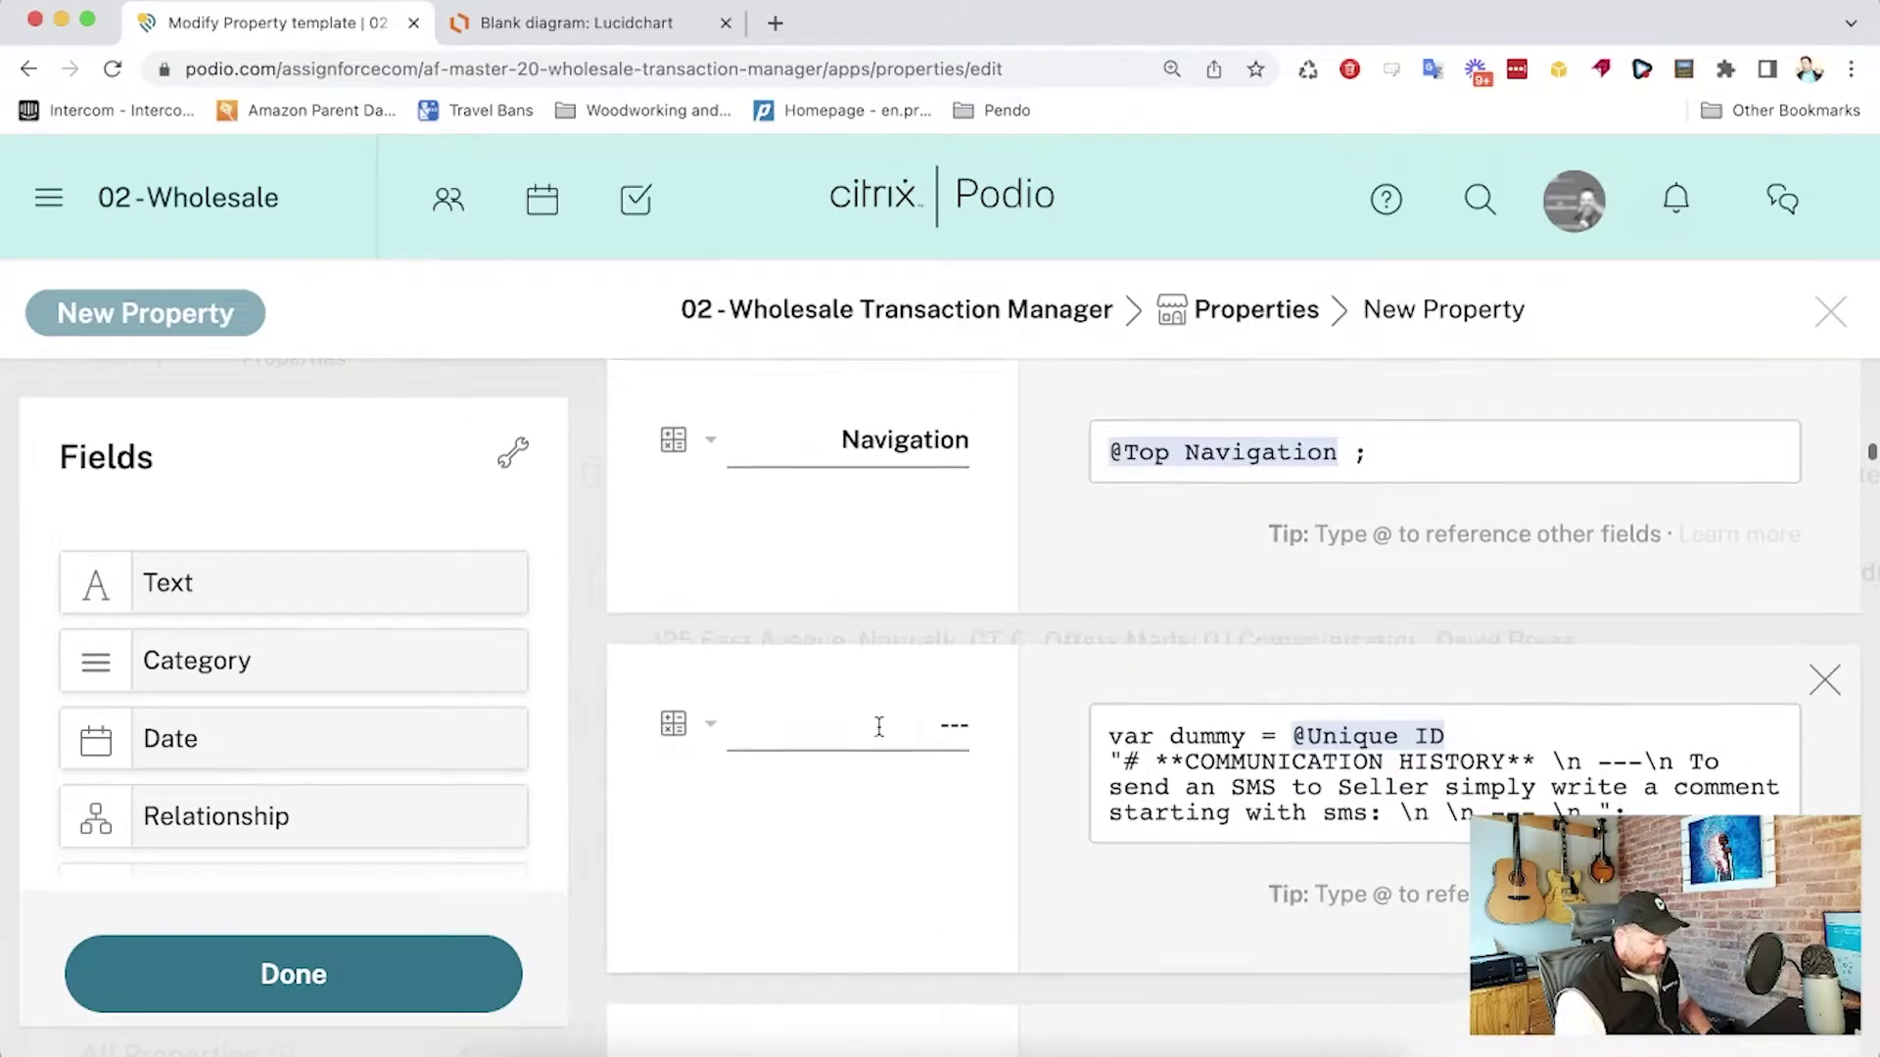
scroll(1123, 509, "up", 1)
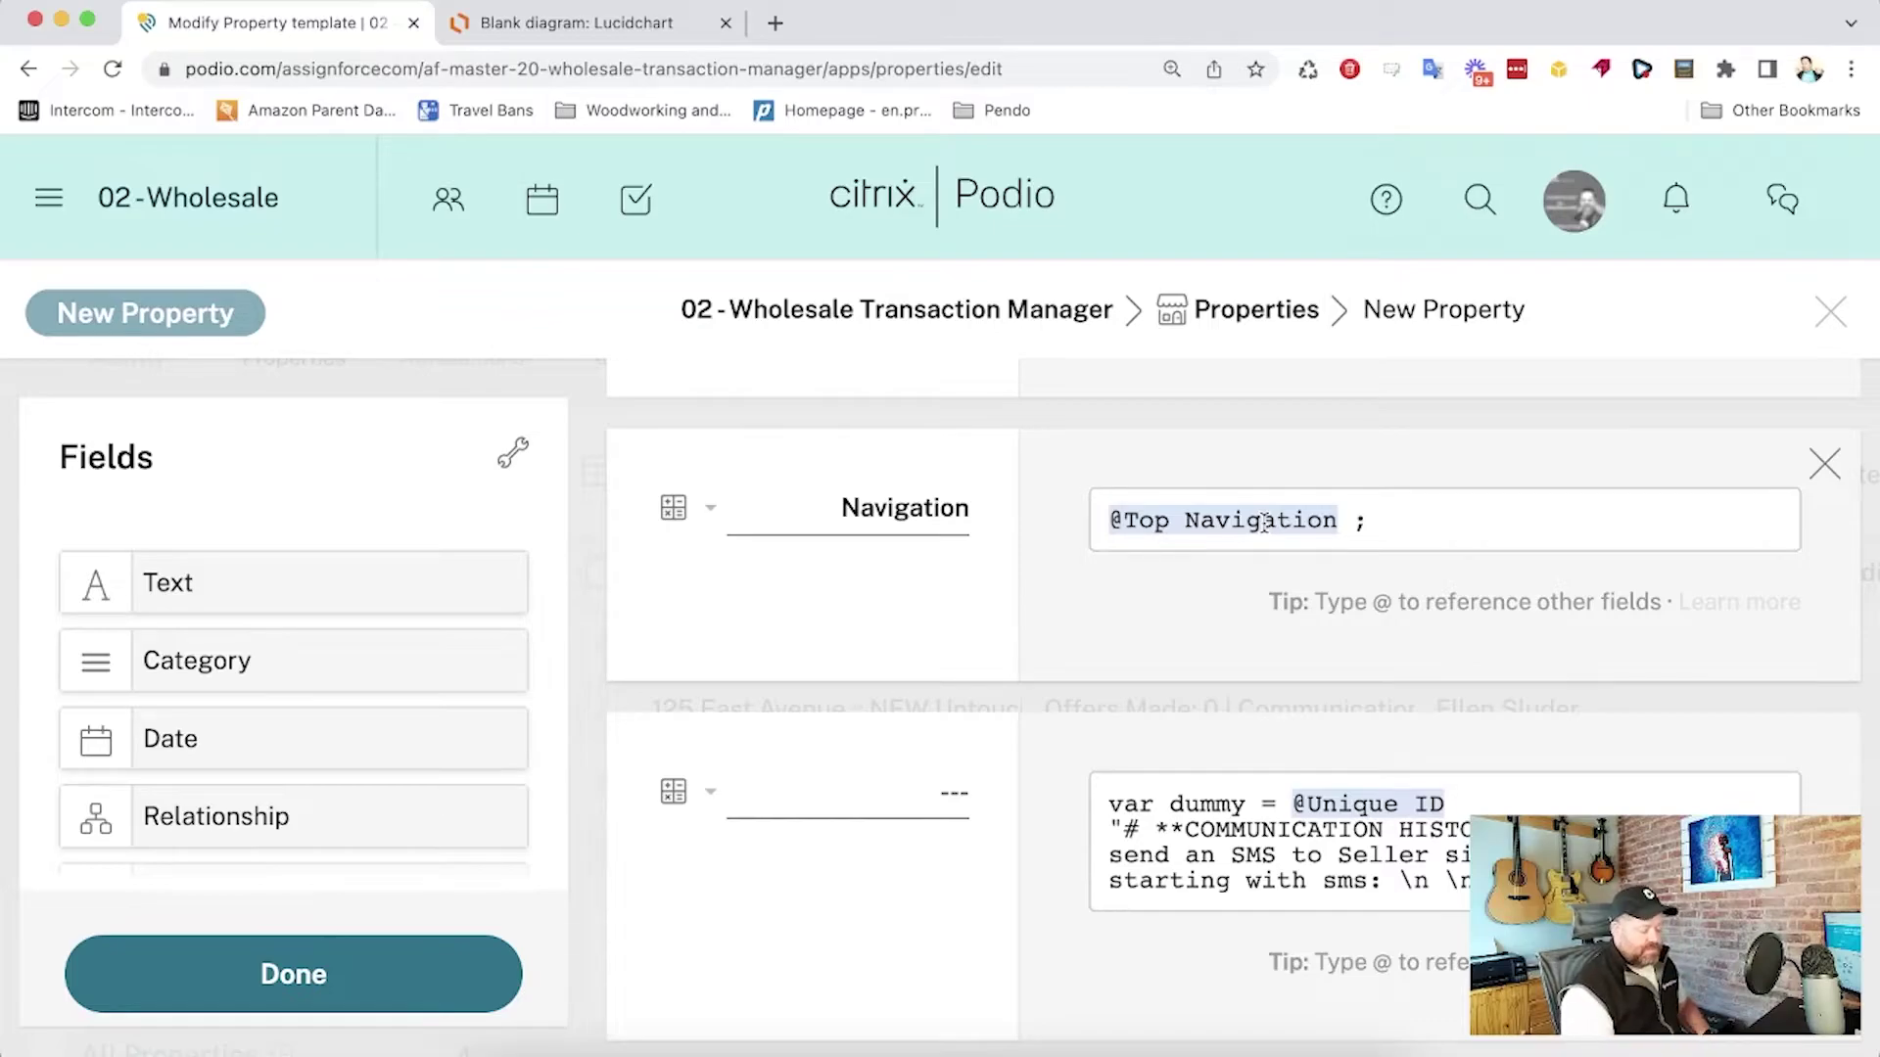
key("Escape")
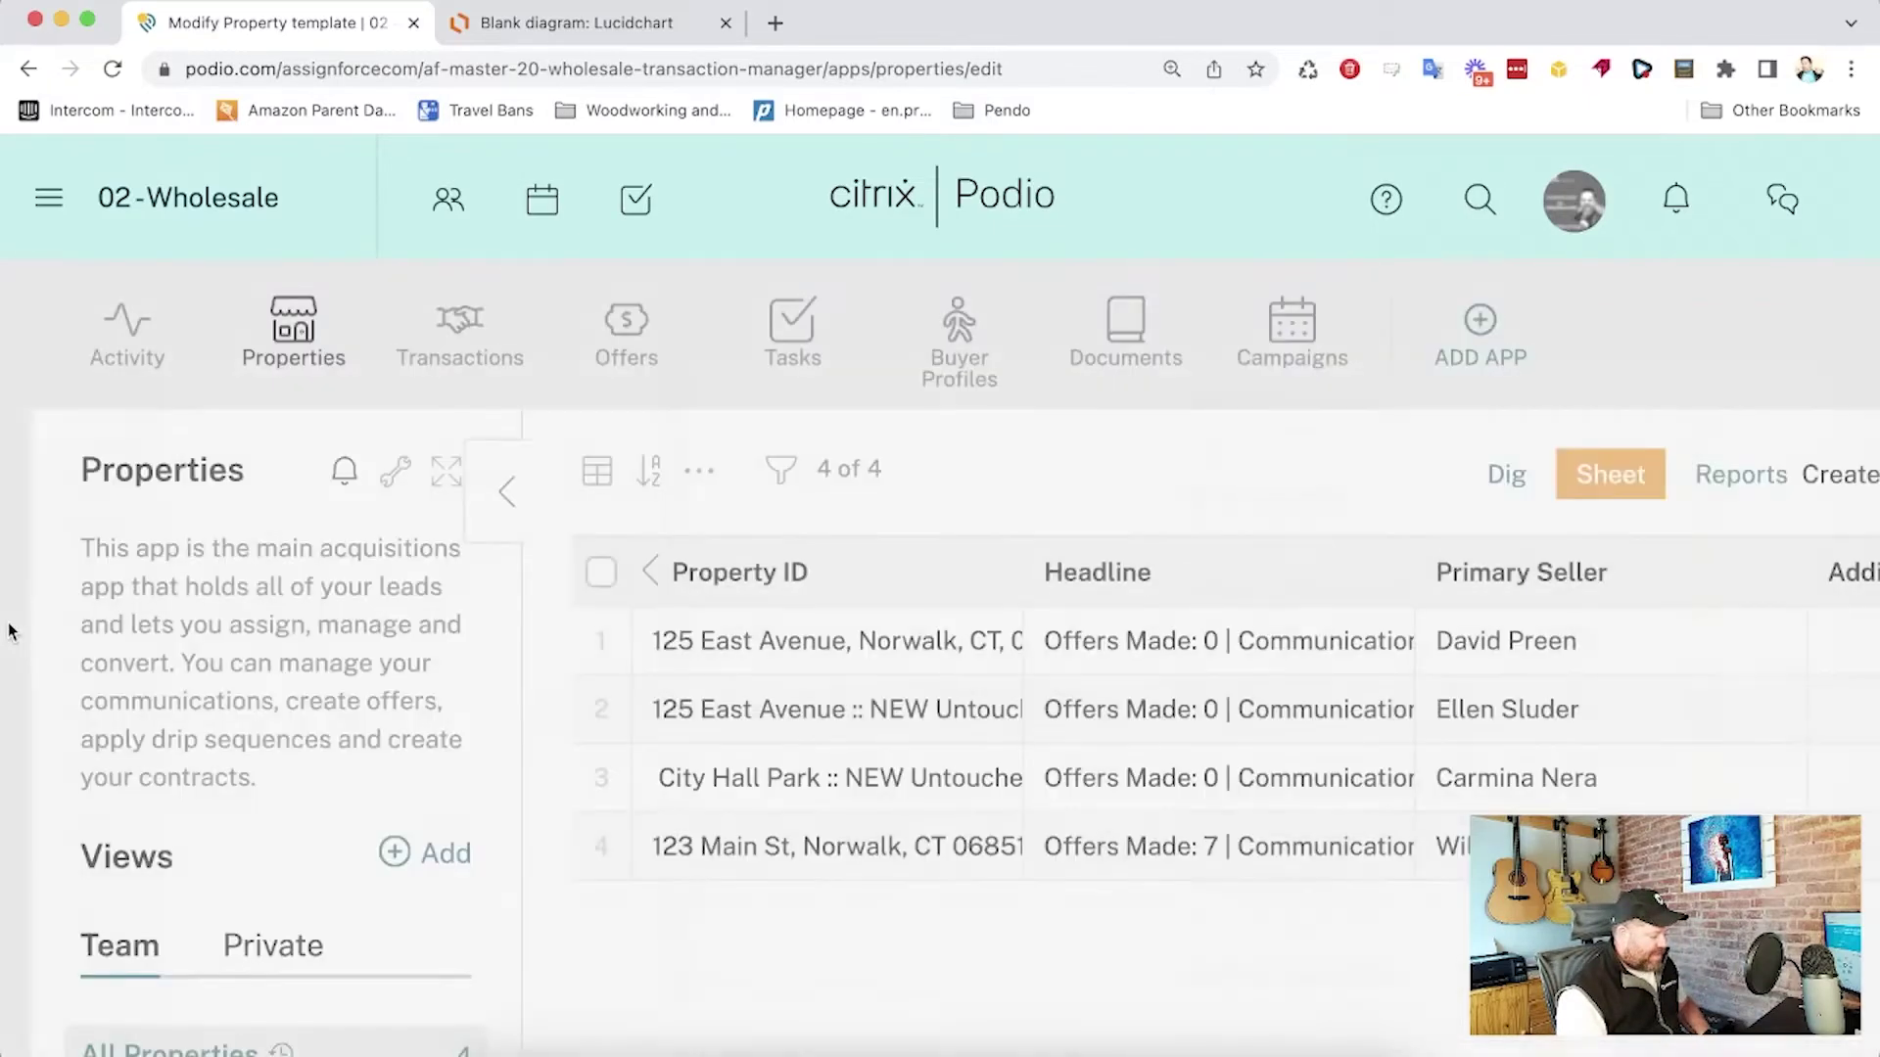
Set the page zoom to 100%, open the fourth property record and view the Navigation links above its Communication History section
key("ctrl+minus")
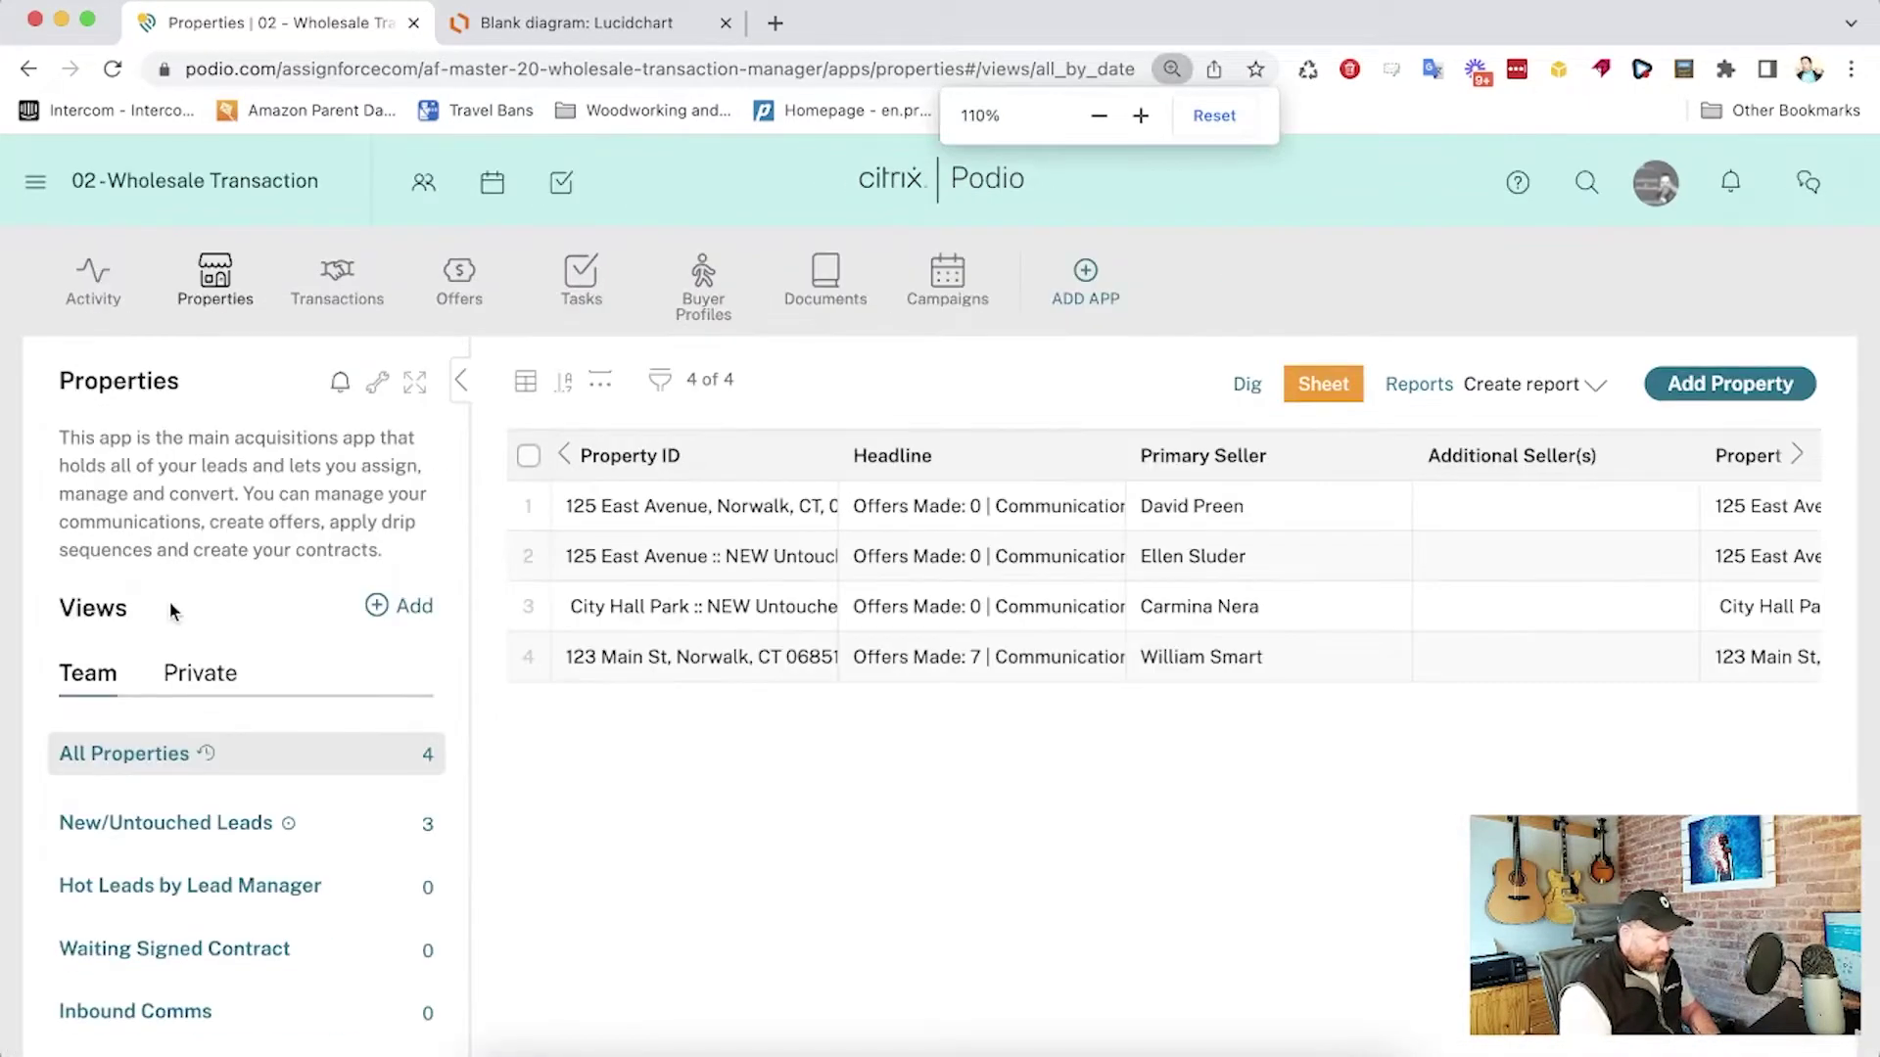
key("ctrl+minus")
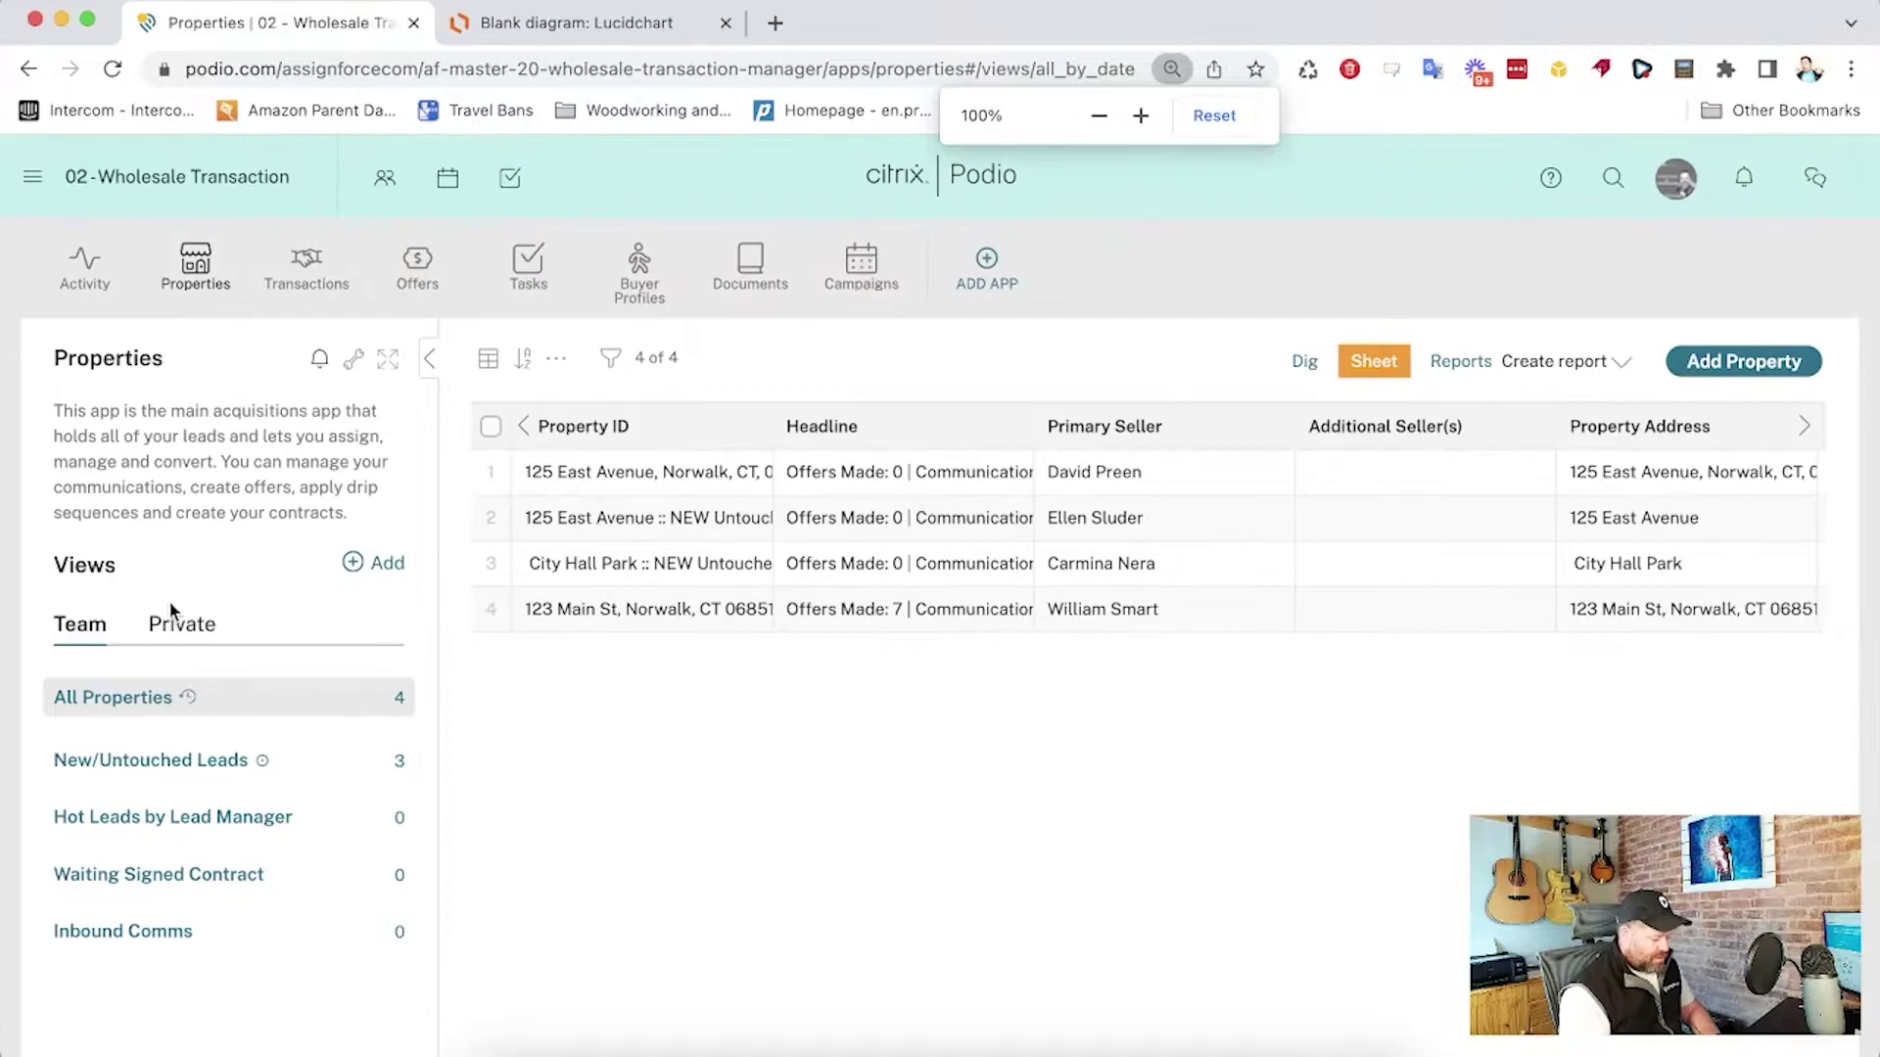
left_click(614, 617)
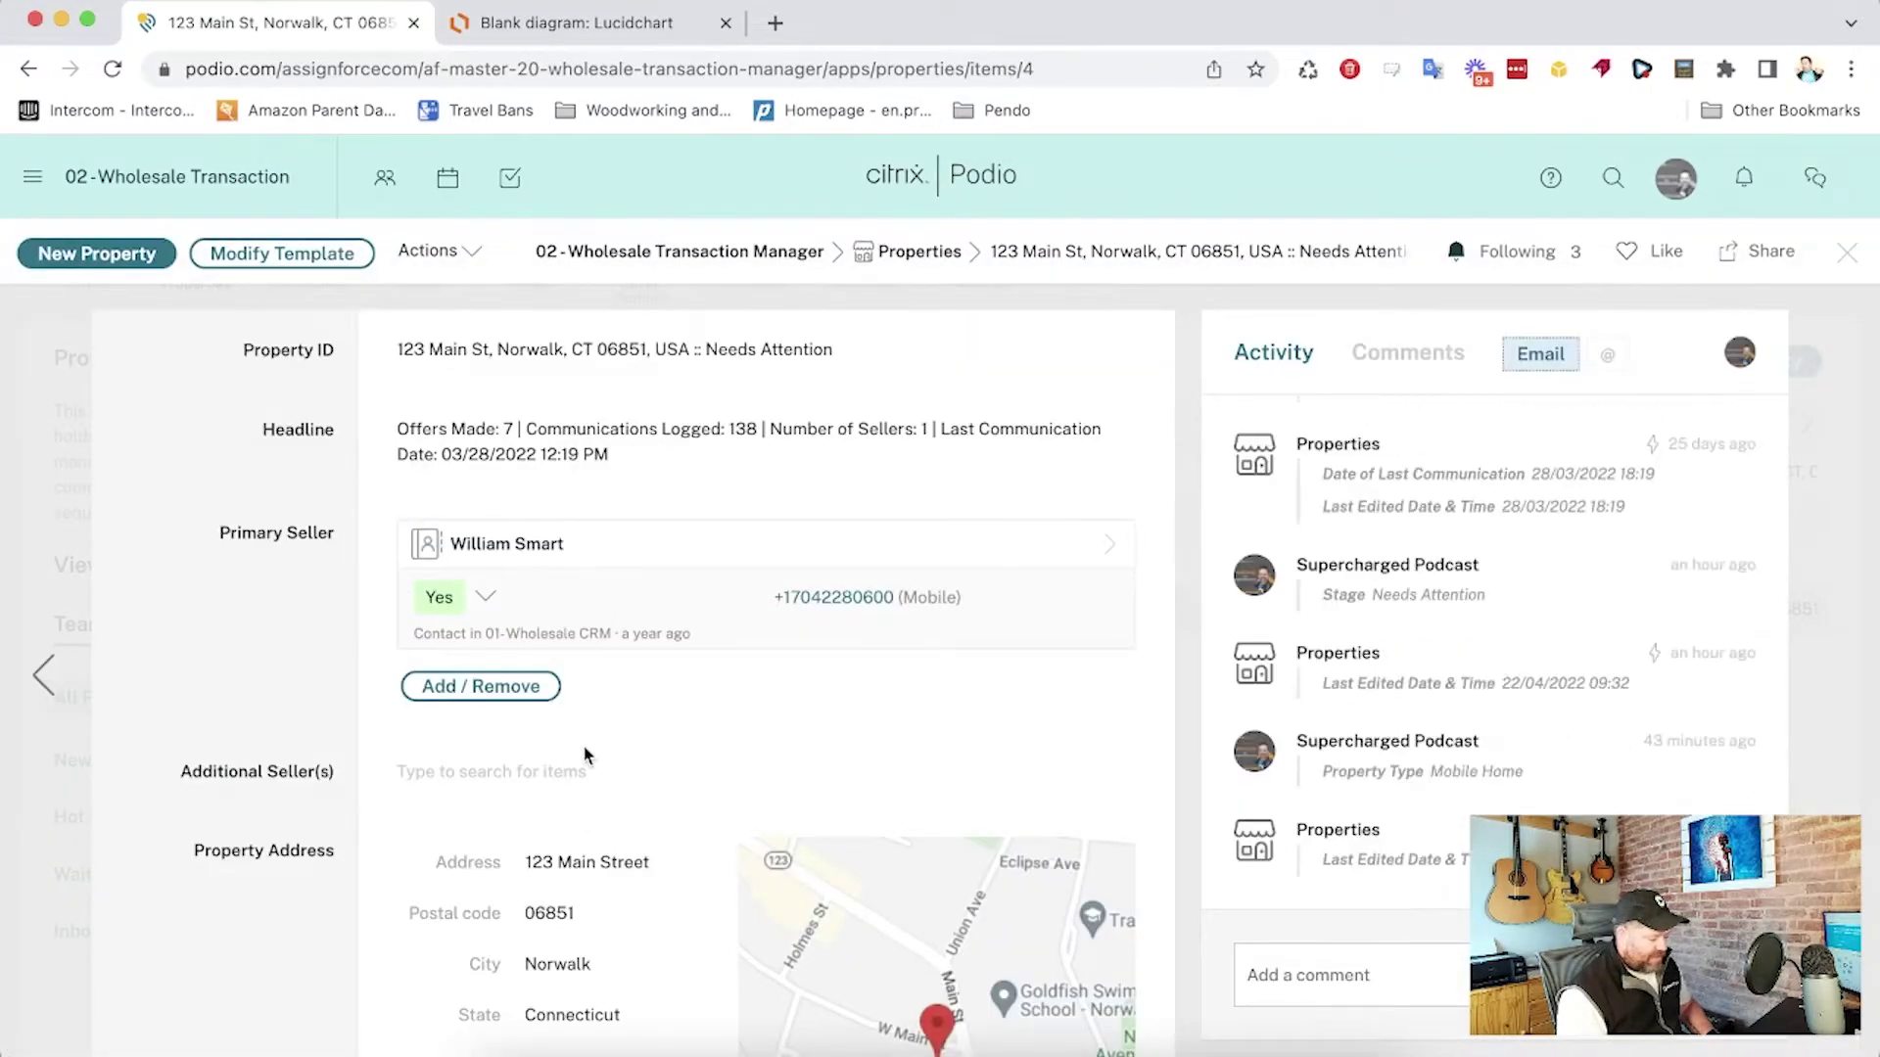
scroll(585, 754, "down", 12)
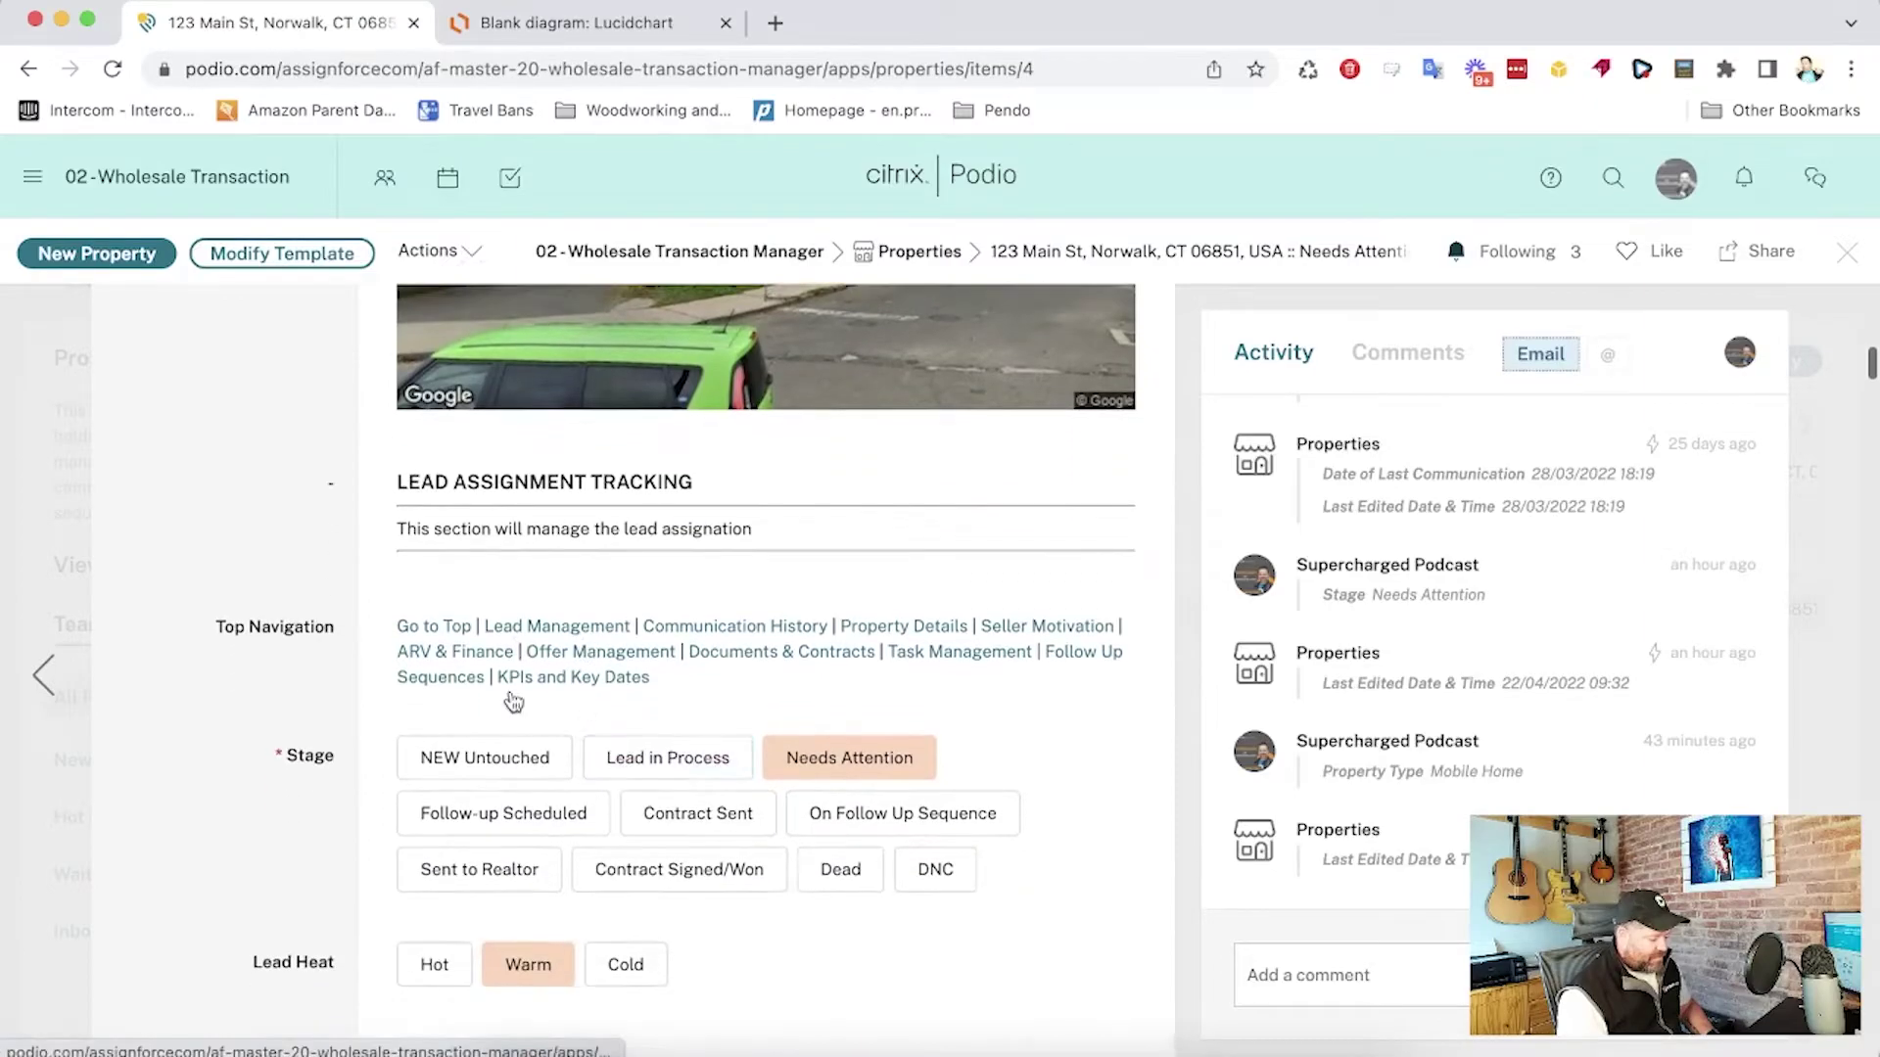
scroll(513, 662, "down", 5)
scroll(510, 662, "down", 11)
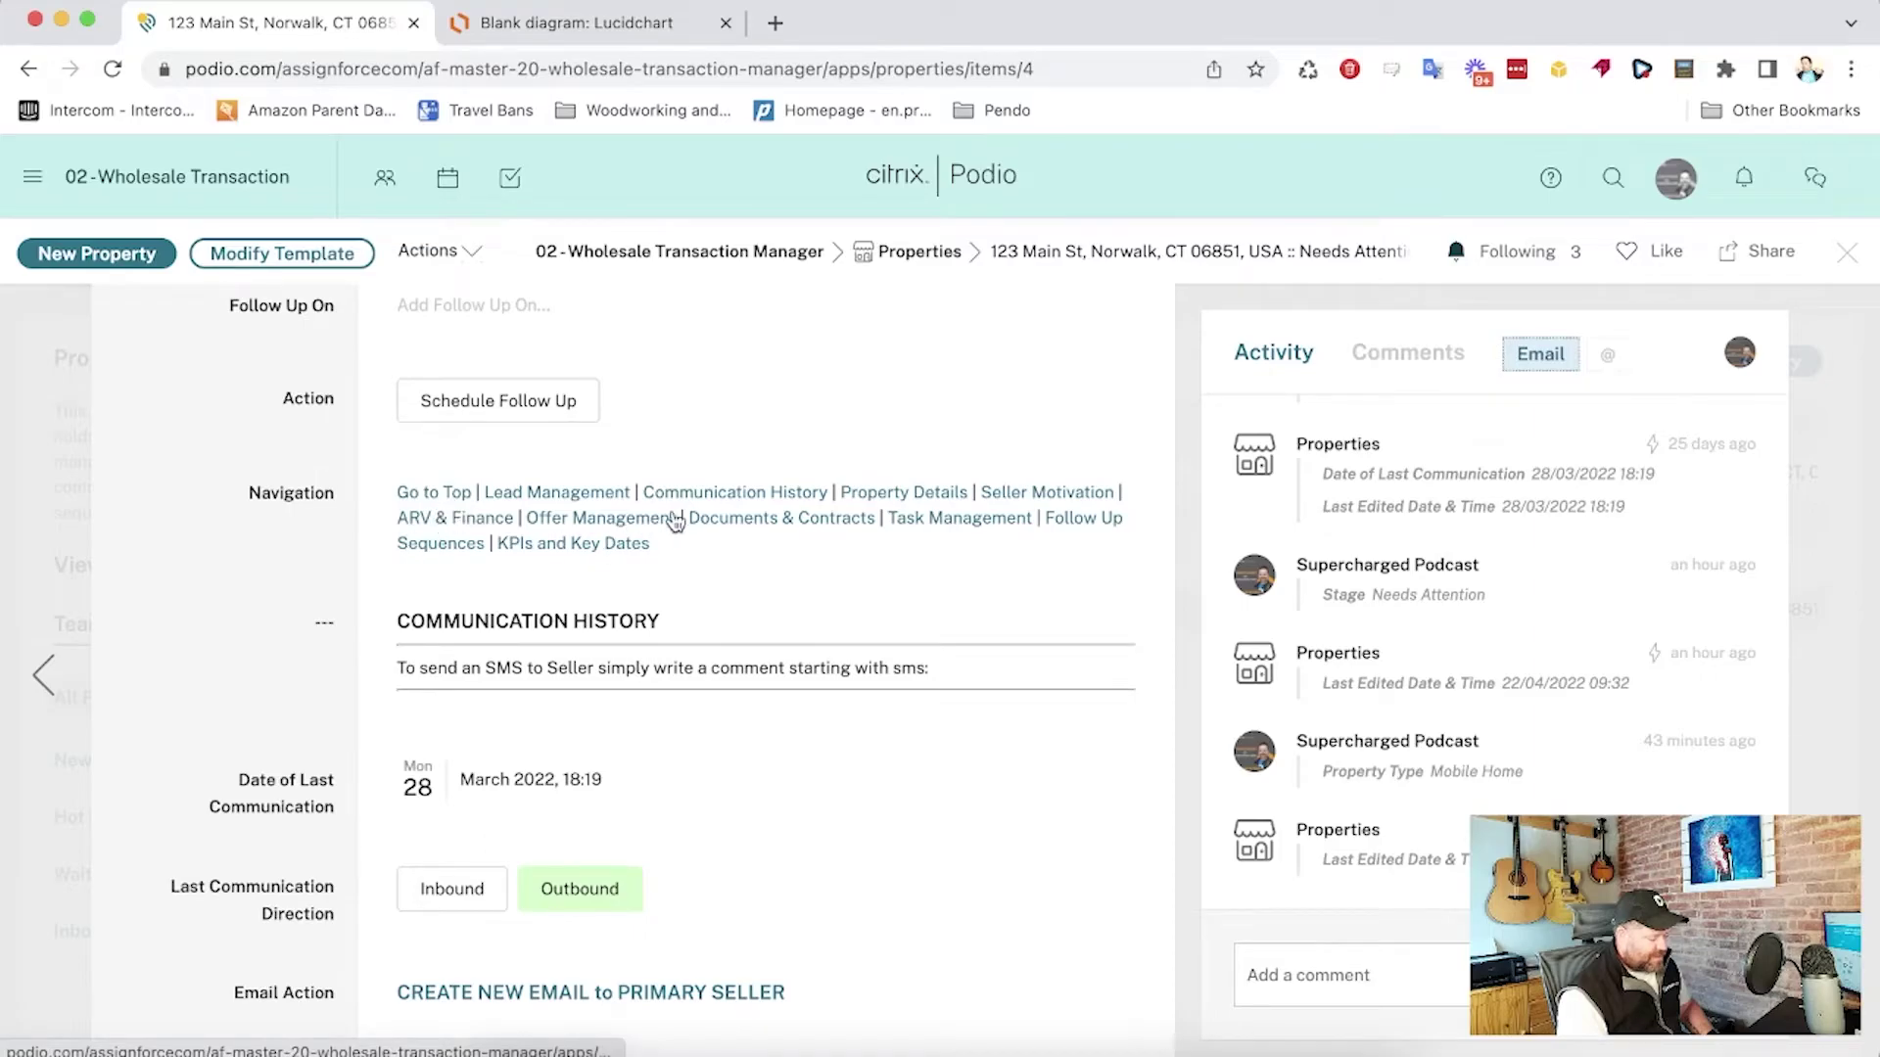
Follow the Documents & Contracts link and view the Navigation field below that section's document list
left_click(713, 517)
scroll(553, 577, "down", 5)
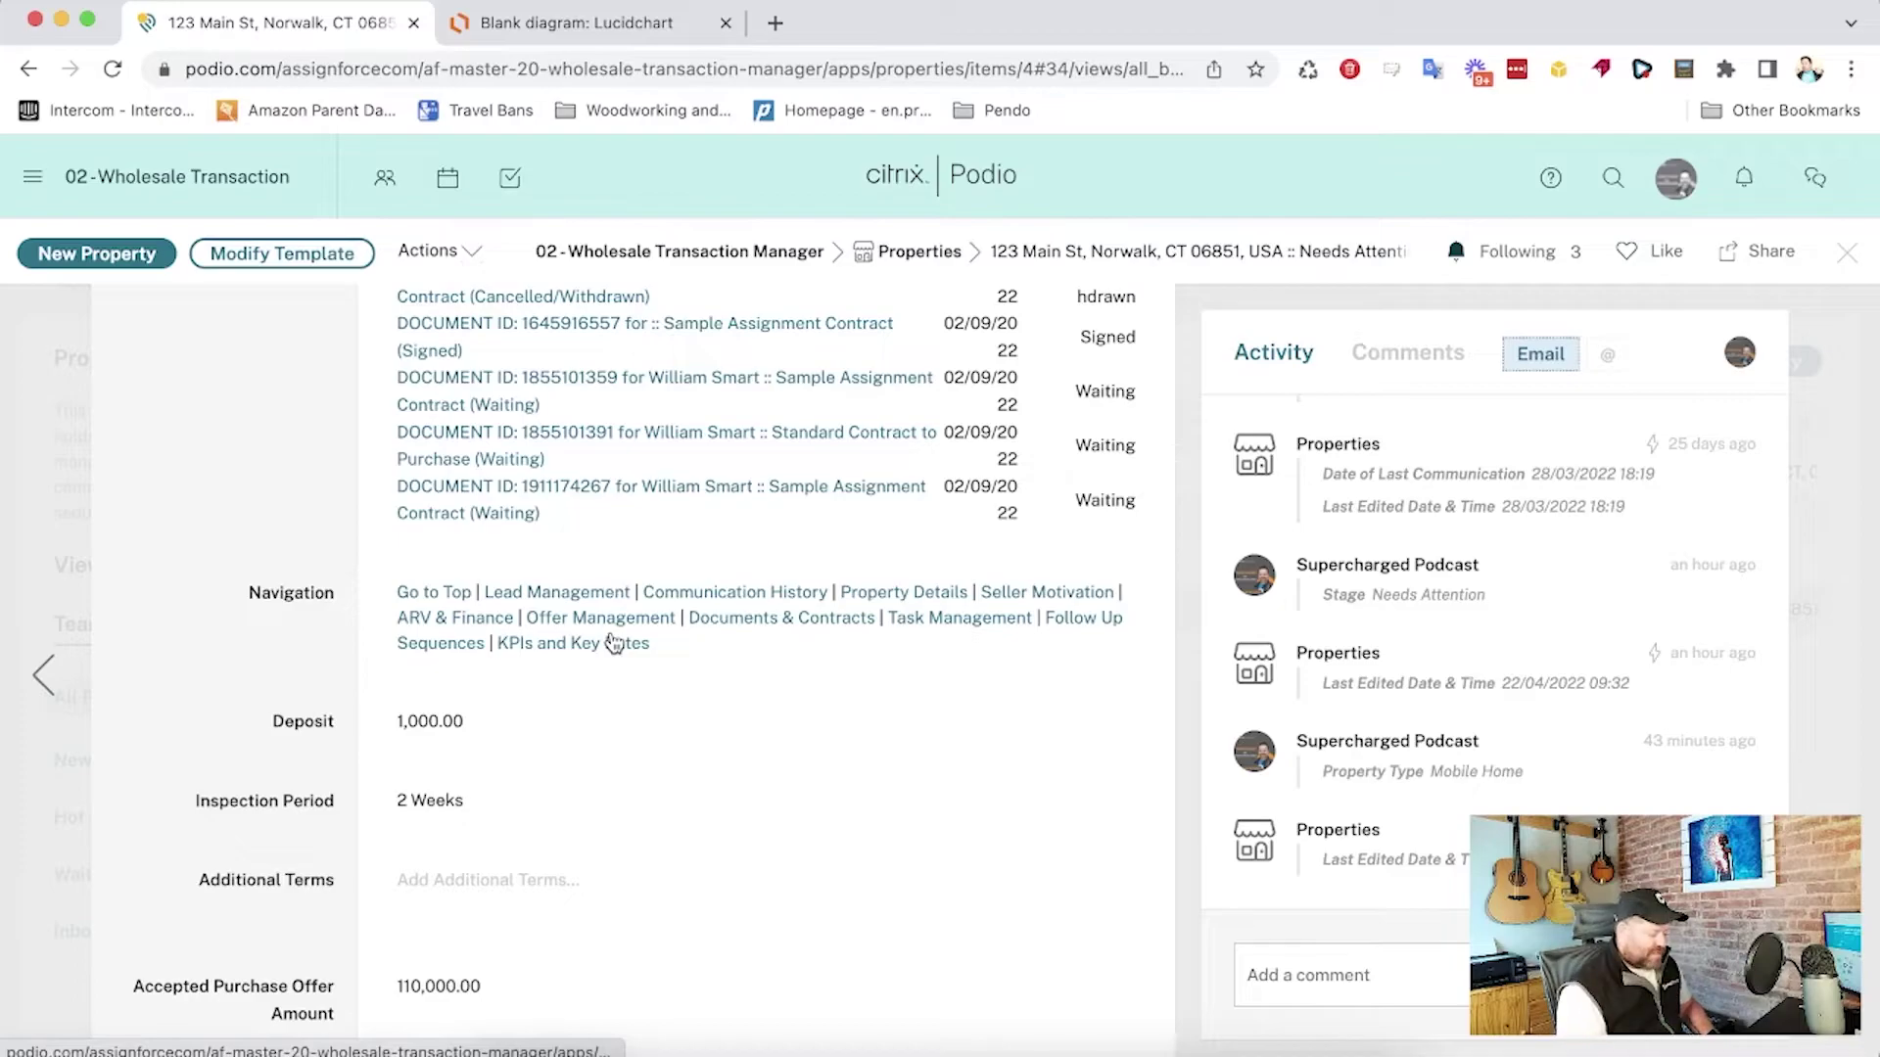
scroll(614, 643, "up", 1)
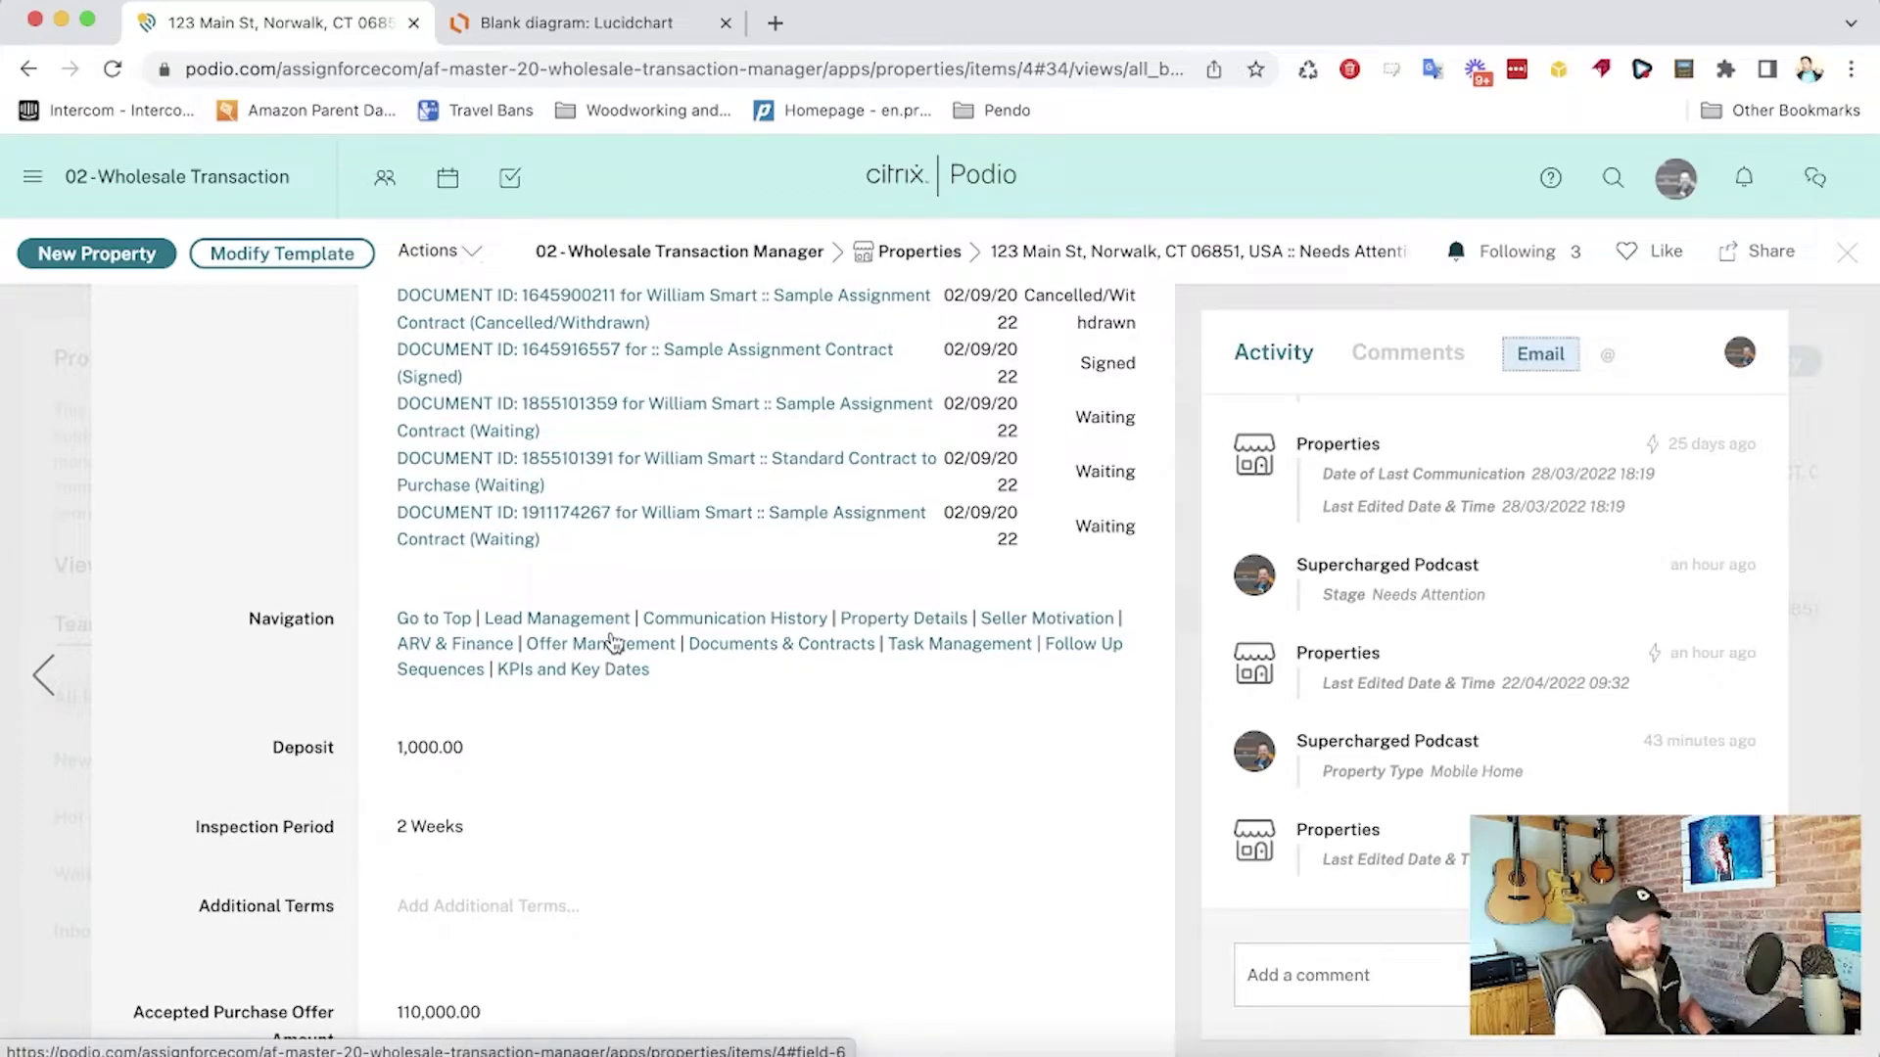